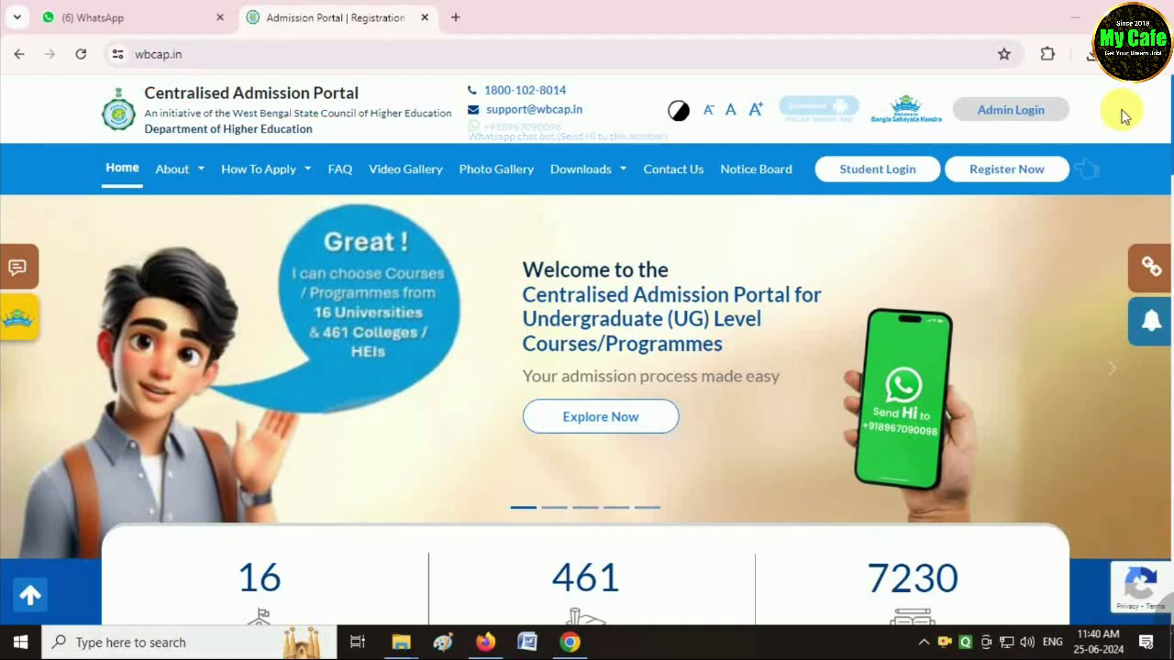
Start a new student registration with the mobile number and e-mail, then continue to step 2.
click(1001, 176)
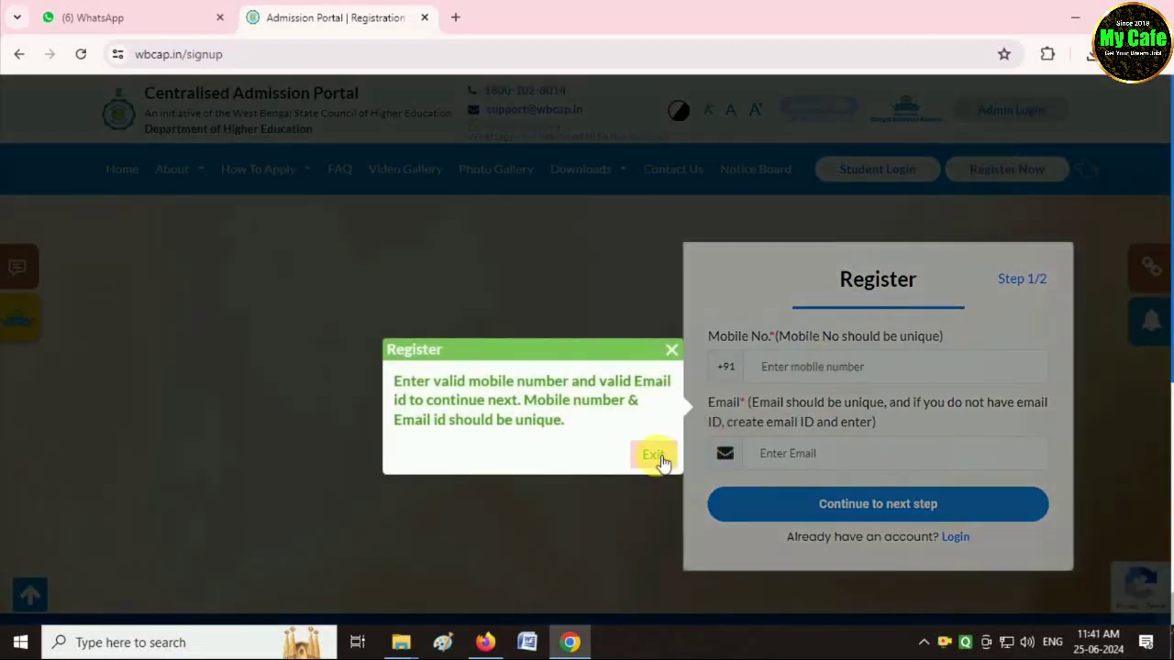
click(653, 455)
click(779, 367)
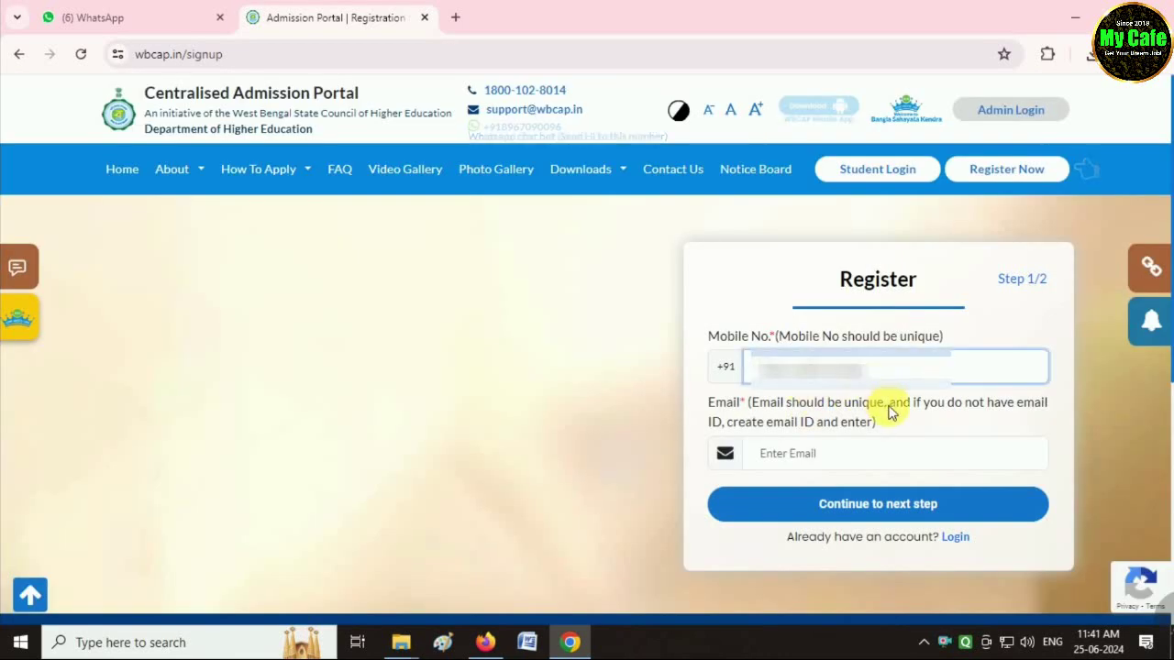
text(998)
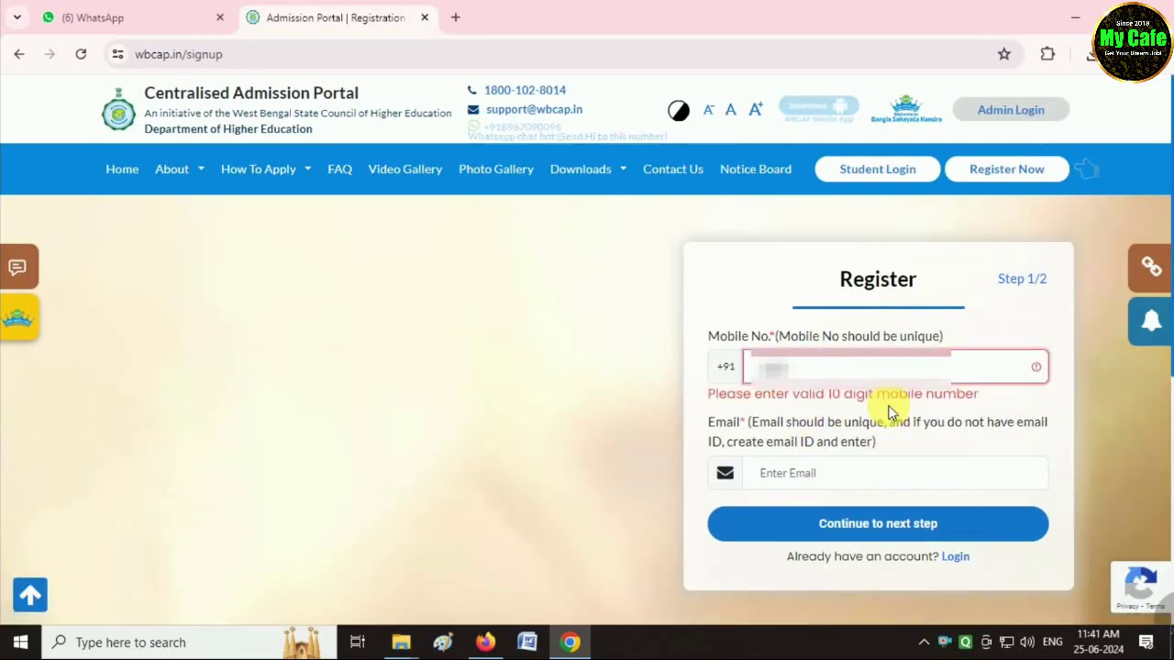
text(45)
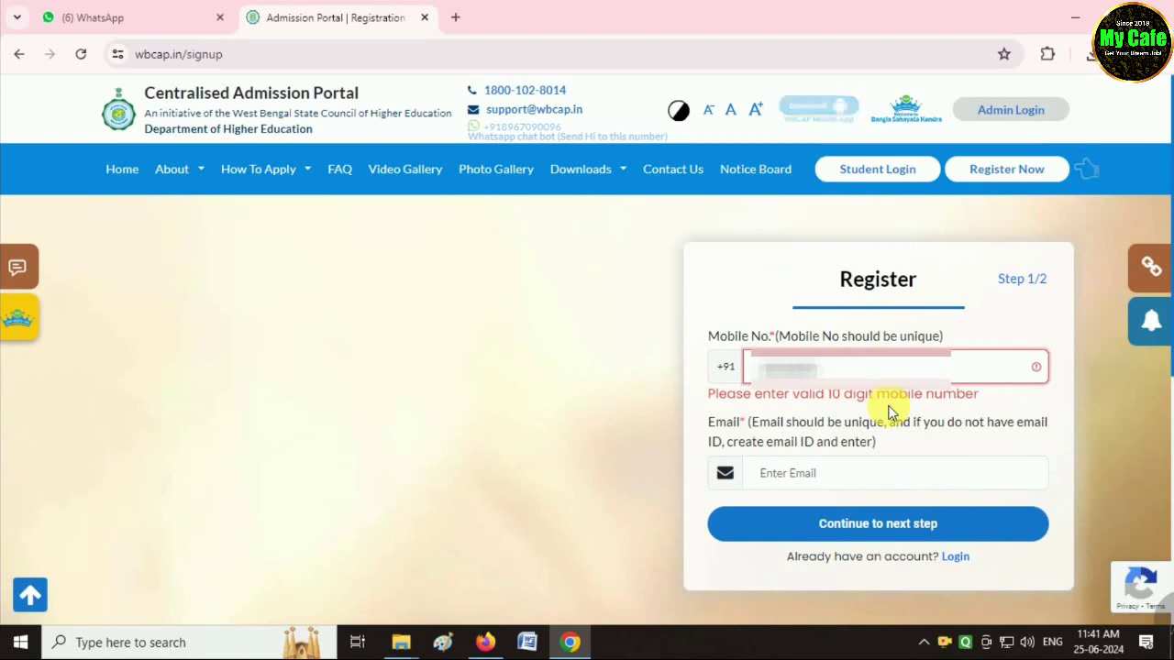
key(Tab)
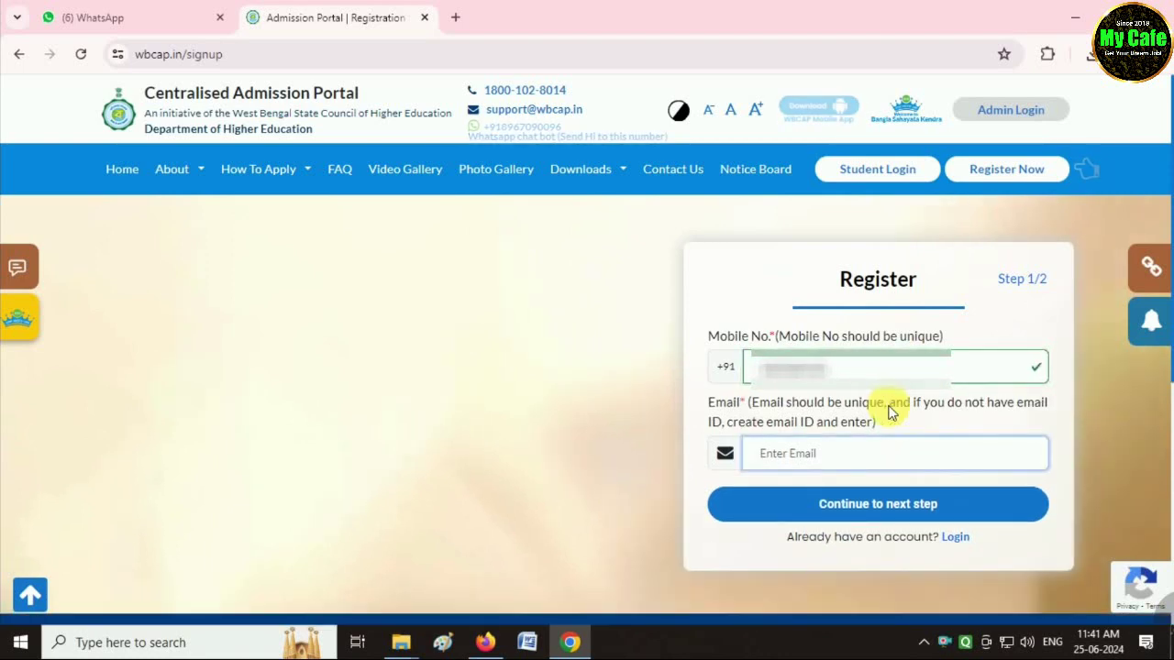
text(abcdefgh)
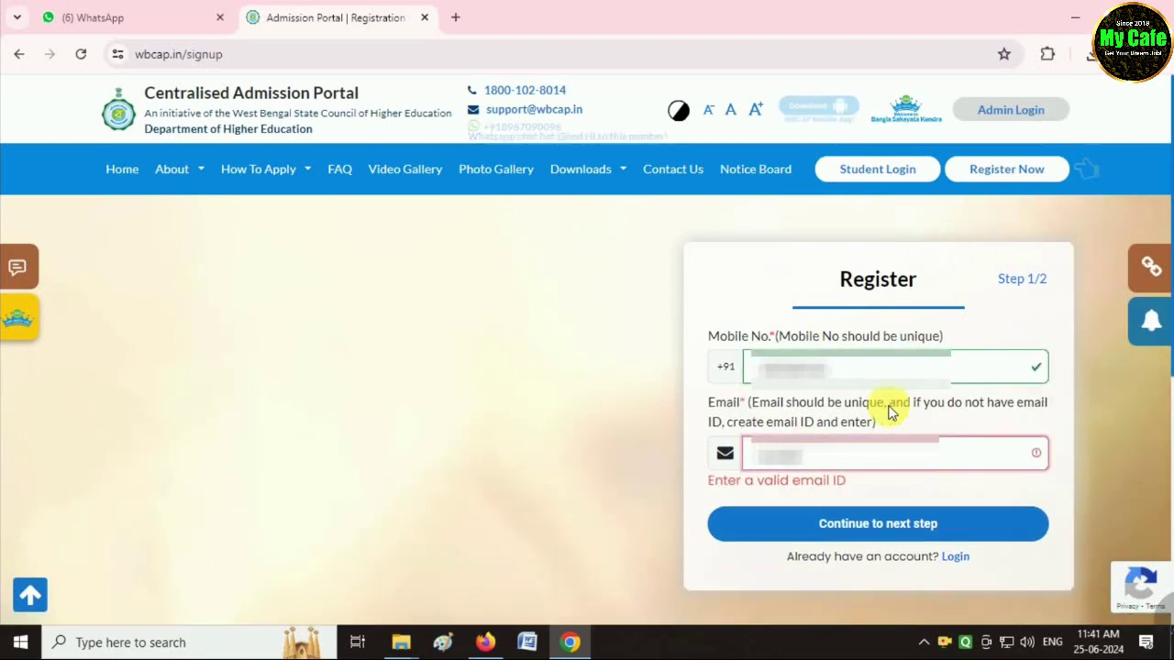
text(ijkl)
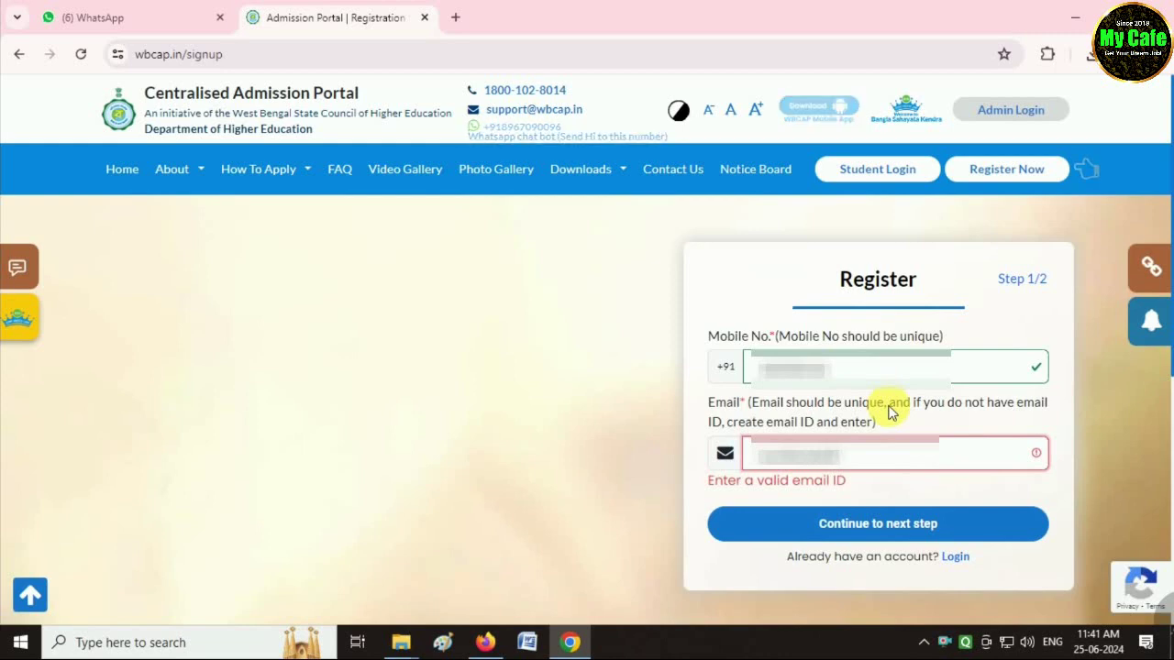
text(mnop)
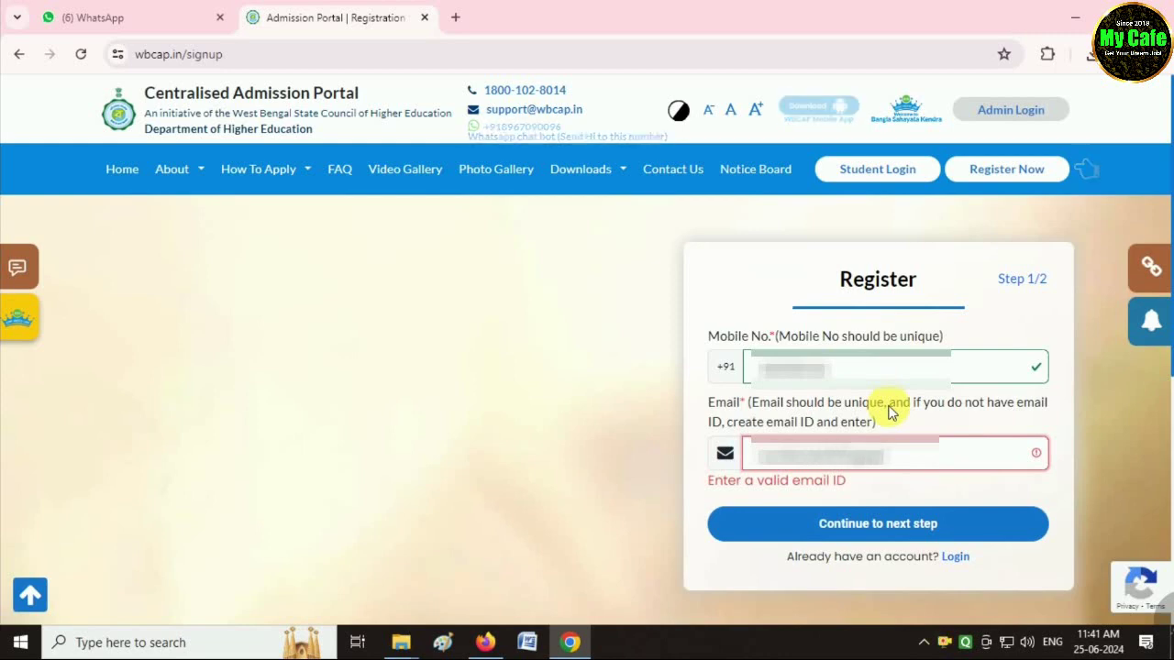
click(882, 509)
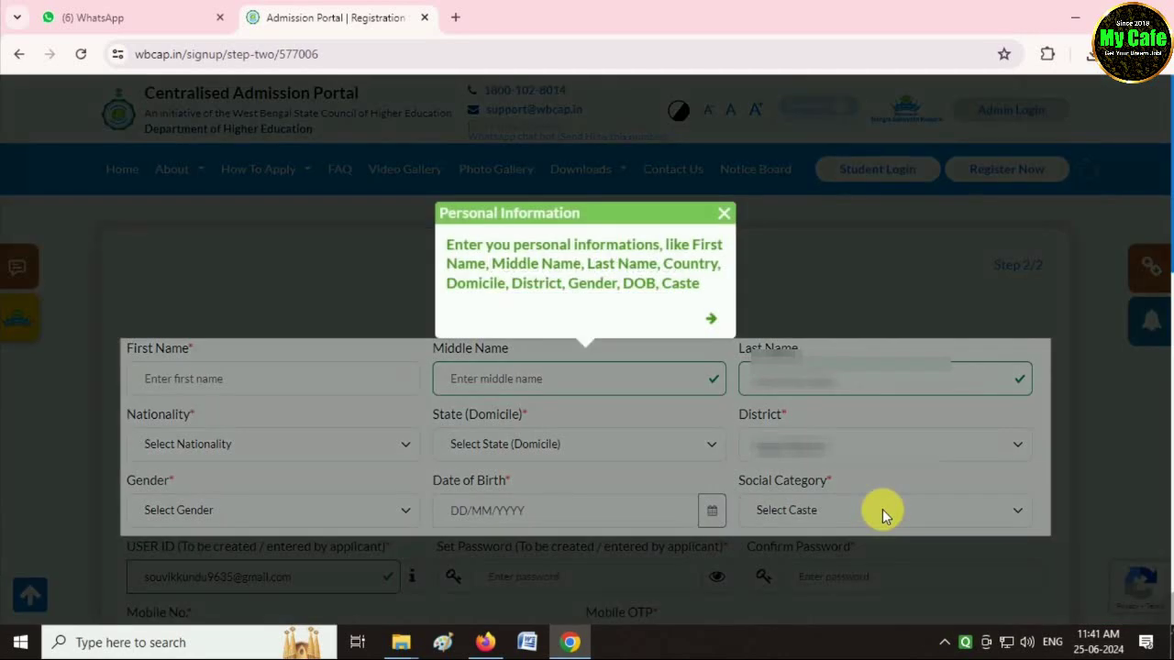
Enter the student's name and set the nationality to Indian.
click(724, 211)
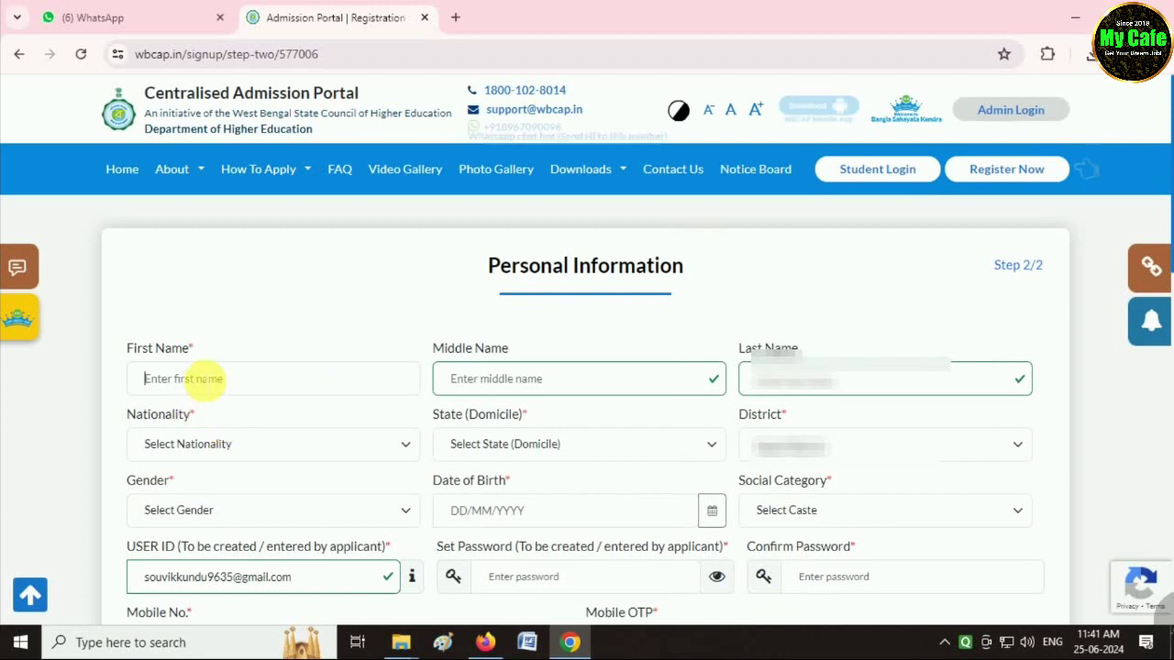
click(198, 378)
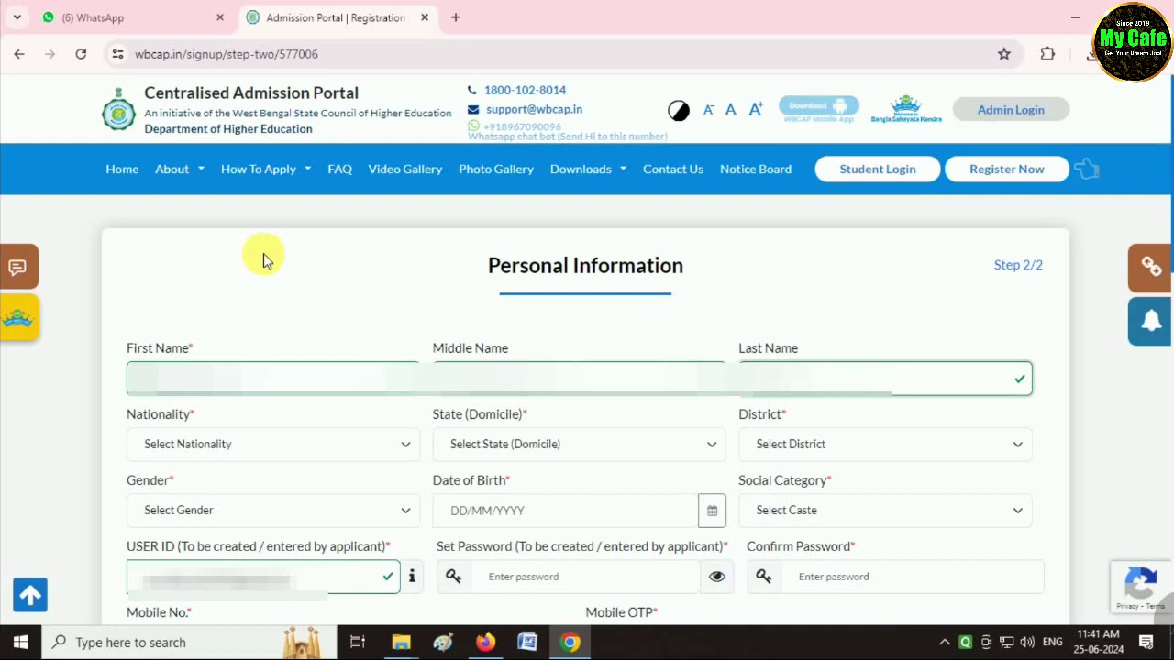
key(Tab)
key(Down)
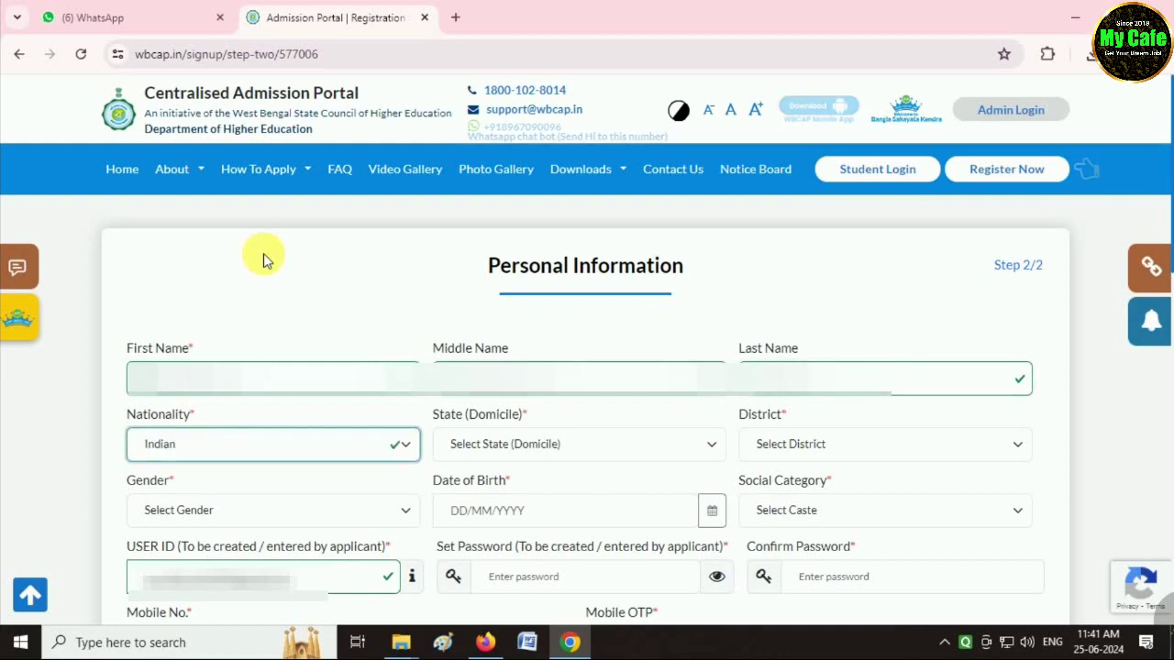
Set domicile state West Bengal, district Dakshin Dinajpur and gender Male.
click(550, 445)
key(Down)
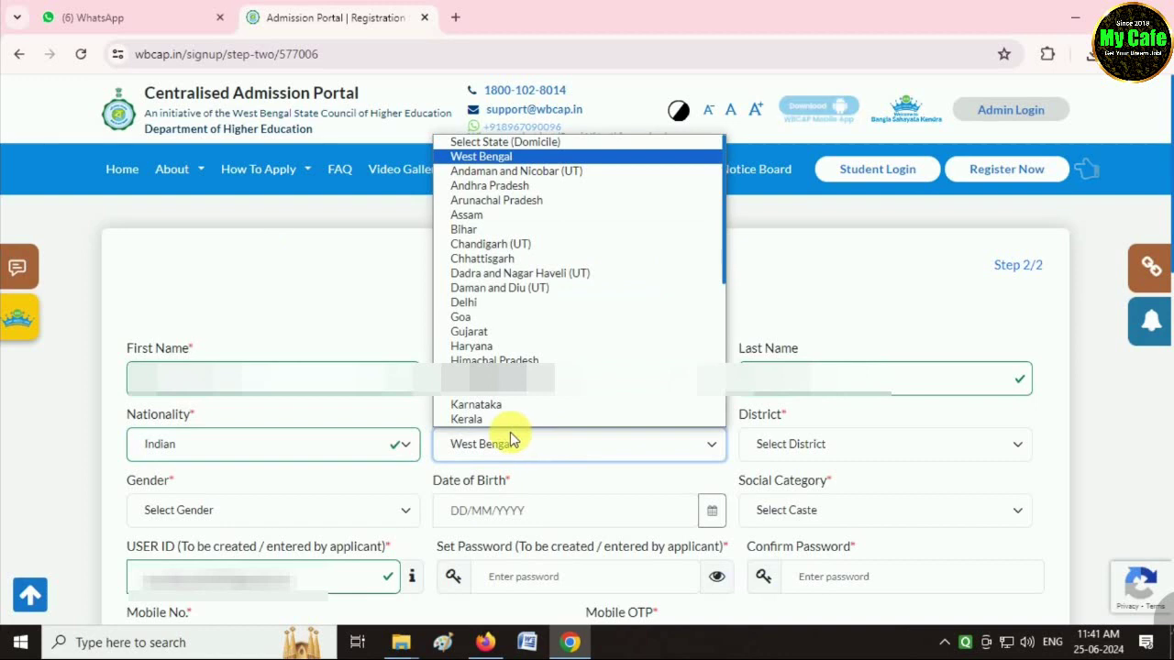
click(510, 442)
click(796, 446)
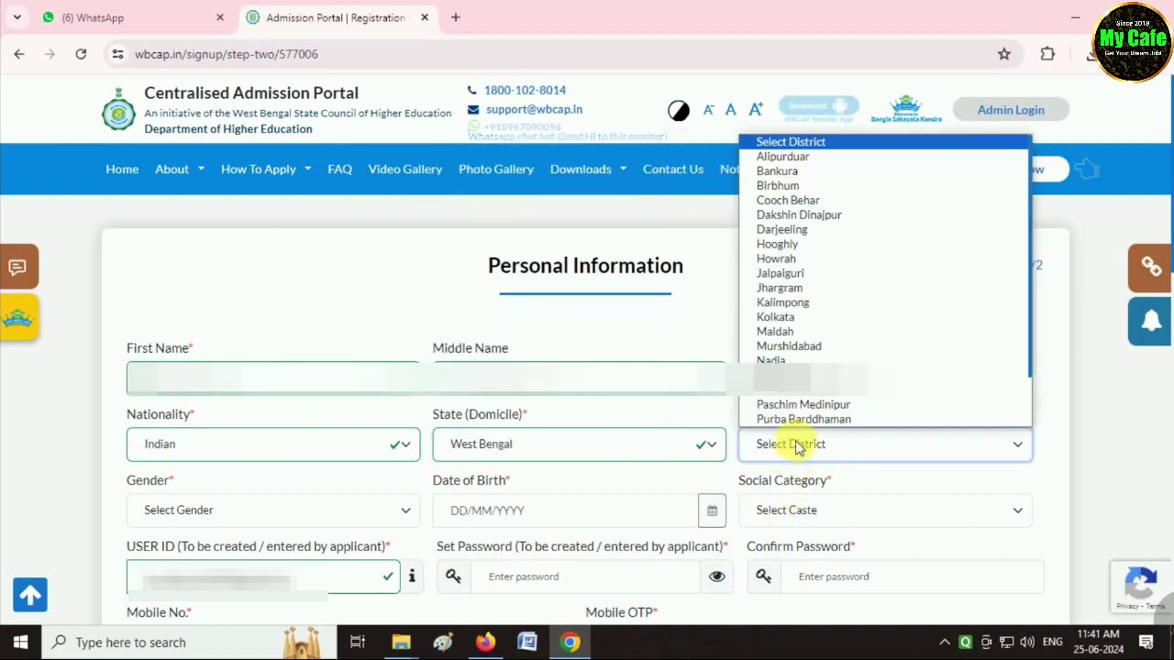
click(798, 215)
click(249, 514)
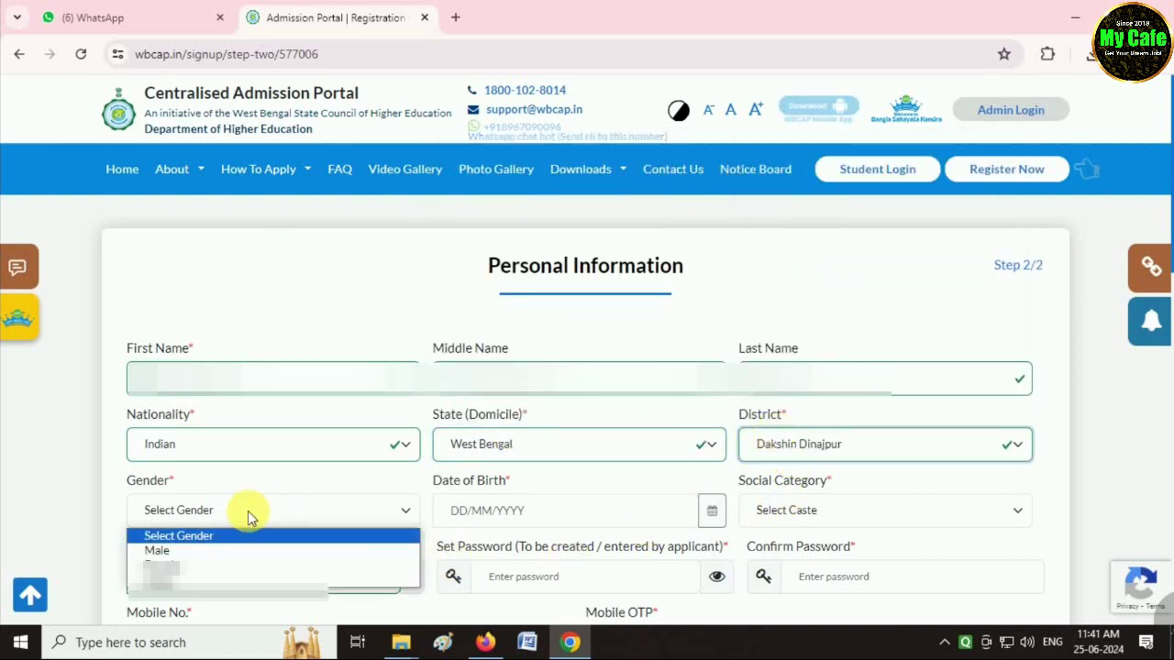
click(156, 550)
click(487, 511)
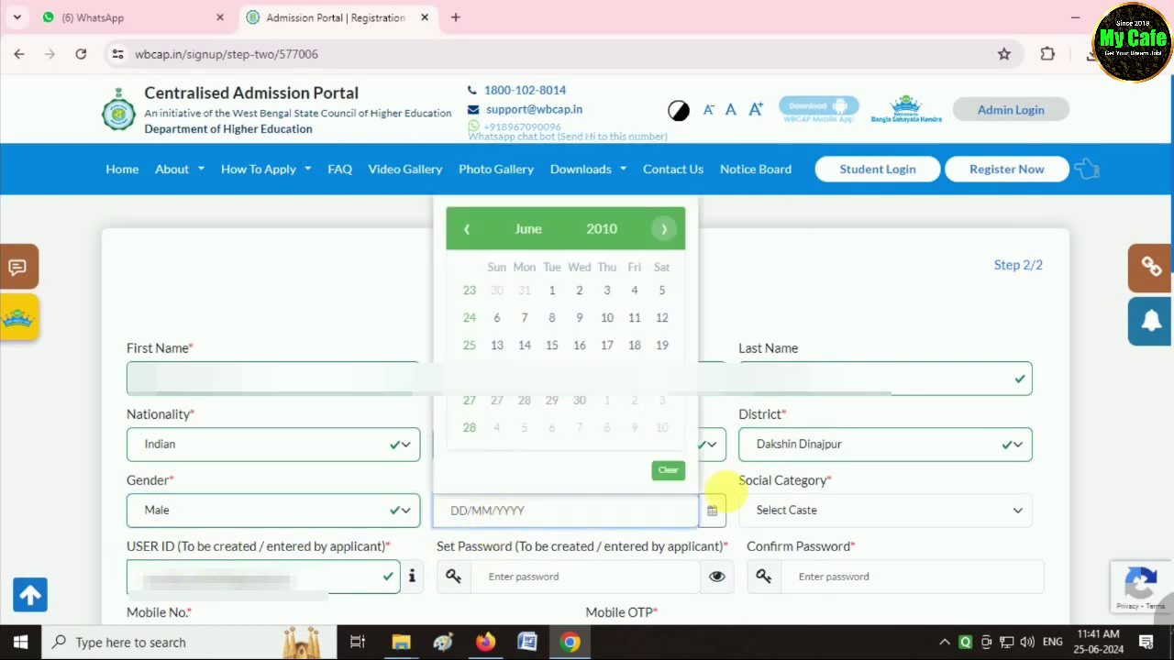
click(603, 229)
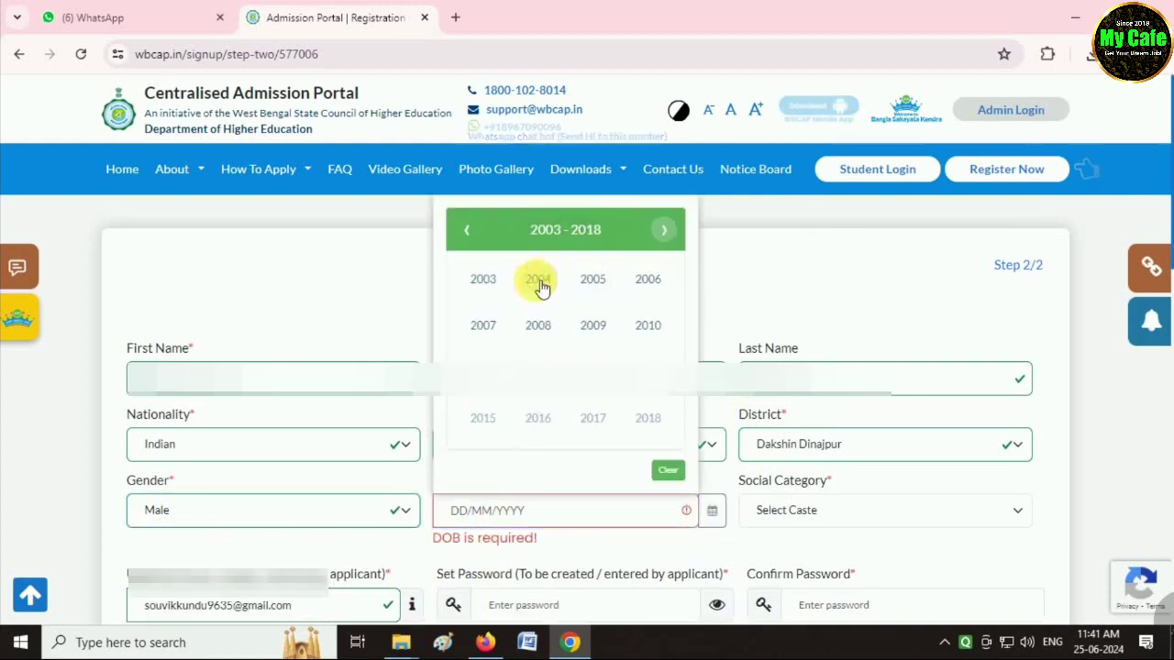
click(487, 280)
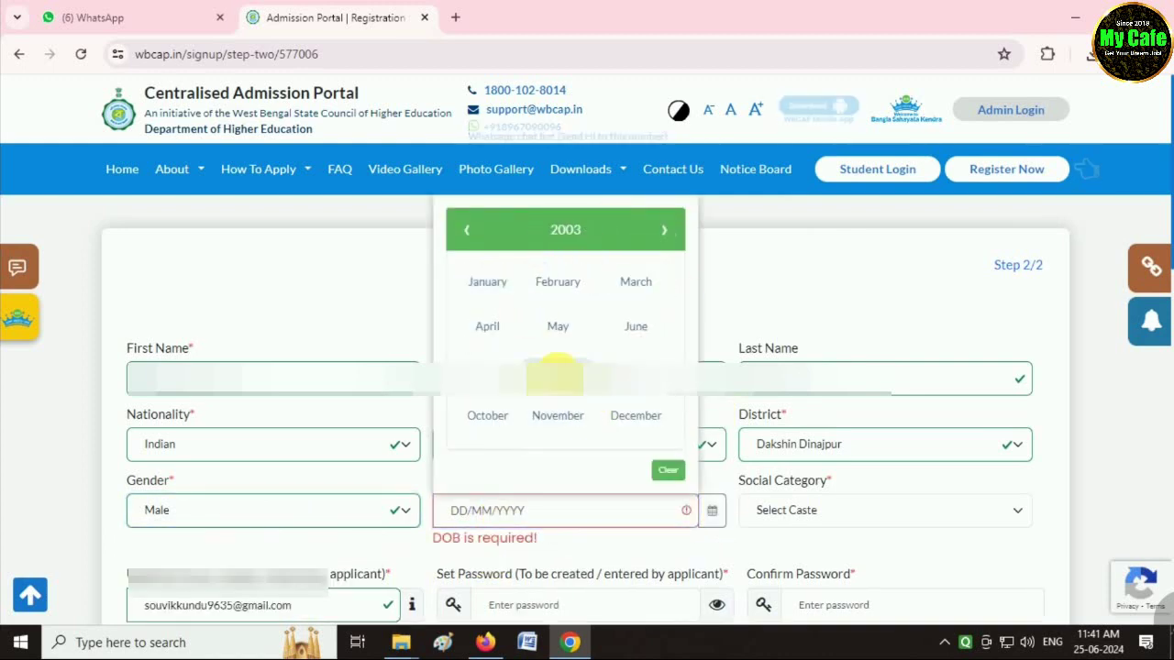
click(555, 374)
click(657, 373)
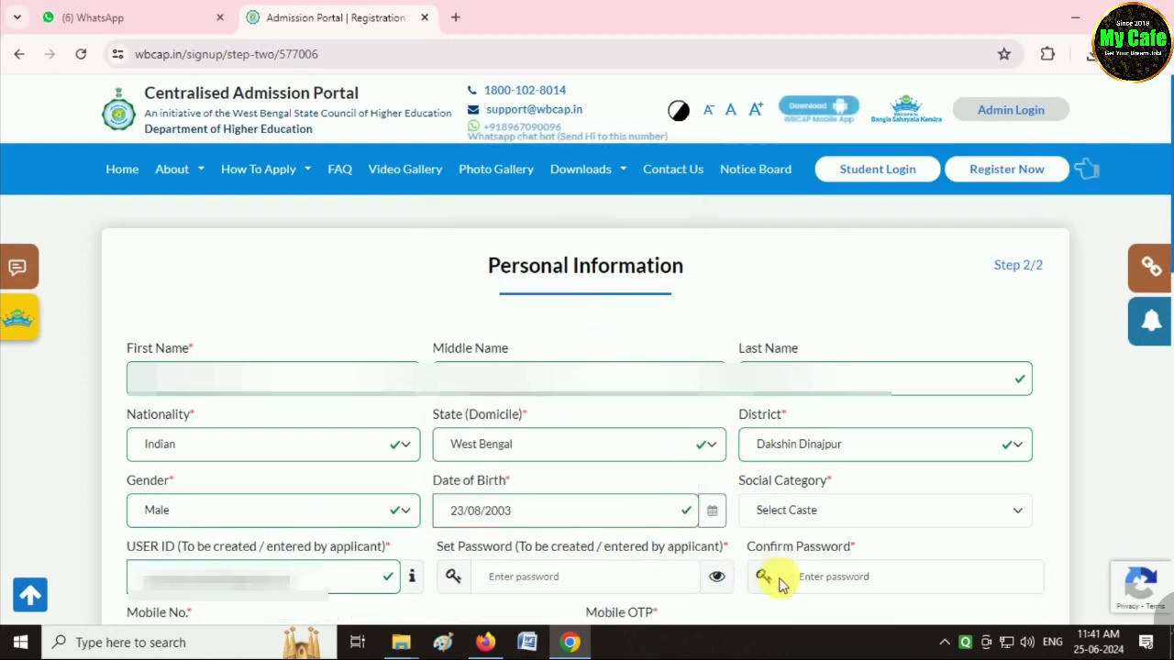
click(804, 510)
click(807, 456)
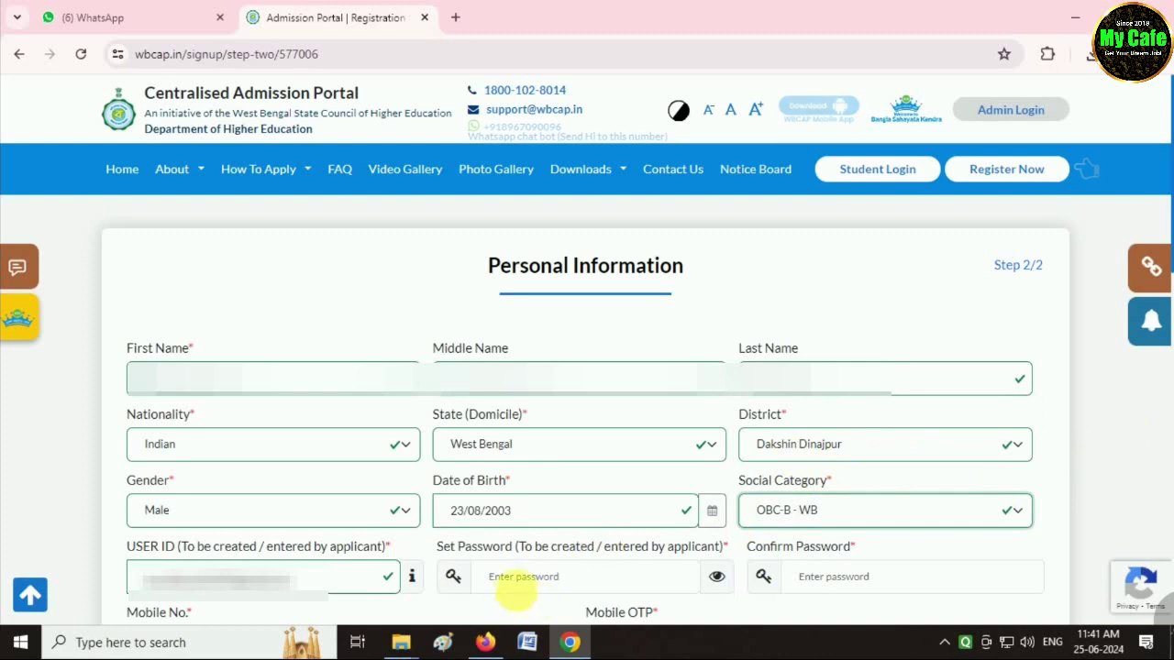
Set the account password and enter it again to confirm.
click(518, 587)
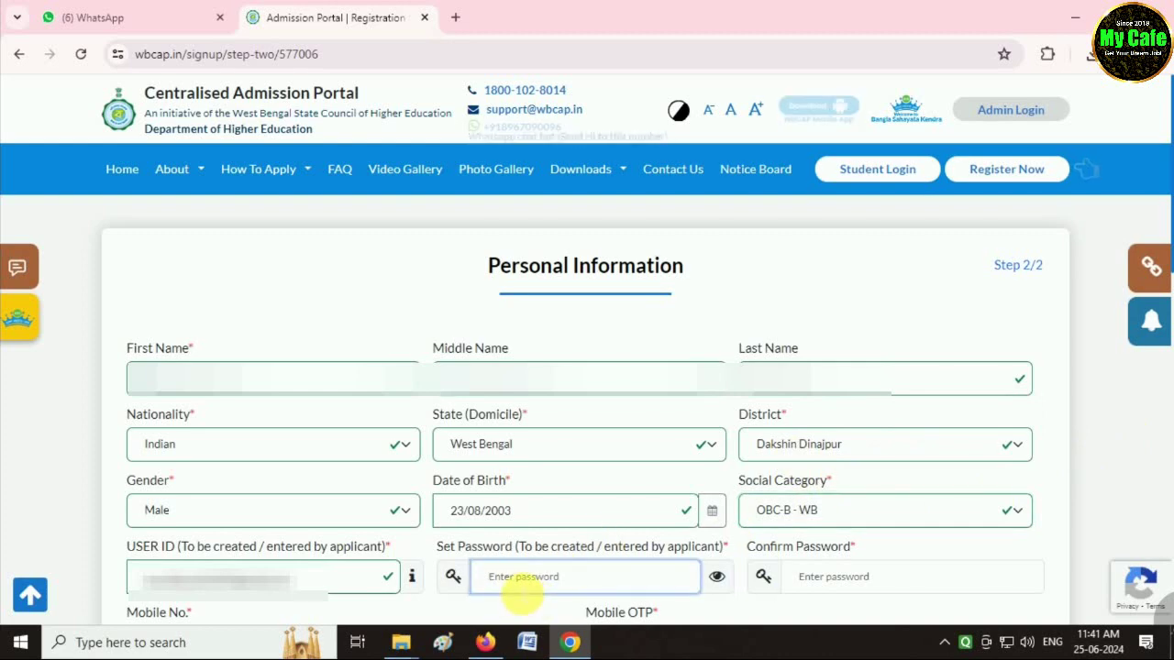
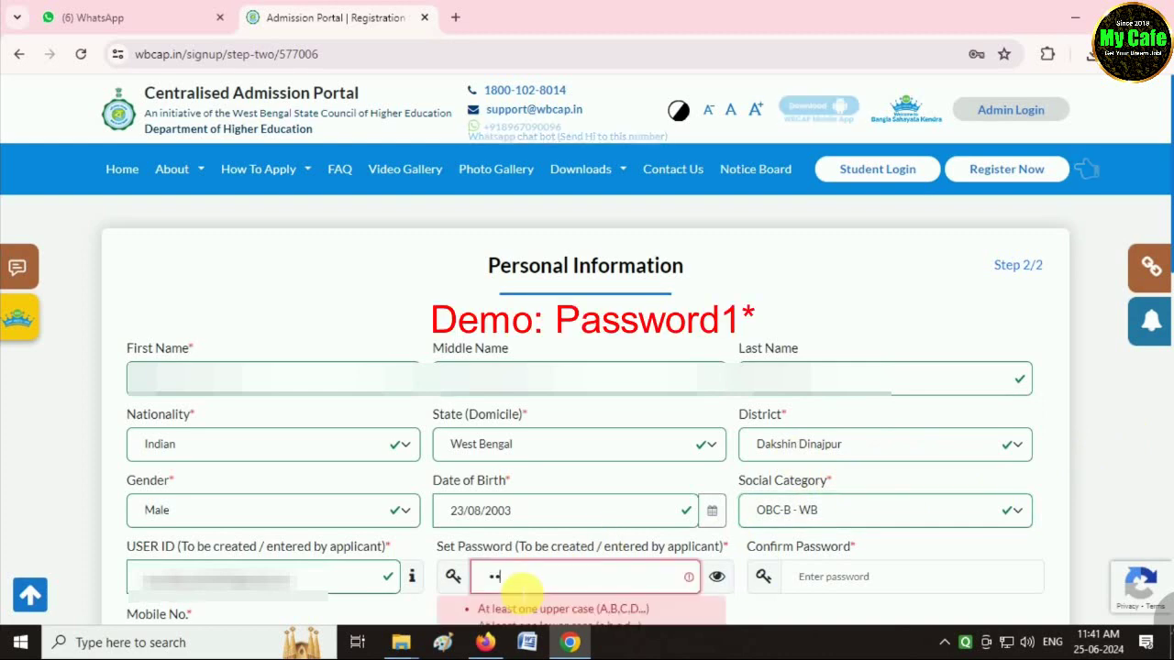
key(Tab)
key(Tab)
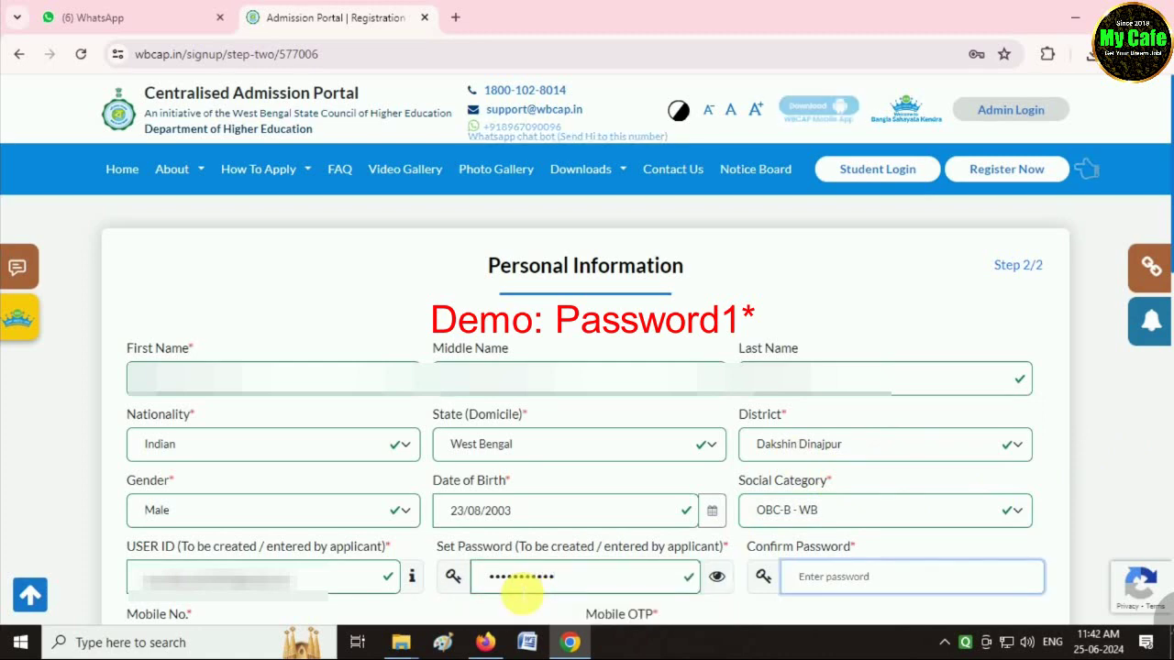
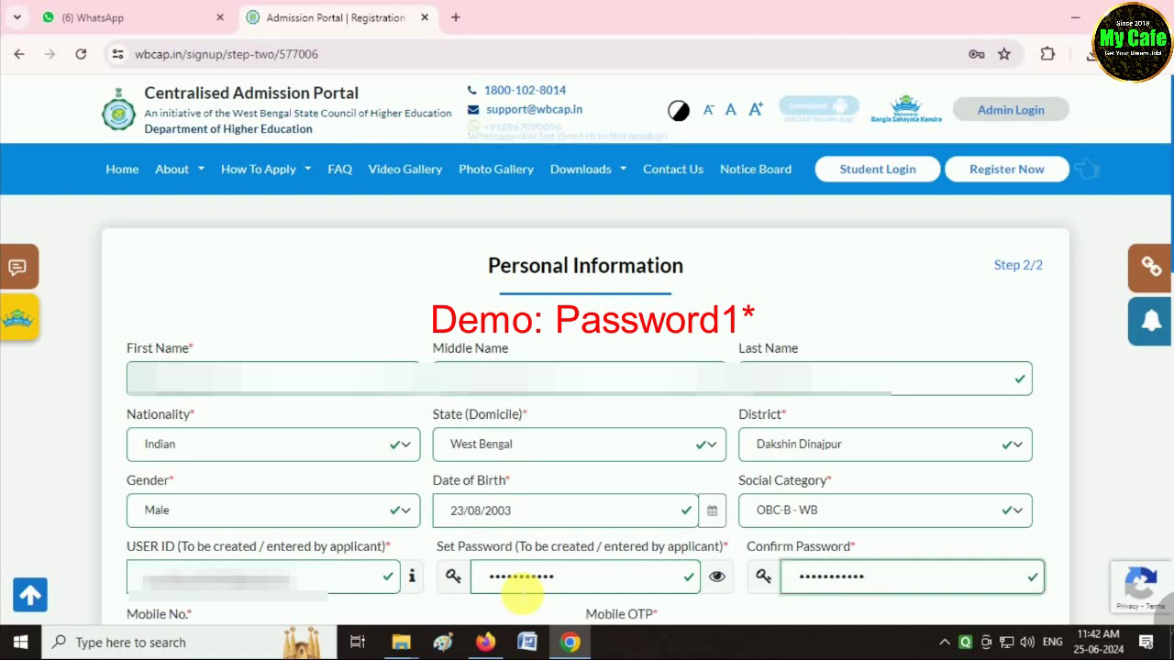
drag(1165, 264, 1162, 385)
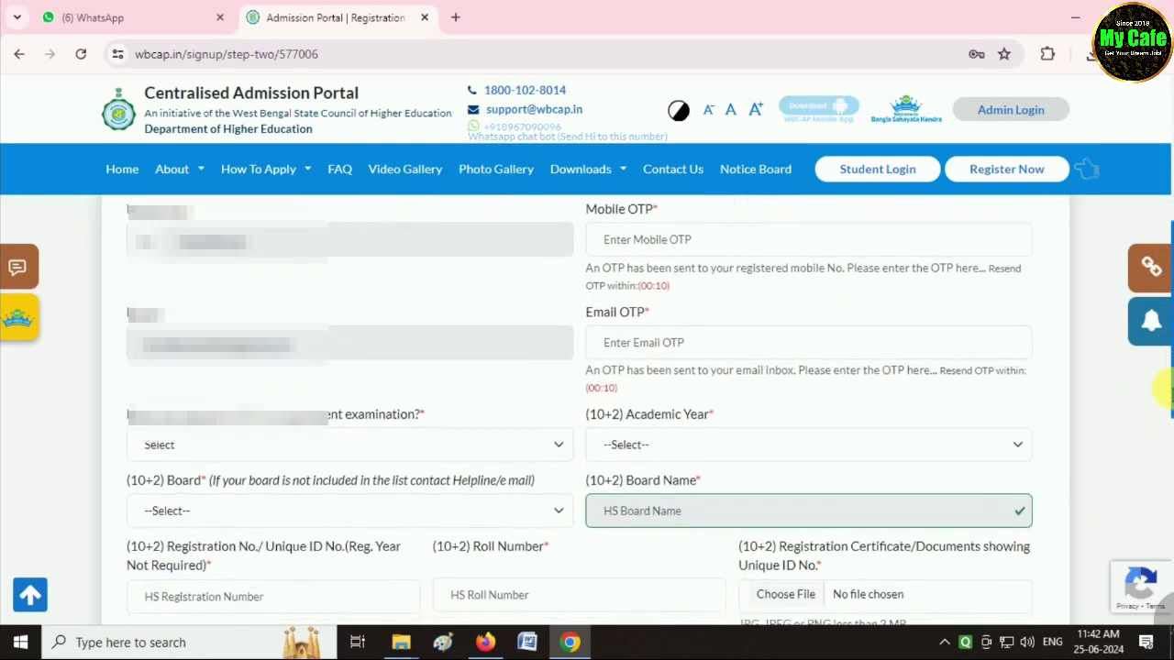
Enter the mobile and e-mail verification codes.
click(704, 241)
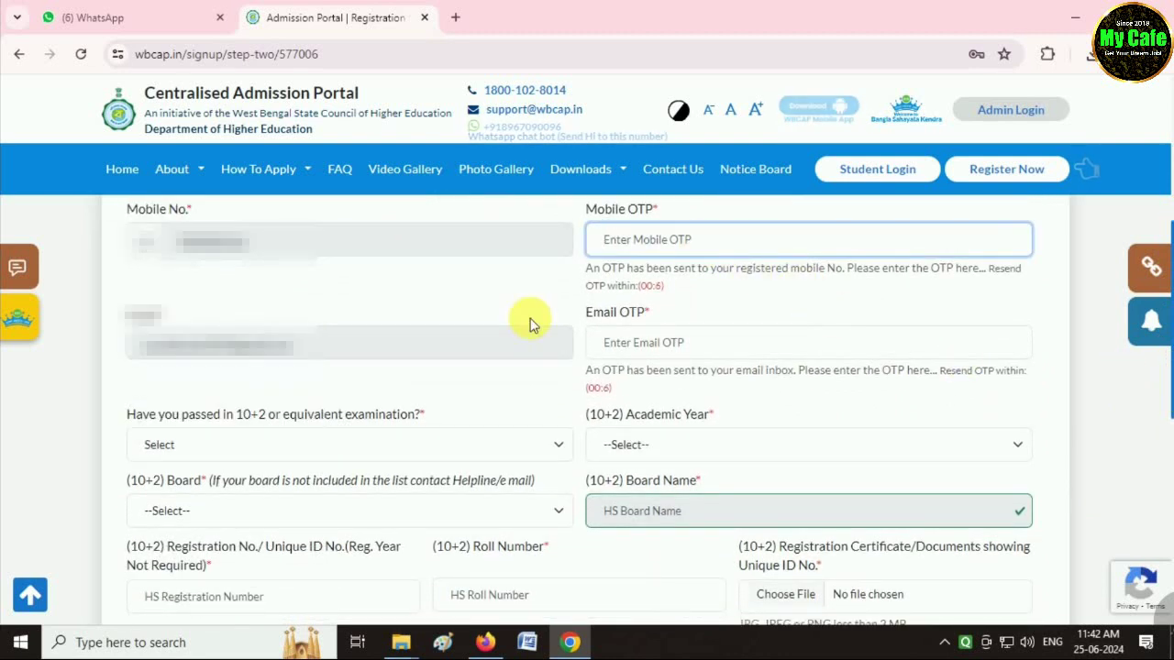
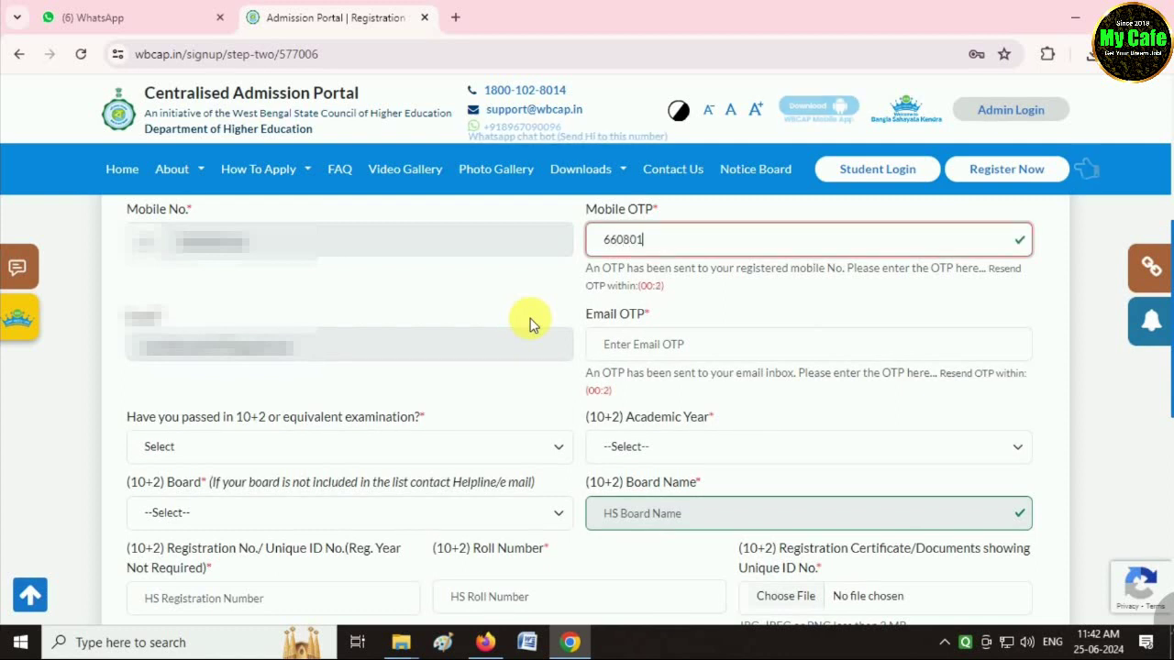
click(645, 346)
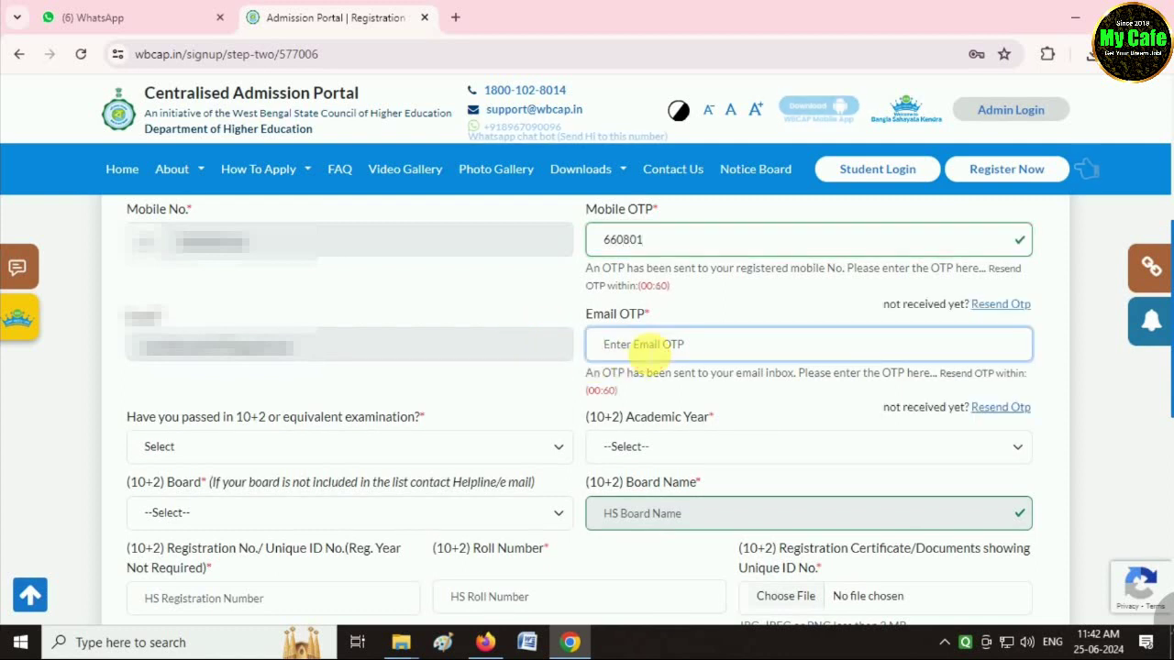
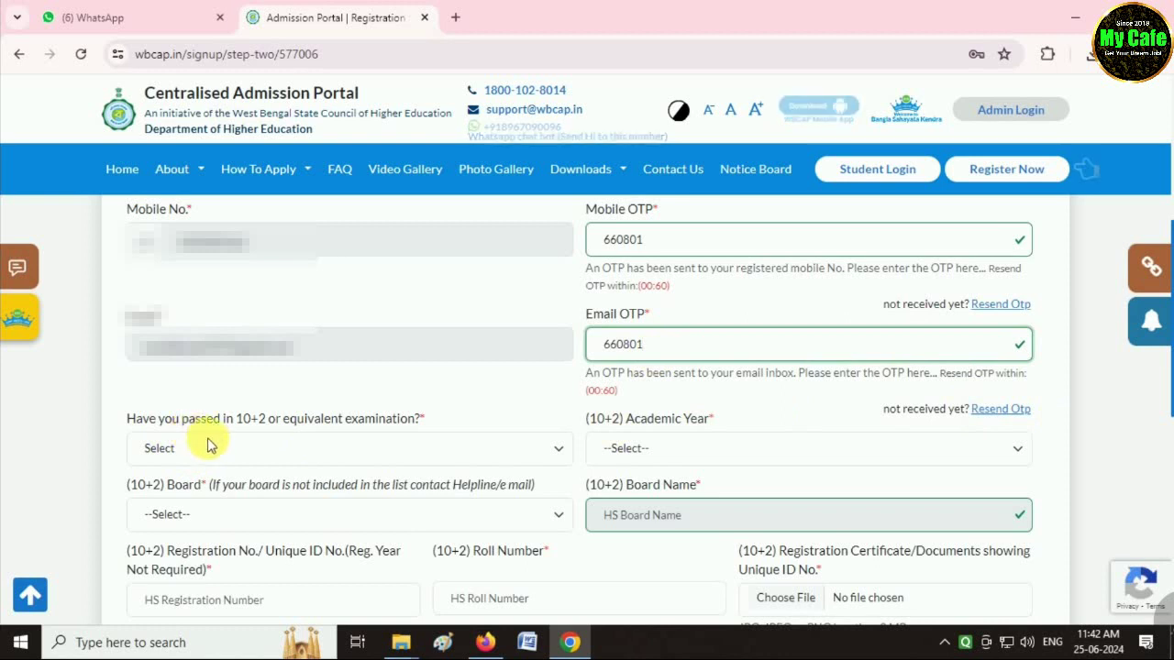
Record 10+2 passed YES, academic year 2021, board West Bengal Council of Higher Secondary Education.
click(284, 449)
click(167, 489)
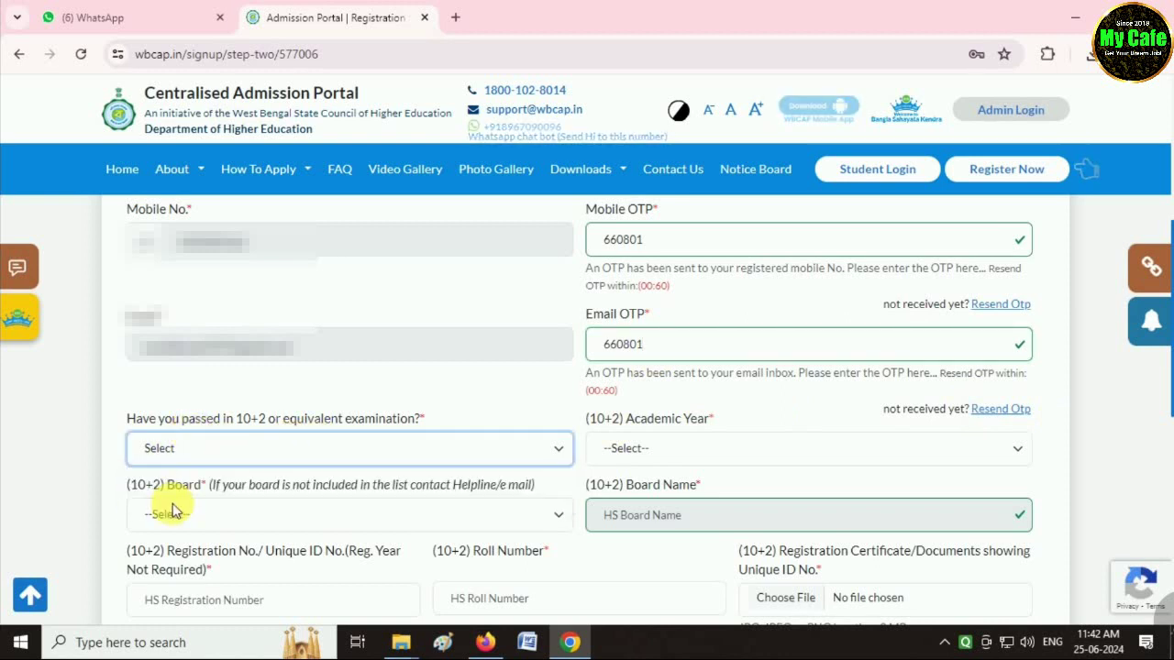
click(637, 448)
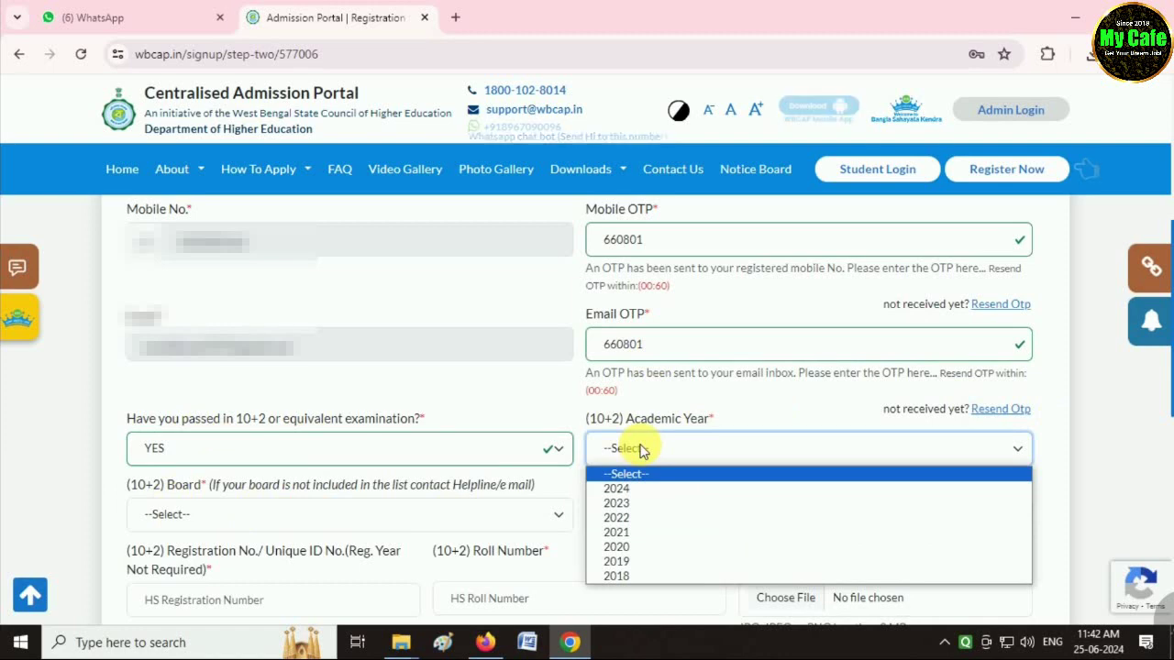
click(629, 532)
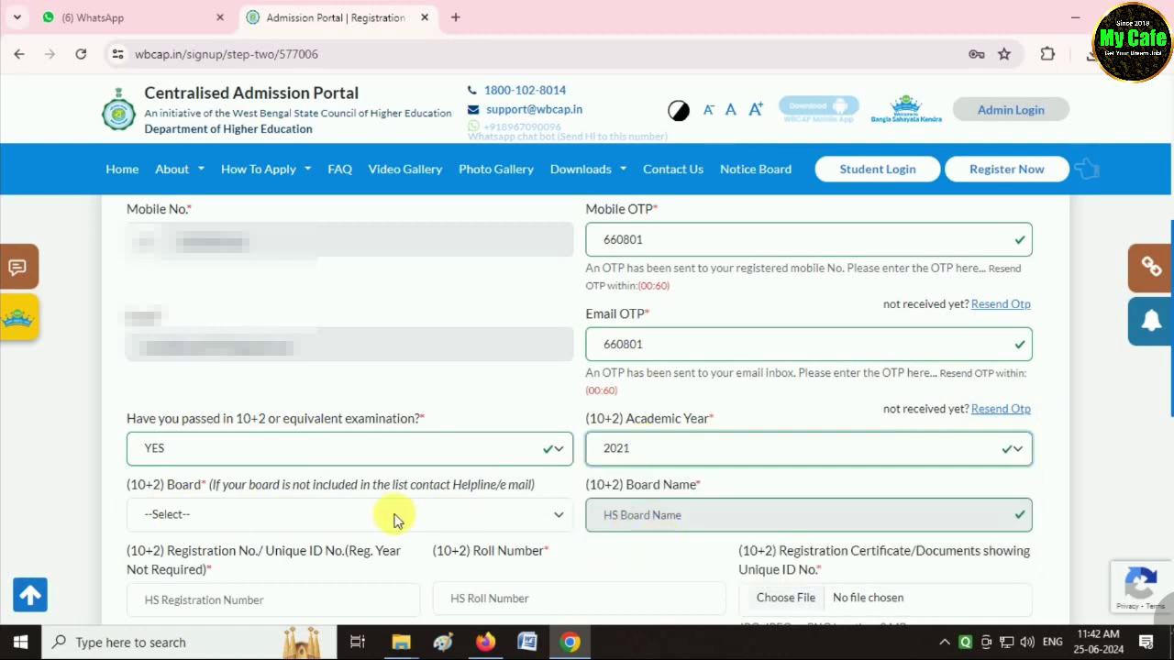
click(183, 514)
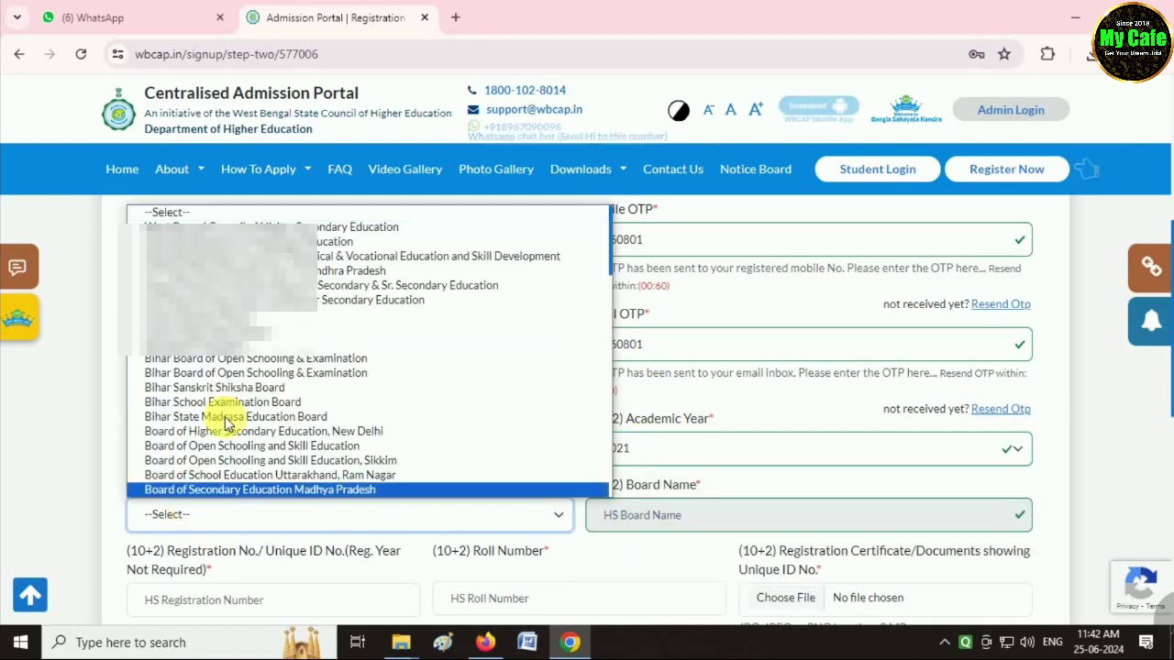
click(321, 227)
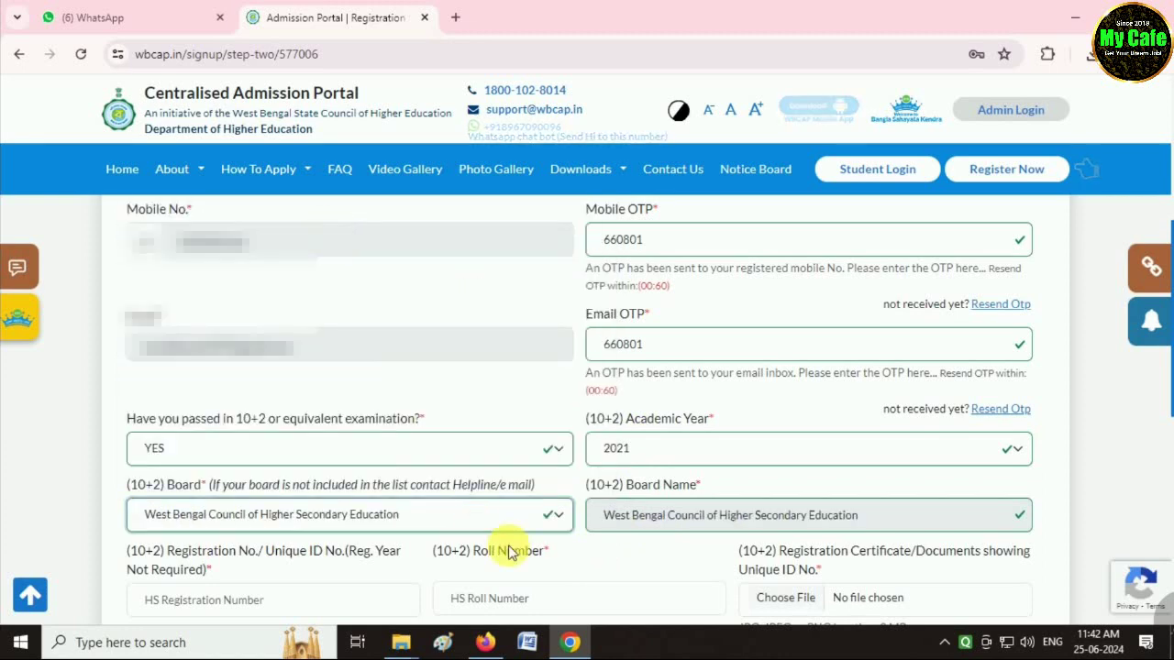
scroll(1161, 511, down, 3)
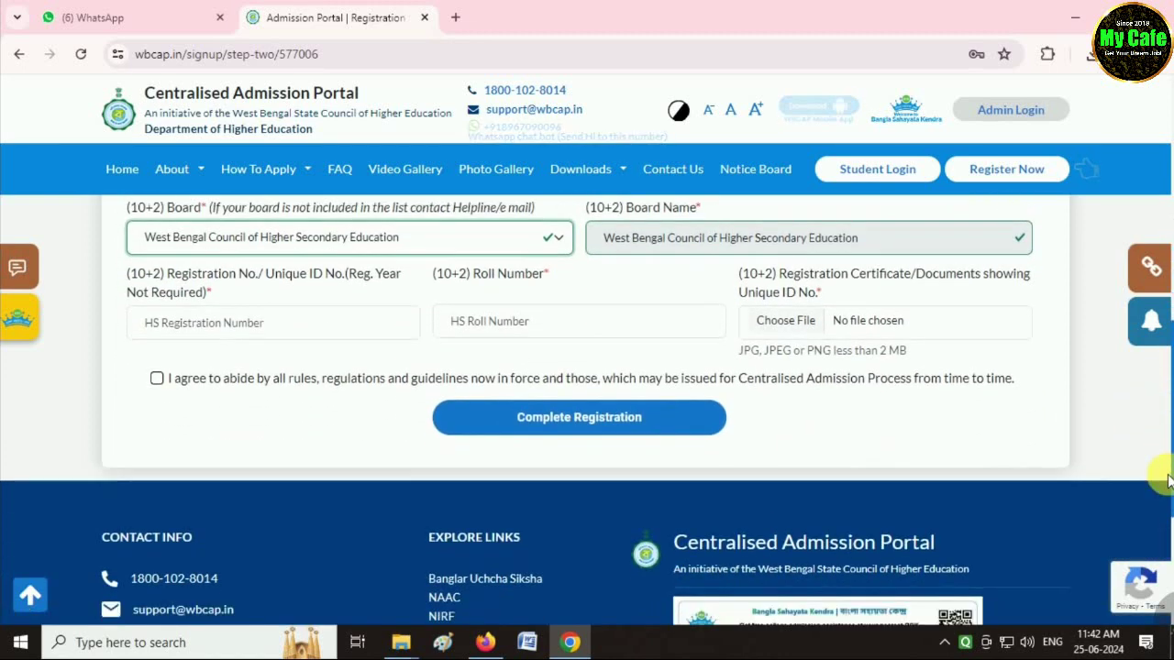
Enter the HS registration number, accept the rules, complete registration and proceed to login.
click(222, 324)
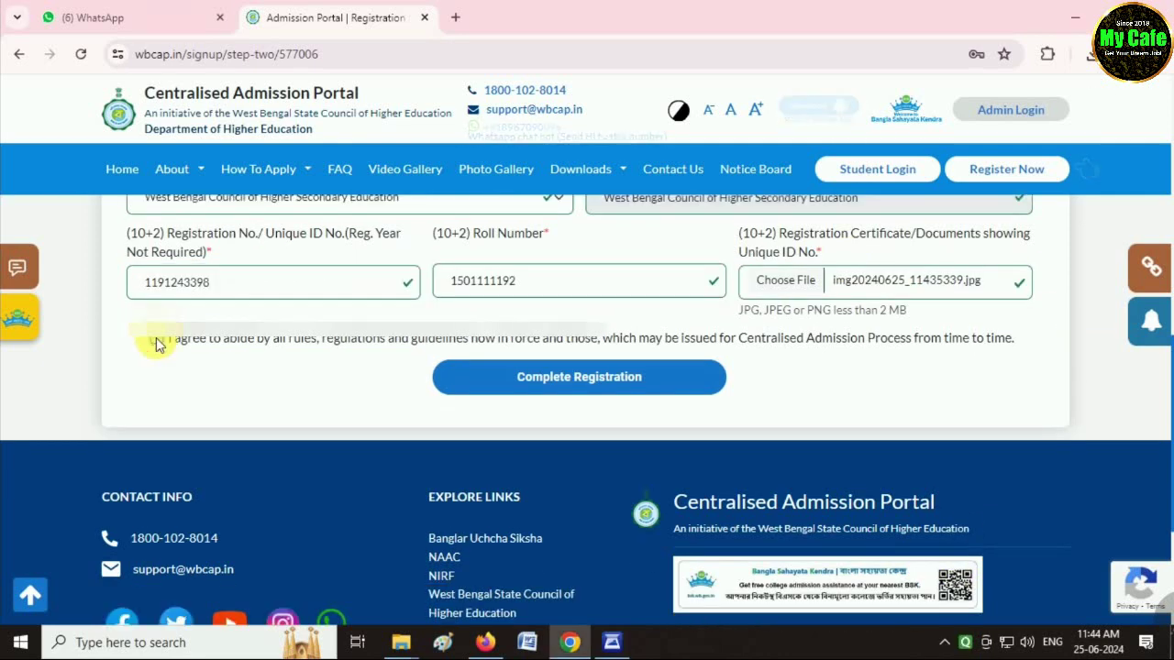
click(156, 339)
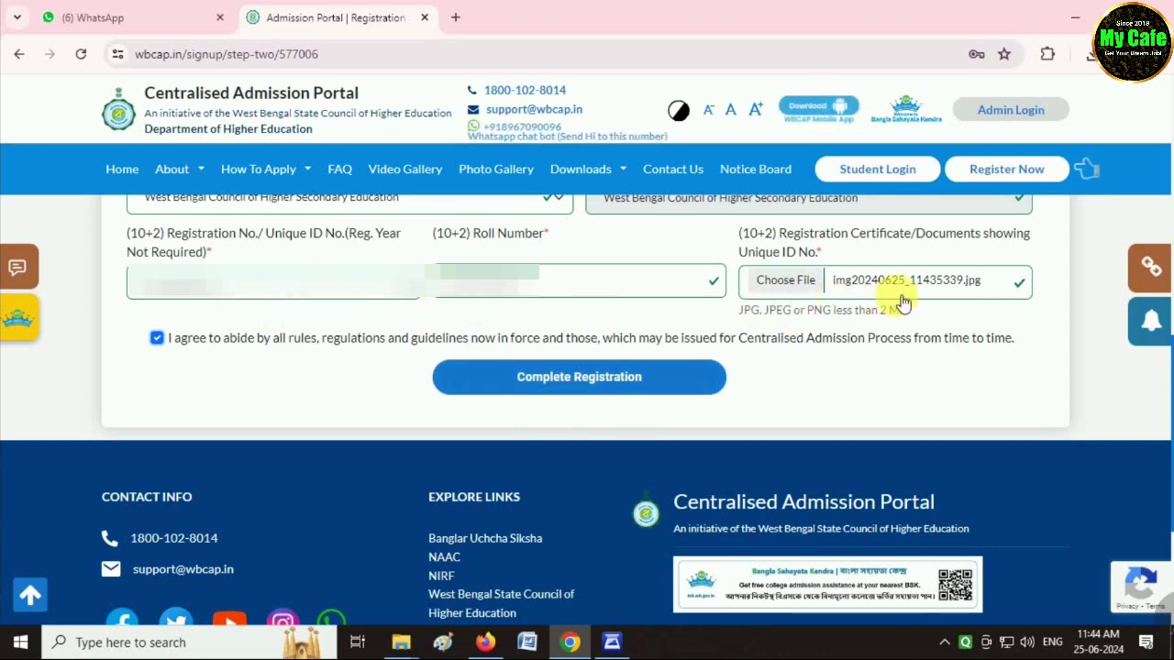
click(581, 382)
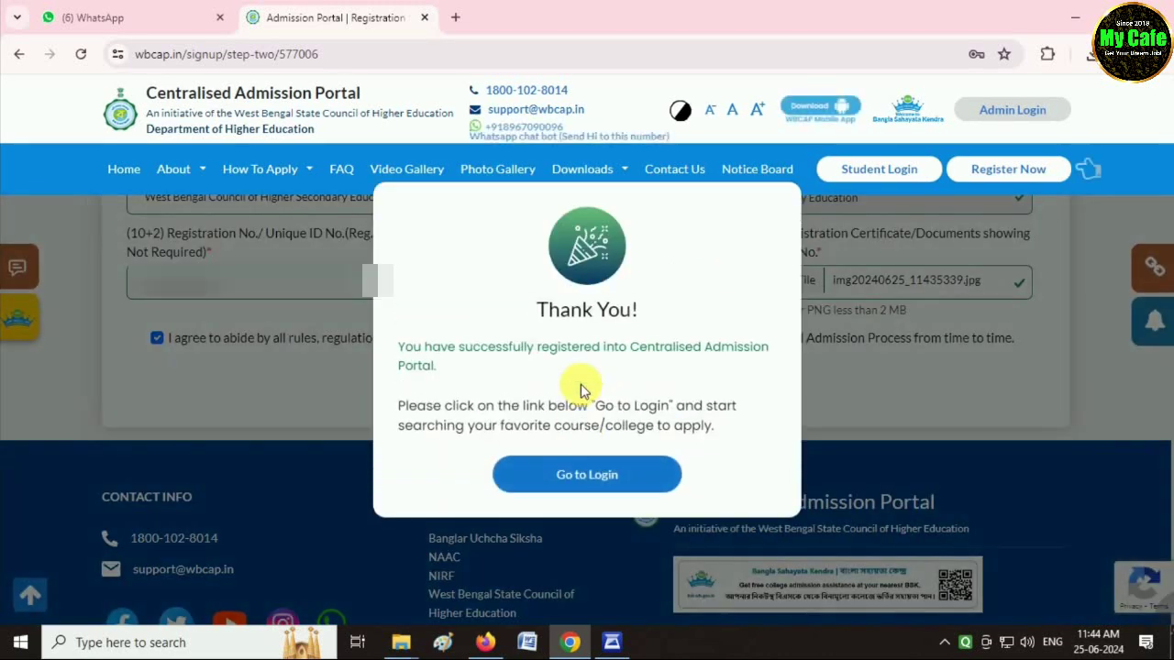
click(580, 483)
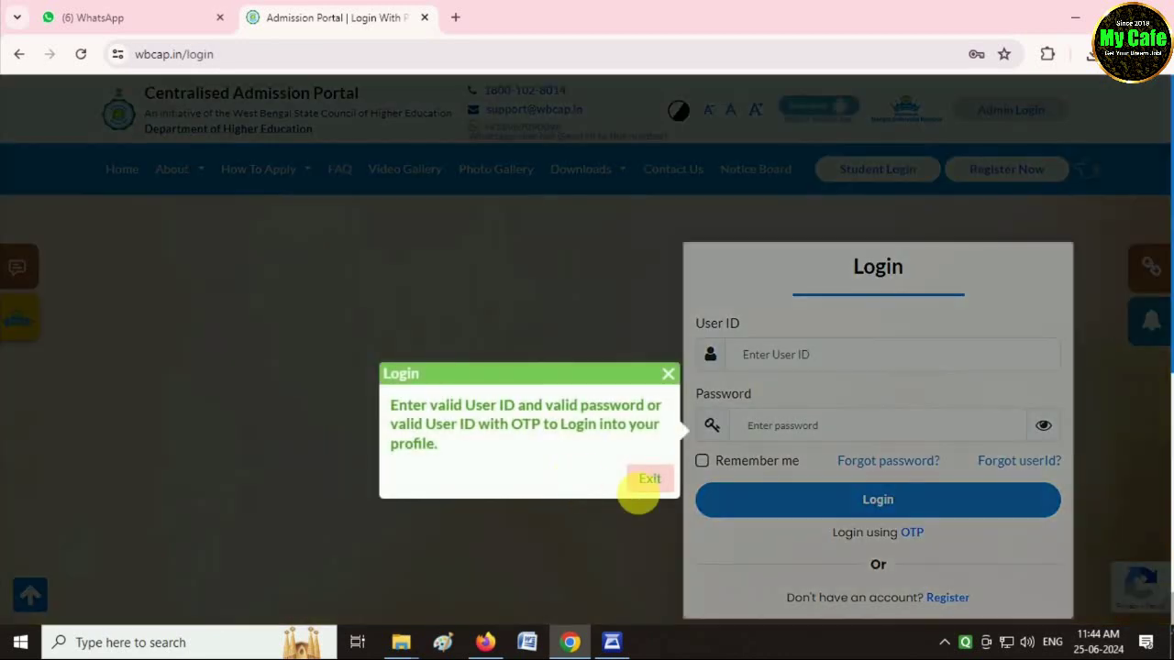
Log in to the student dashboard with the registered user ID and password.
click(647, 484)
click(788, 356)
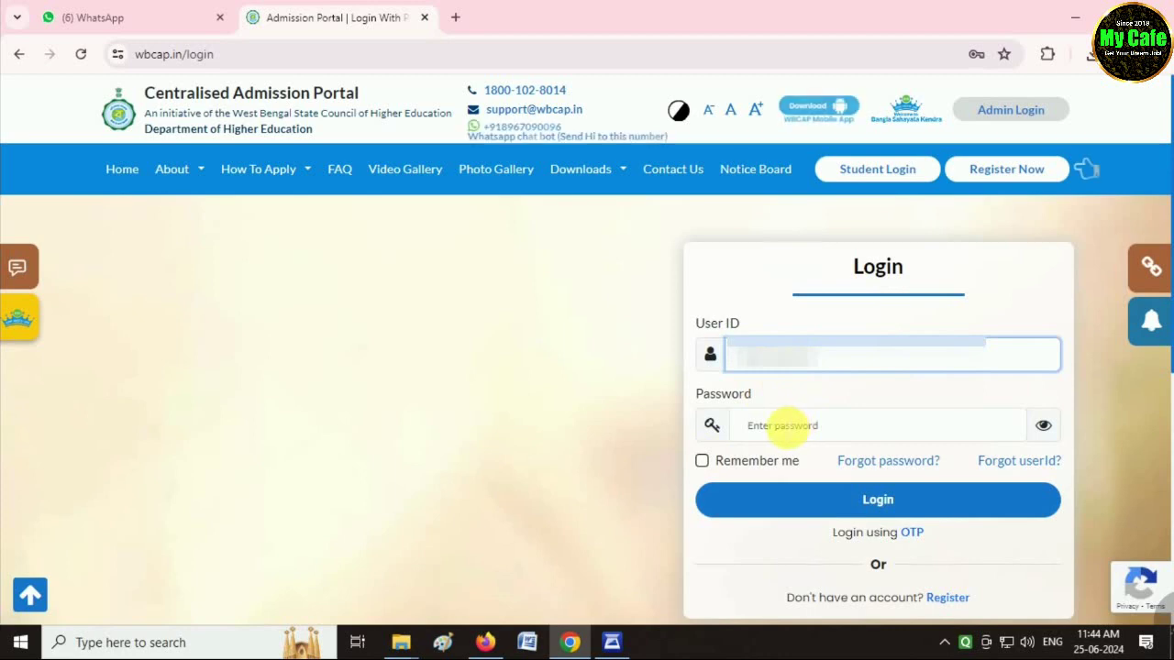
click(786, 424)
click(798, 368)
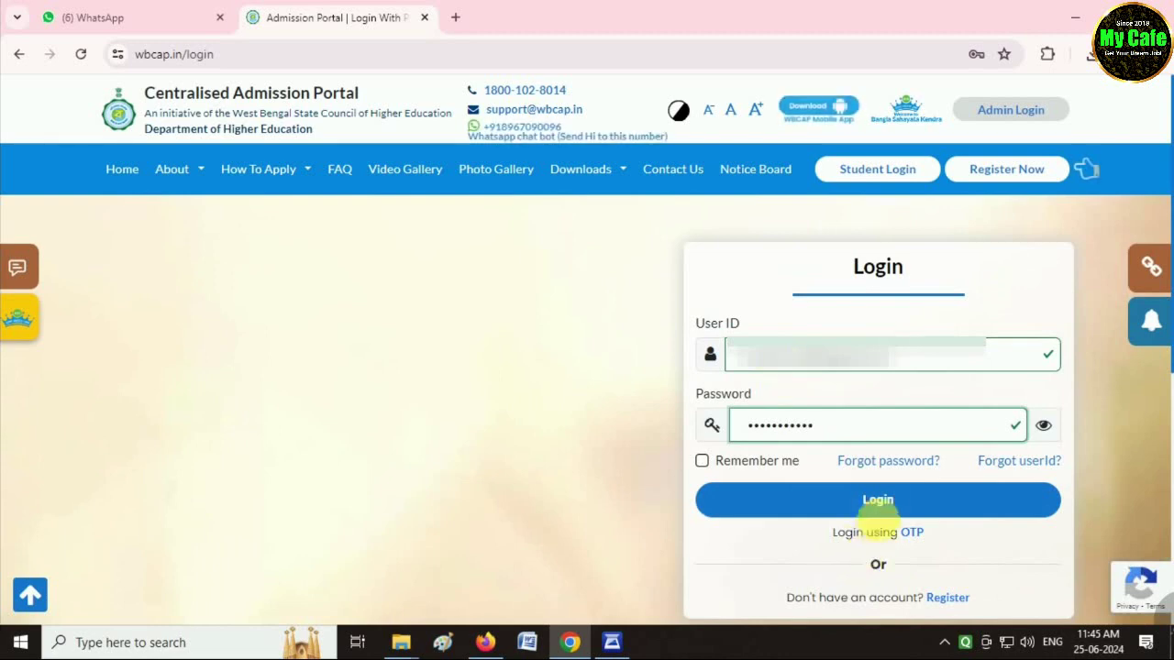
click(877, 502)
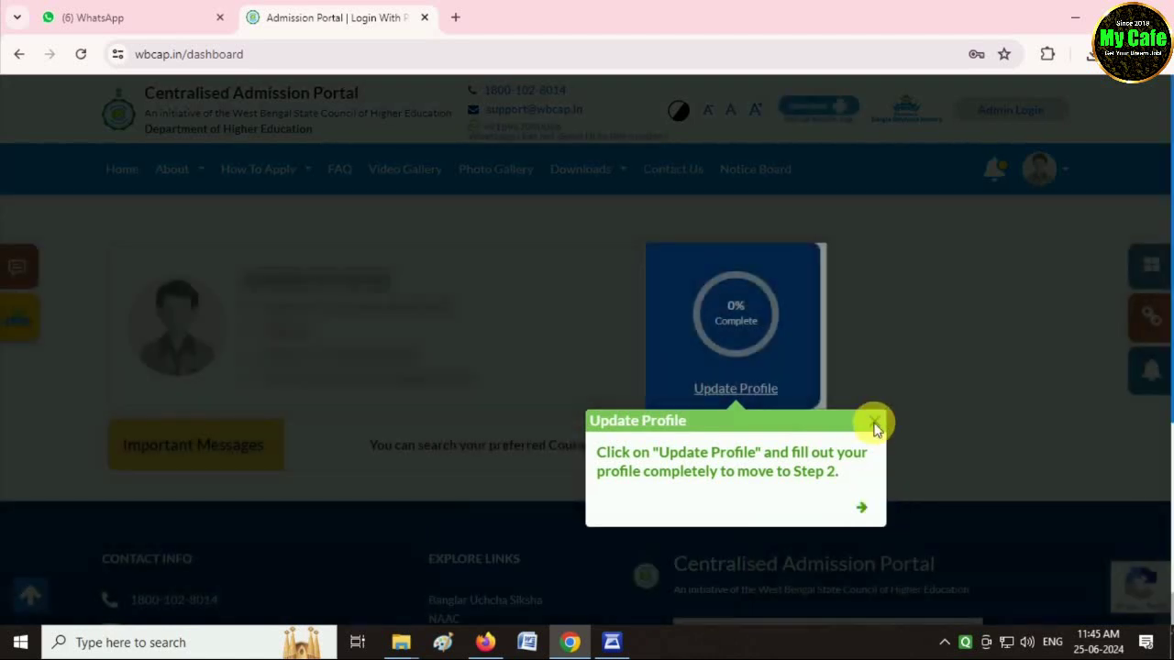
Open the Update Profile form, dismissing the guide pop-ups.
click(874, 421)
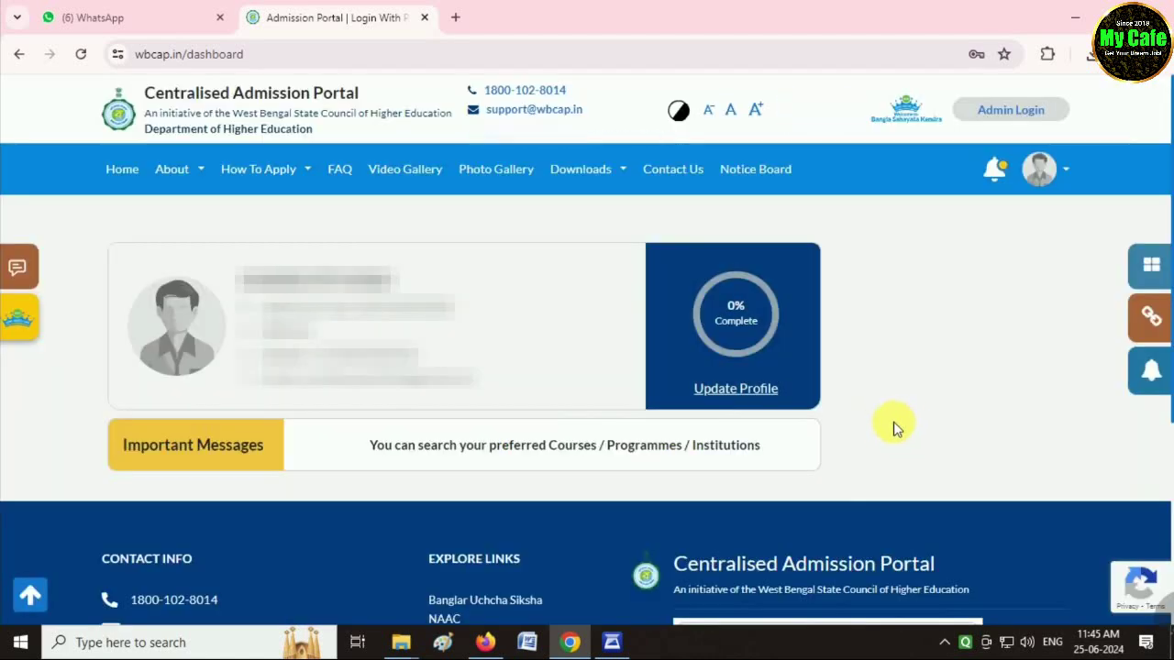
click(738, 392)
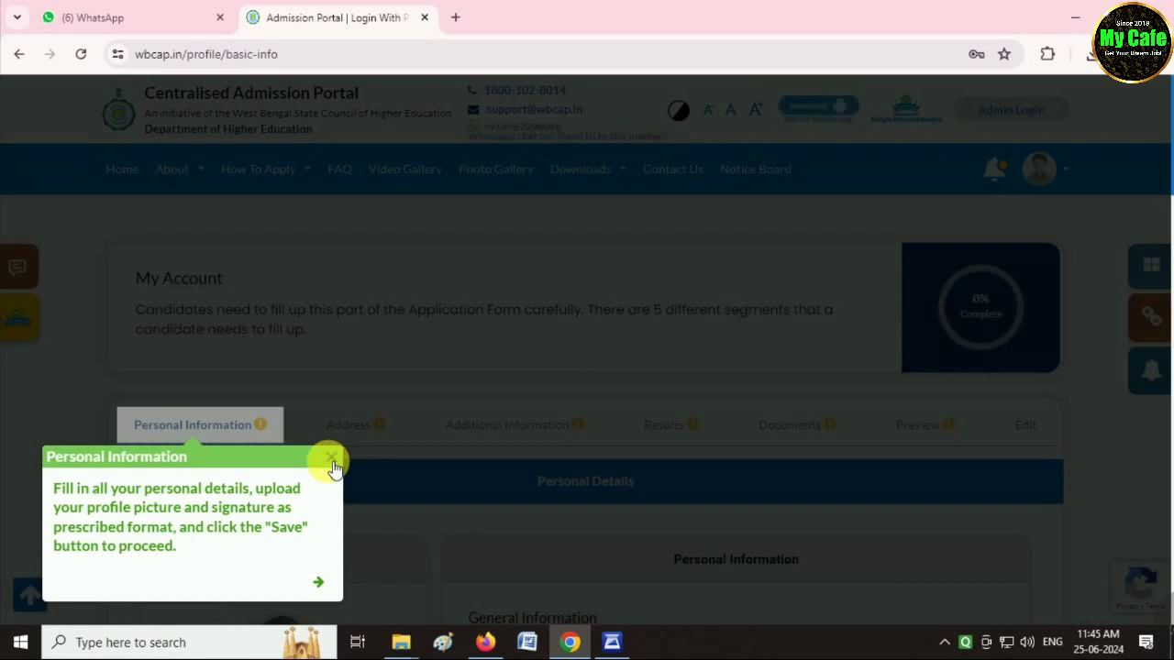
click(332, 461)
scroll(486, 510, down, 3)
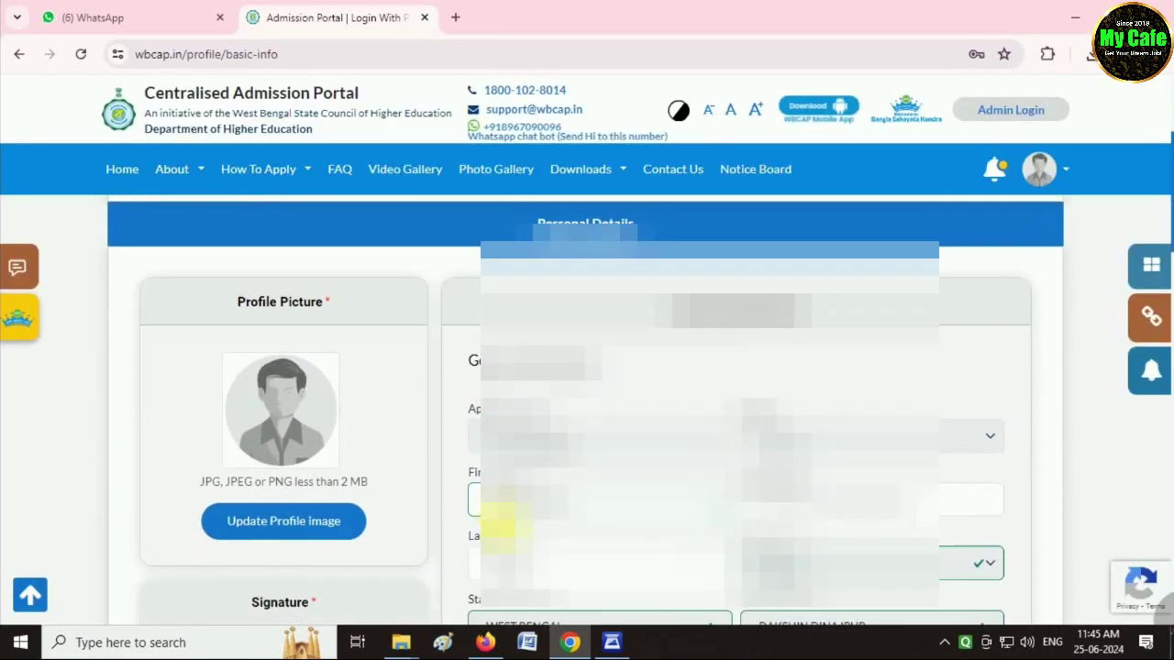
scroll(495, 524, down, 1)
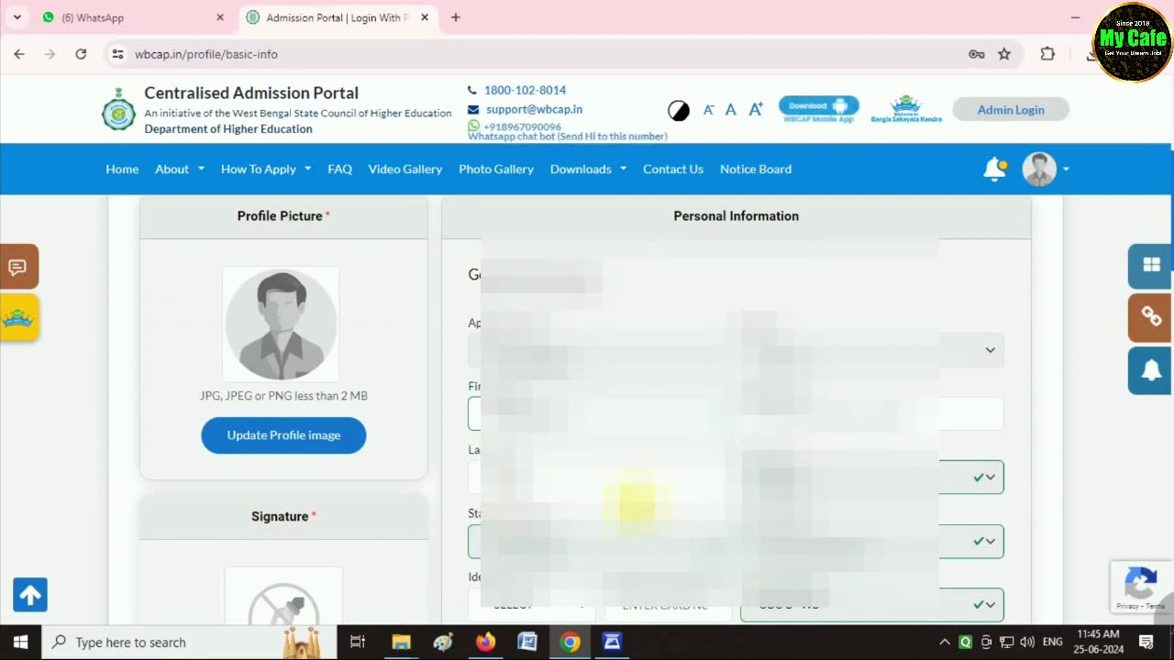
scroll(636, 503, down, 2)
scroll(348, 354, up, 2)
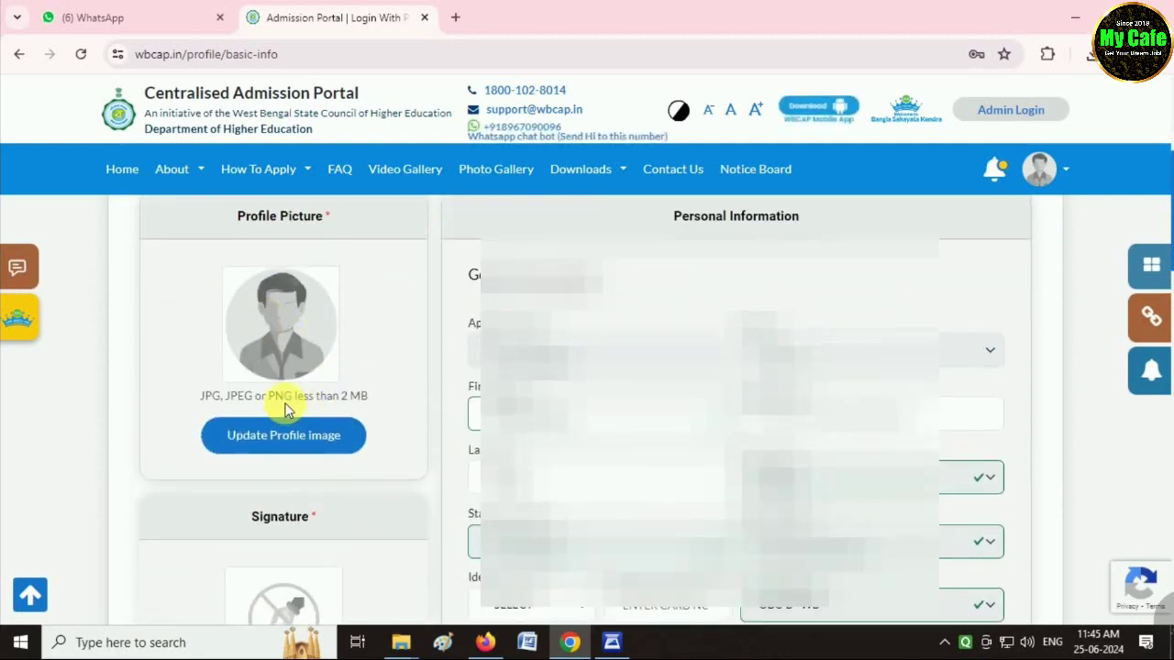
scroll(366, 511, down, 1)
scroll(532, 440, down, 2)
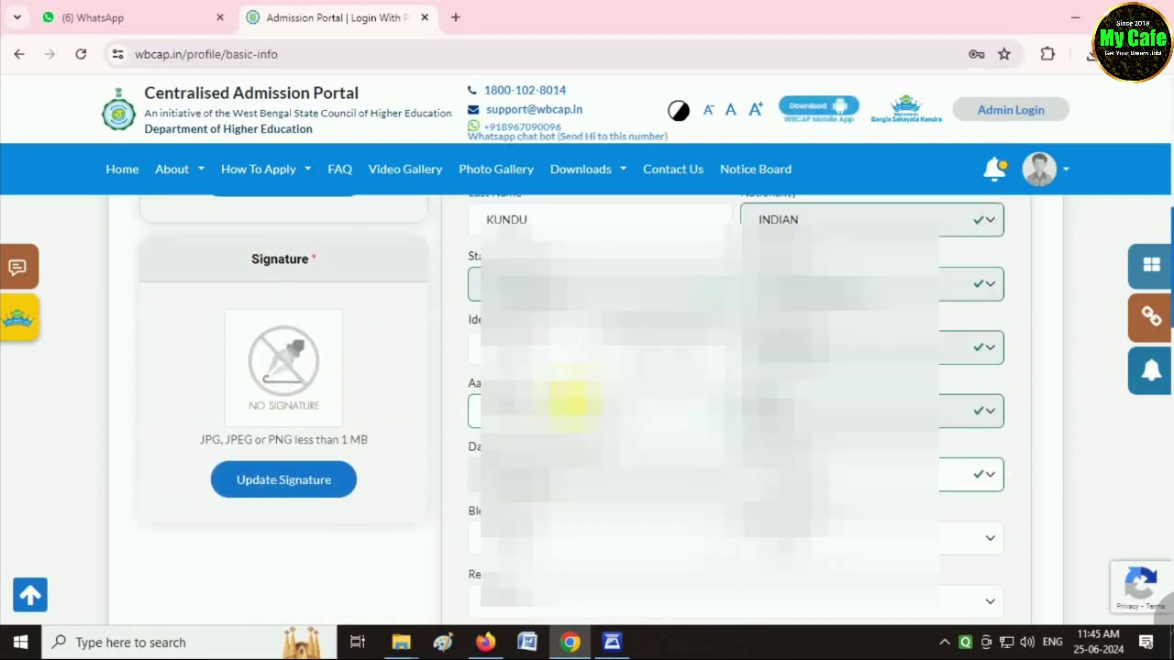
Set identity proof to AADHAAR CARD and paste in the card number.
click(550, 349)
click(550, 388)
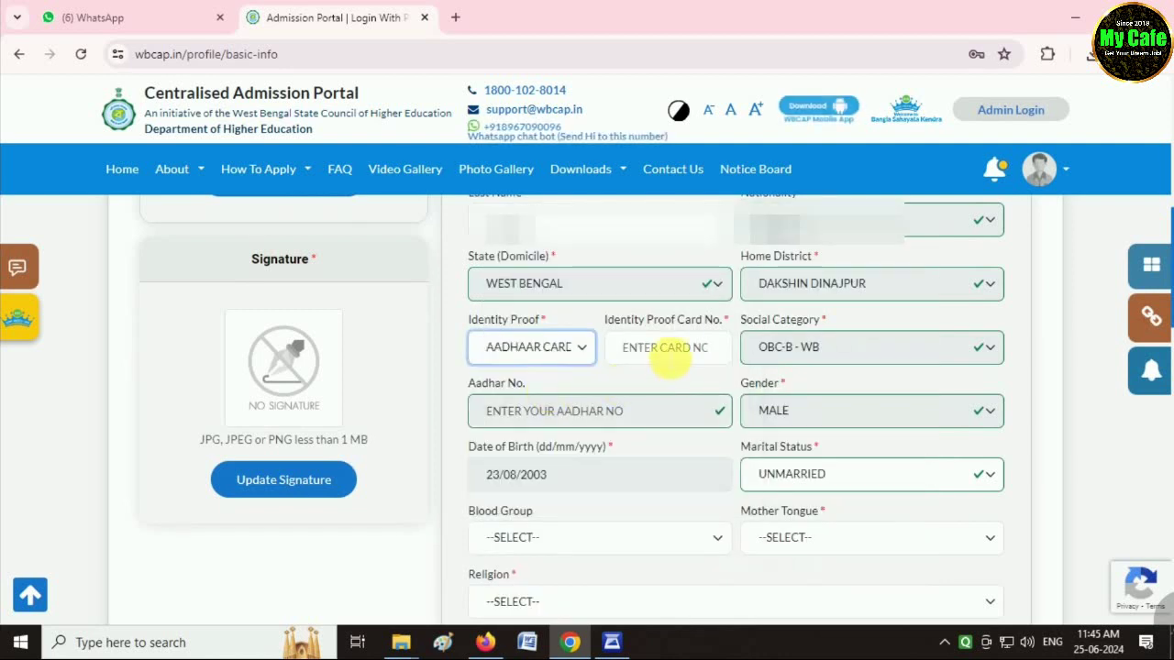
click(666, 350)
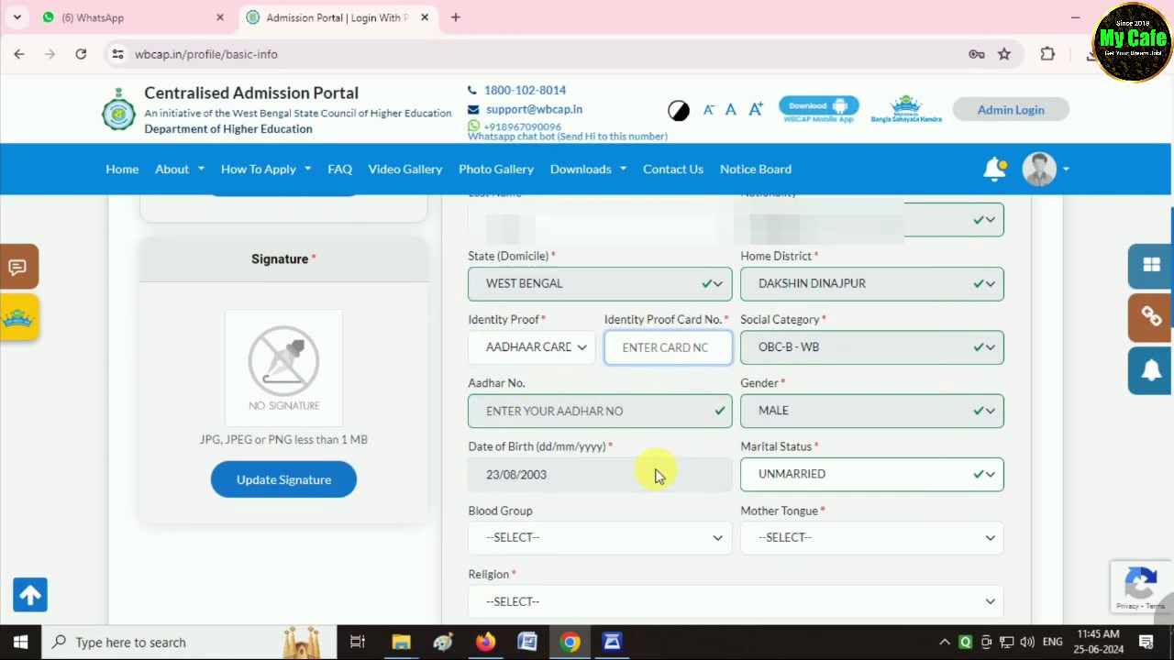
key(ctrl+v)
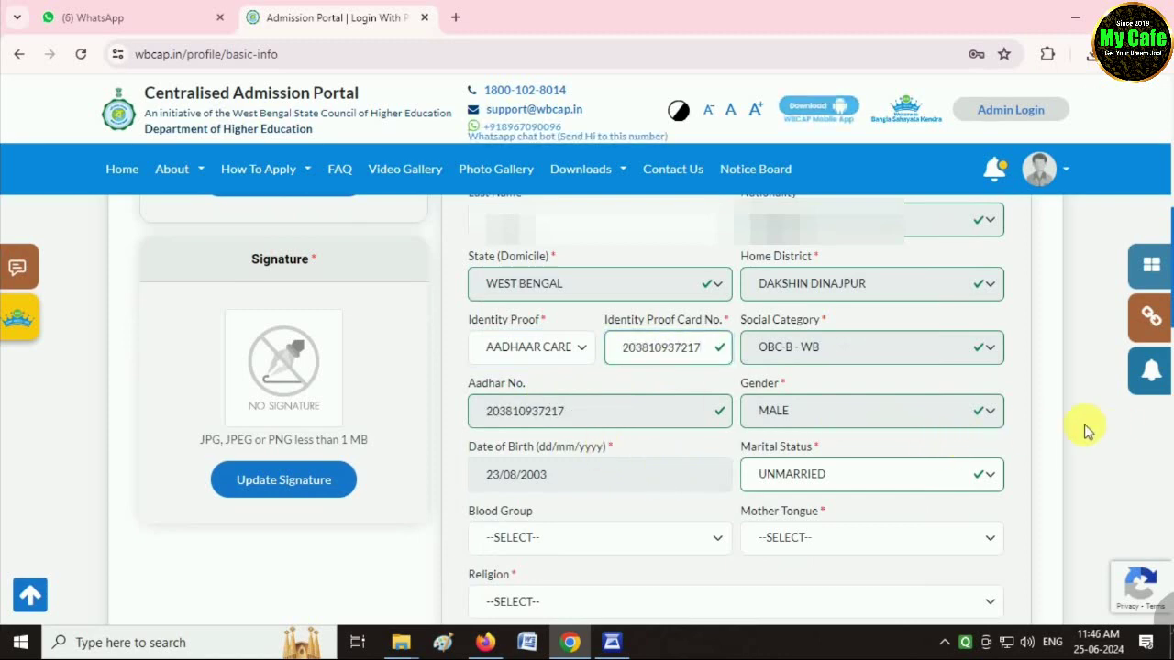
Set blood group A+, mother tongue BENGALI (BANGLA) and religion HINDUISM.
scroll(746, 477, down, 1)
scroll(752, 449, down, 1)
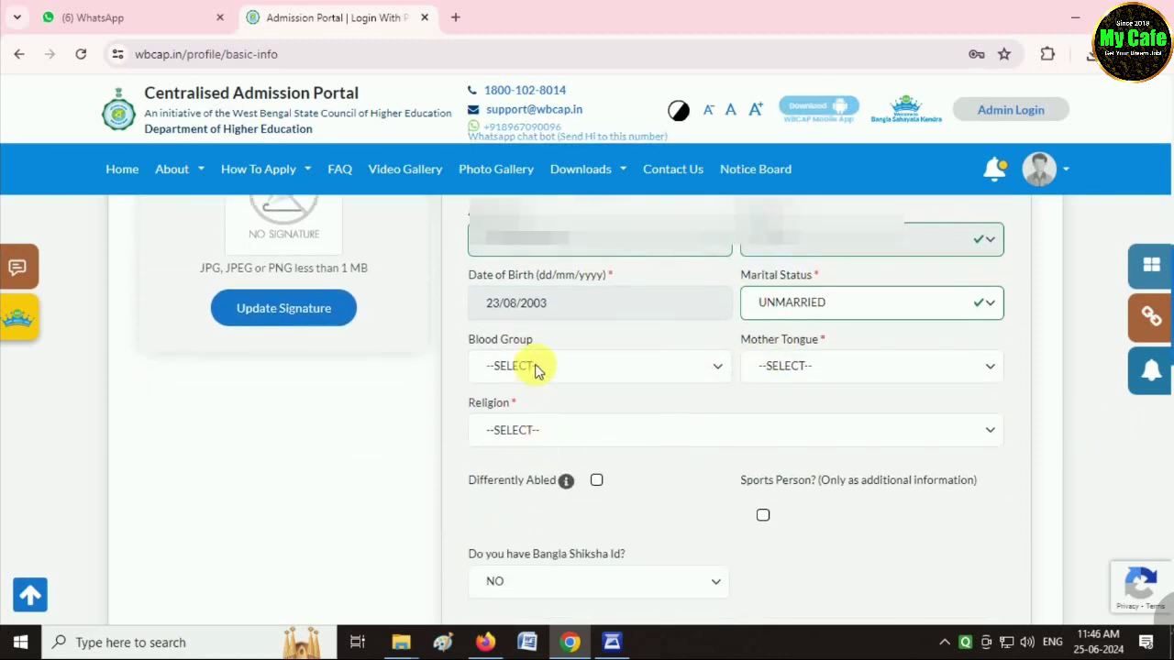
click(537, 367)
click(527, 407)
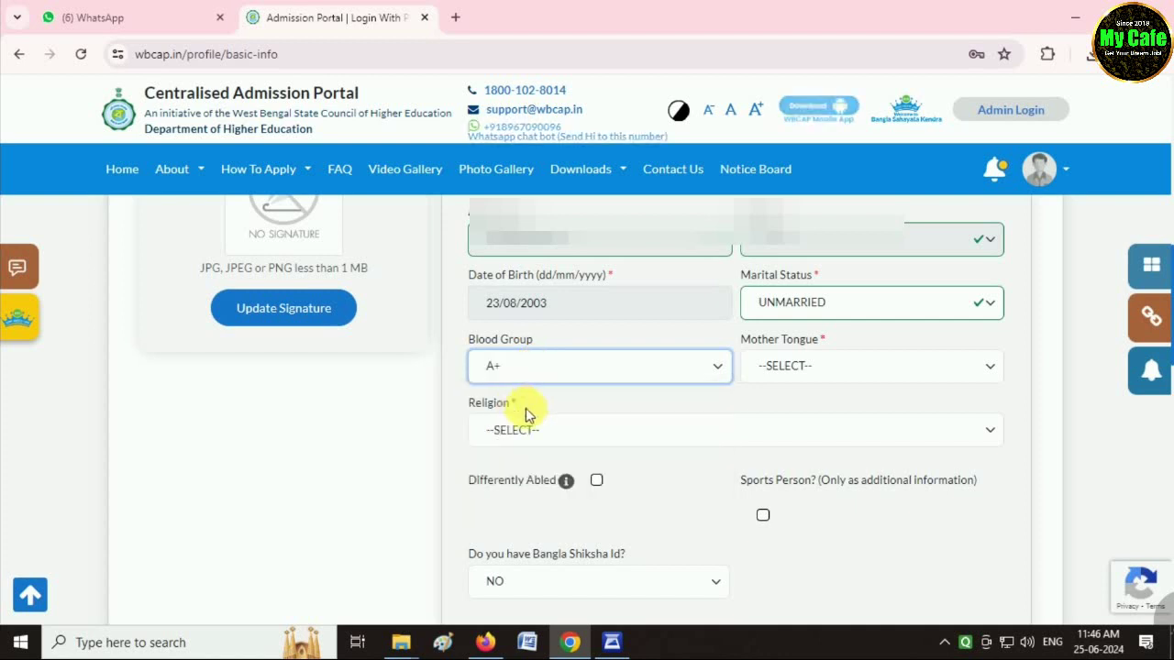
click(806, 366)
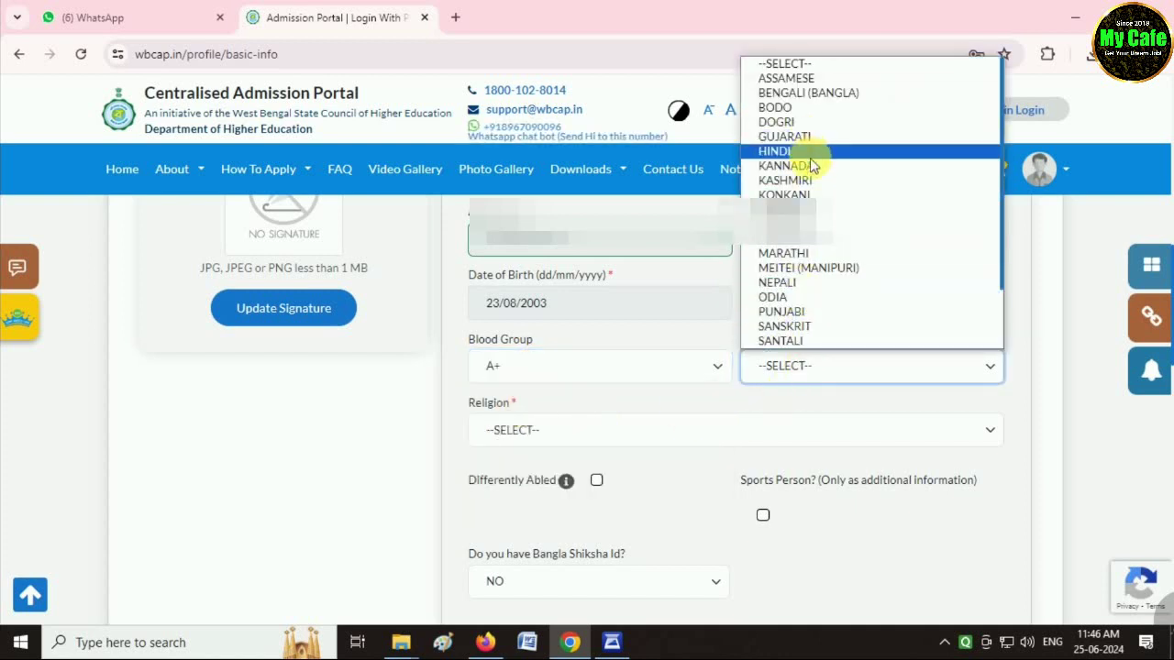
click(807, 93)
click(541, 431)
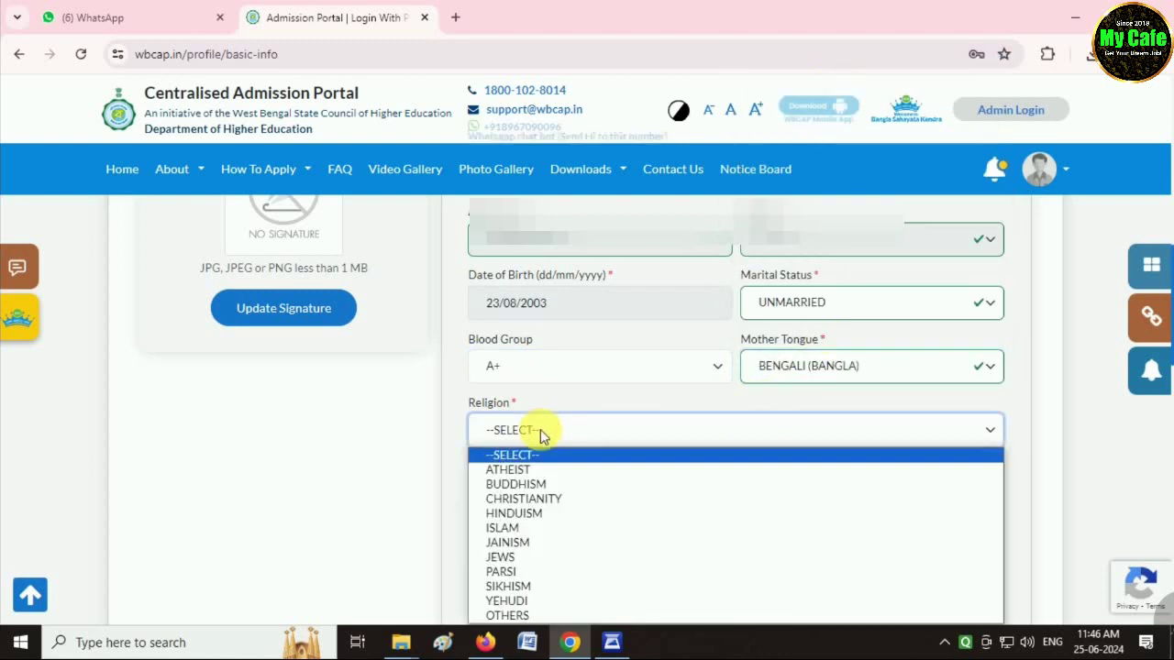
click(518, 513)
Enter BALURGHAT as the nearest railway station.
scroll(661, 484, down, 2)
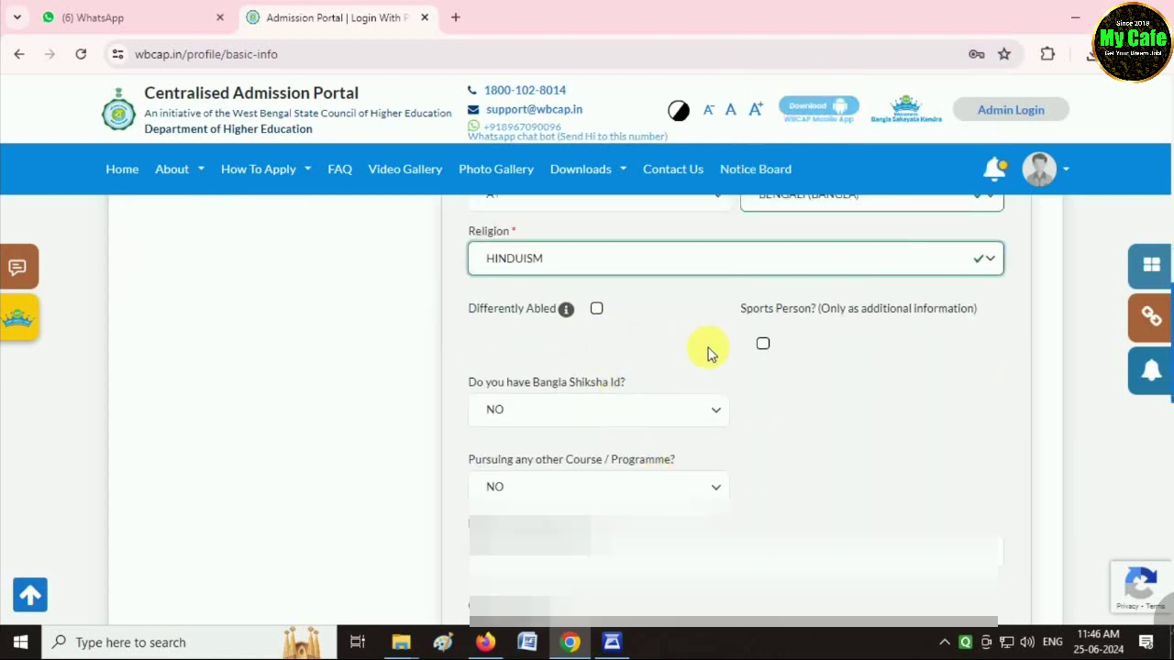
scroll(724, 394, down, 1)
scroll(724, 403, down, 1)
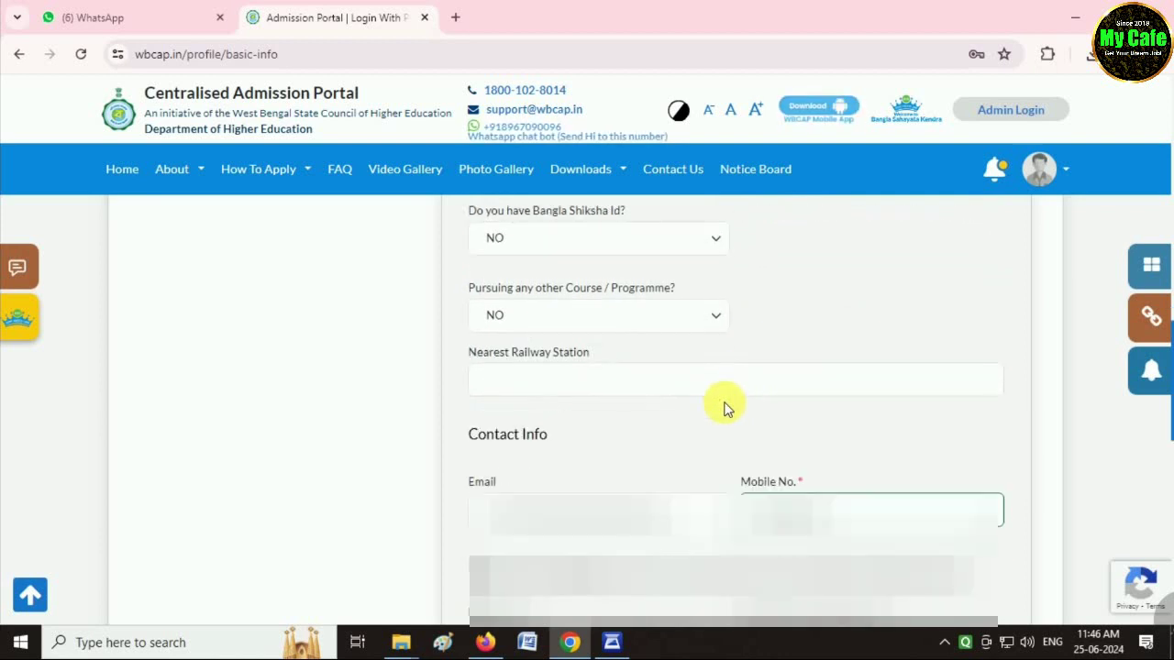
click(525, 378)
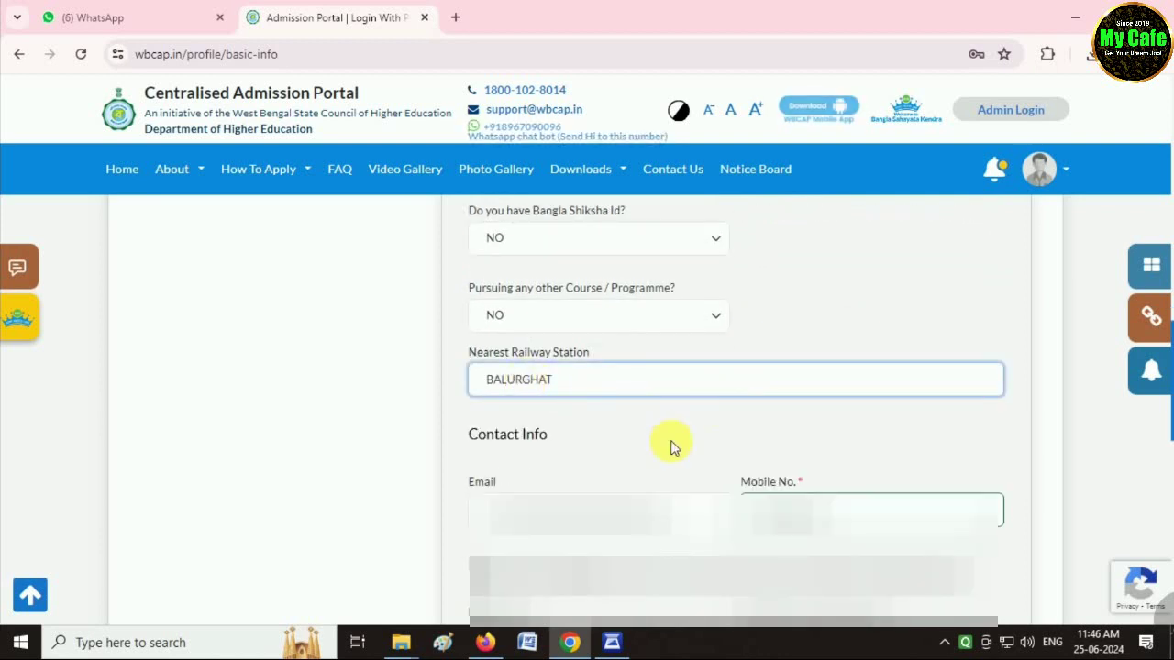
scroll(668, 446, down, 2)
scroll(678, 444, down, 1)
scroll(690, 446, down, 1)
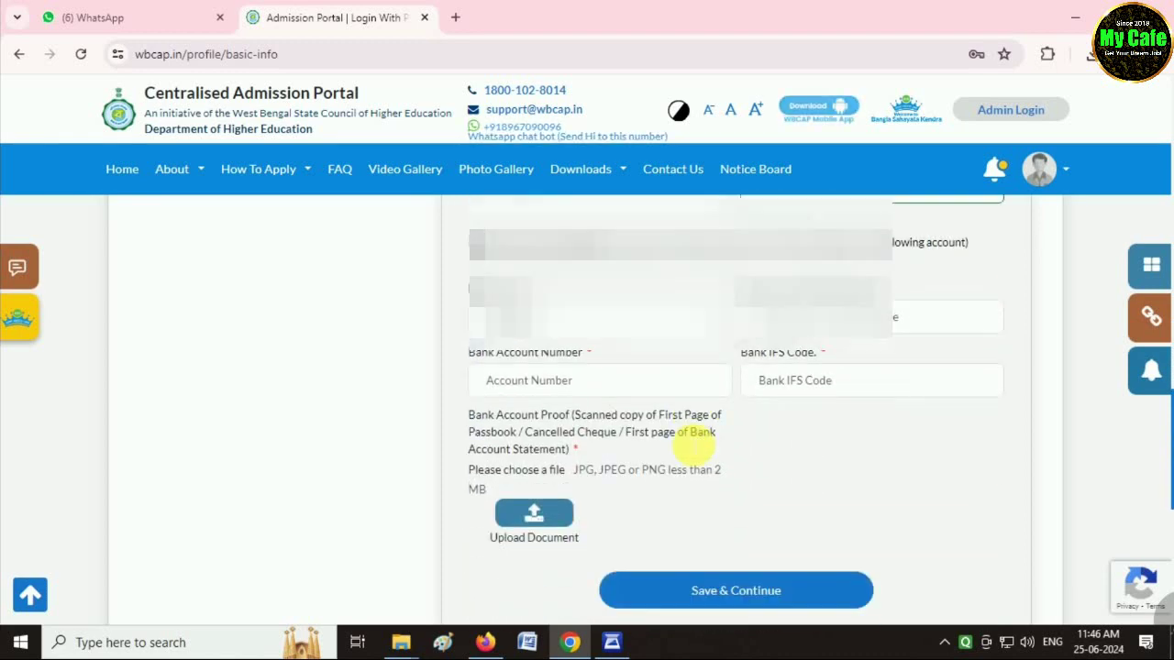
Enter bank details: UCO BANK, account holder name, account number and IFS code.
click(545, 294)
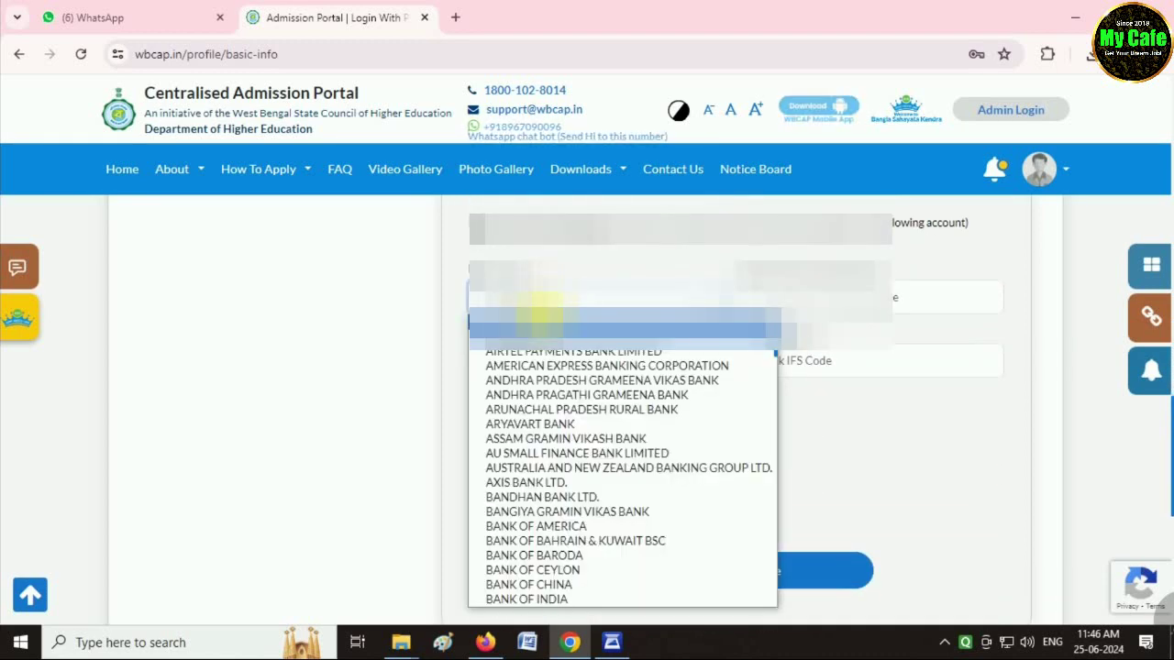
key(u)
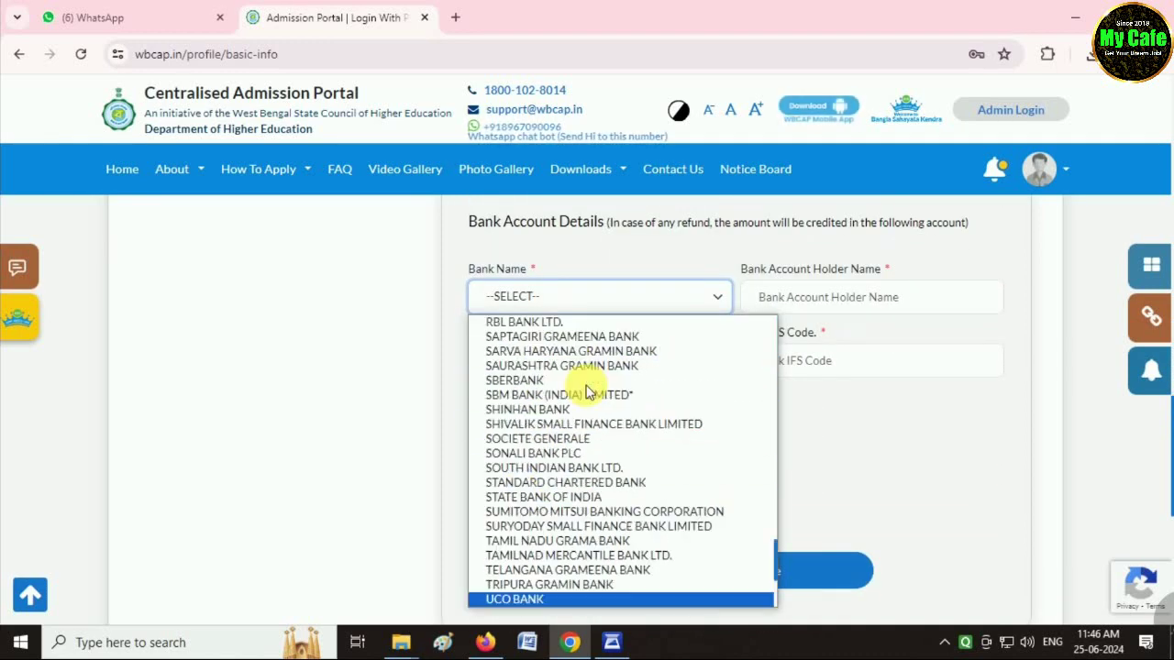
click(554, 601)
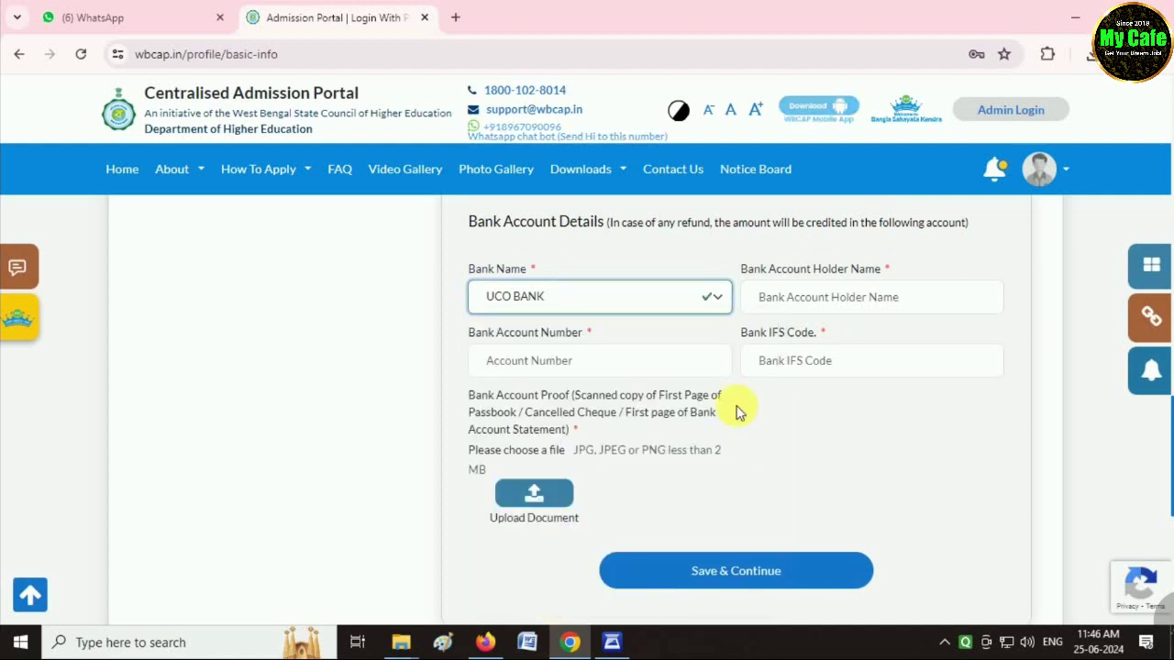
click(820, 300)
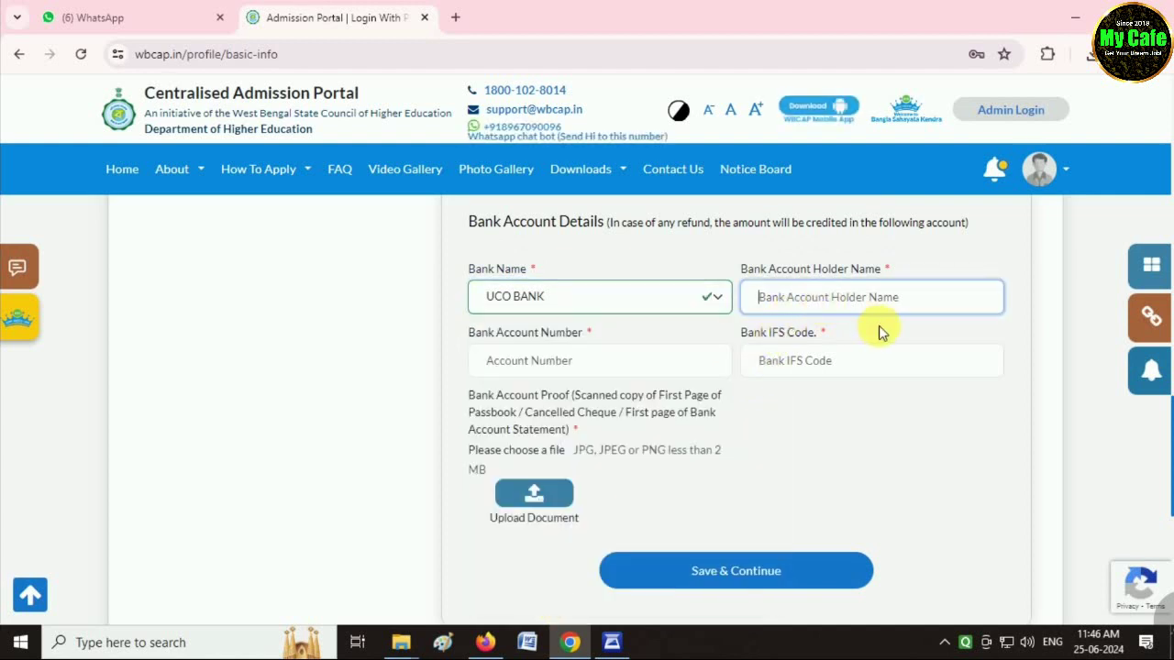
key(ctrl+v)
key(BackSpace)
key(BackSpace)
key(BackSpace)
key(BackSpace)
key(BackSpace)
key(BackSpace)
key(BackSpace)
key(BackSpace)
key(BackSpace)
key(BackSpace)
key(BackSpace)
key(BackSpace)
key(BackSpace)
key(BackSpace)
key(BackSpace)
key(BackSpace)
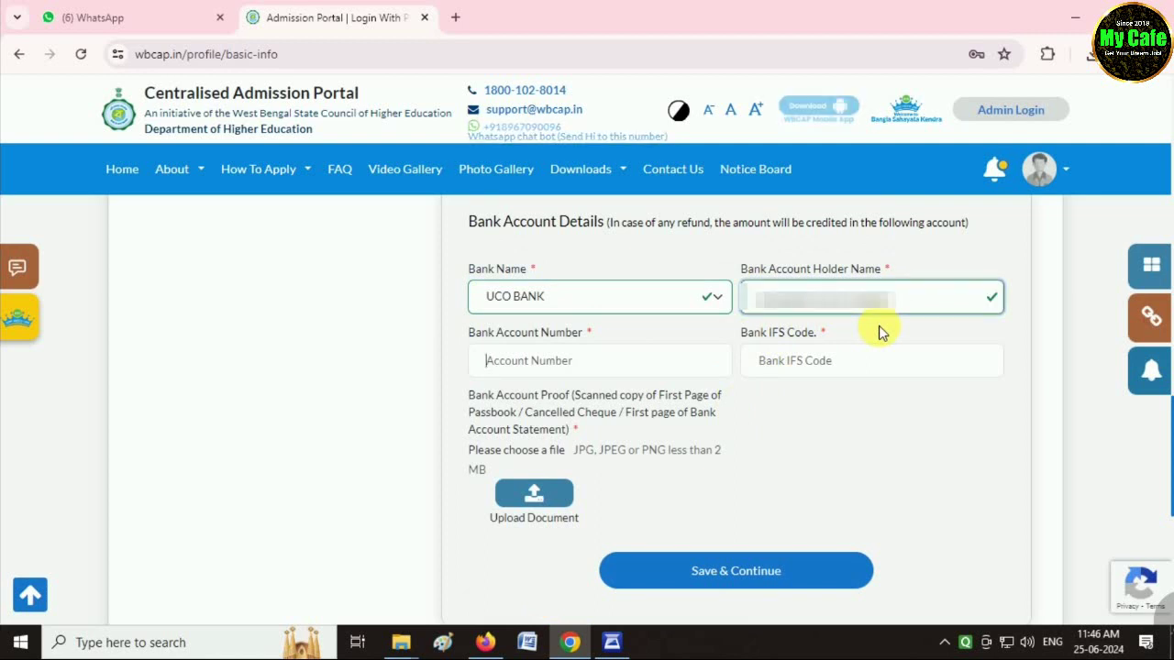
key(ctrl+v)
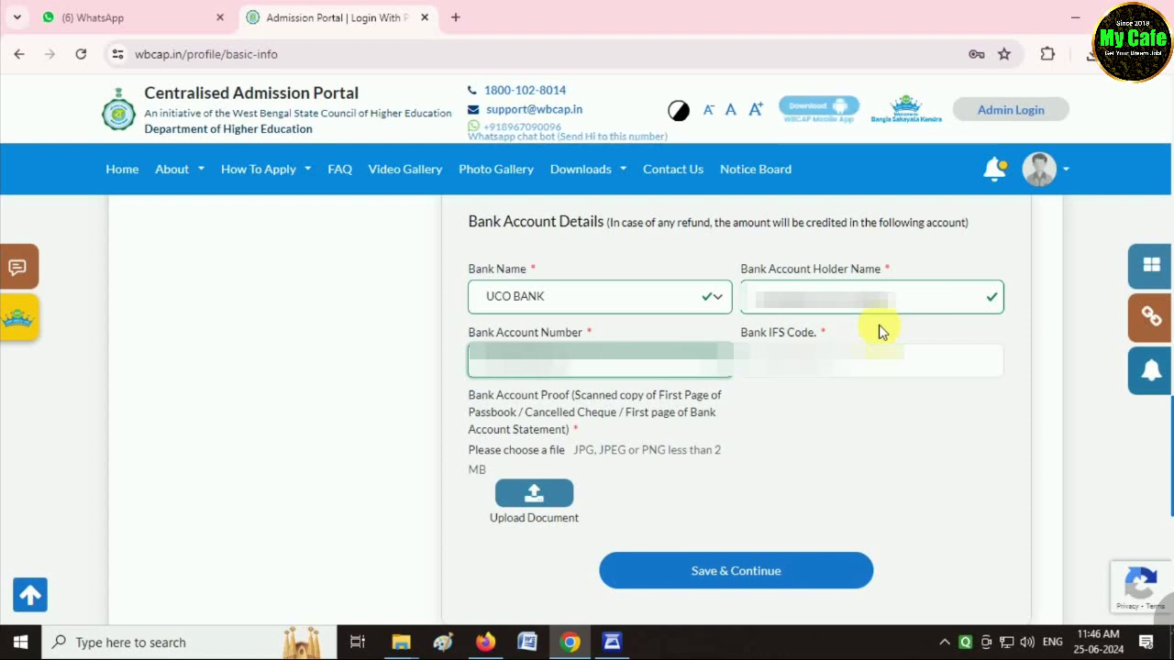
click(862, 366)
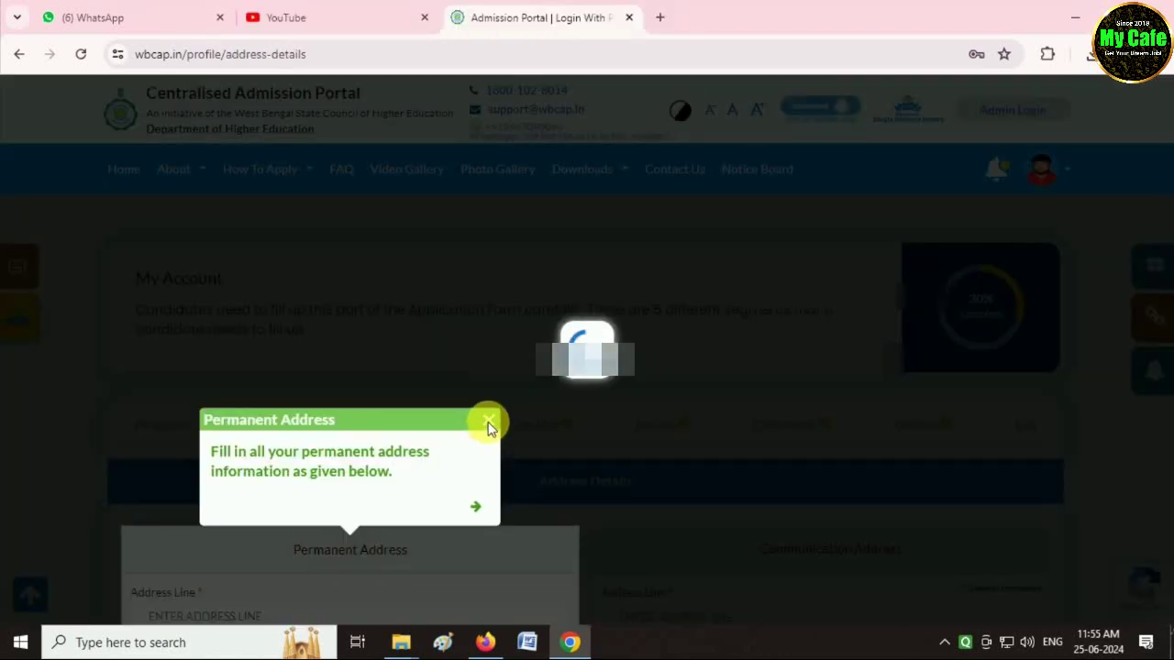
Close the YouTube tab, autofill the permanent address line and keep state WEST BENGAL.
click(425, 17)
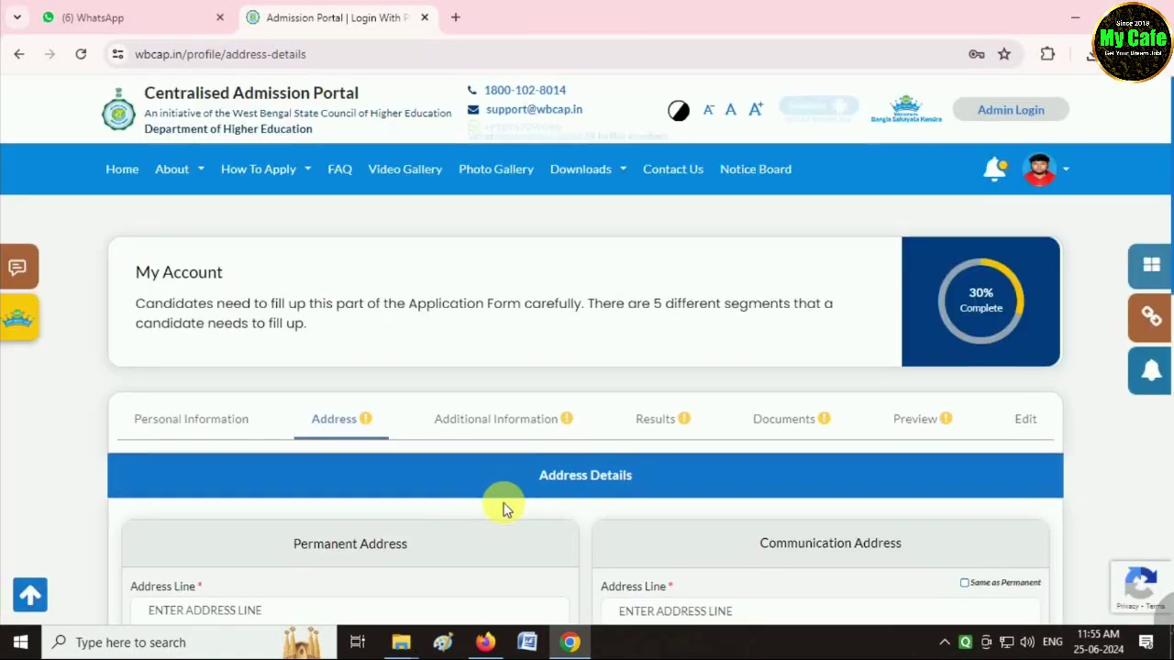
scroll(422, 463, down, 3)
click(273, 382)
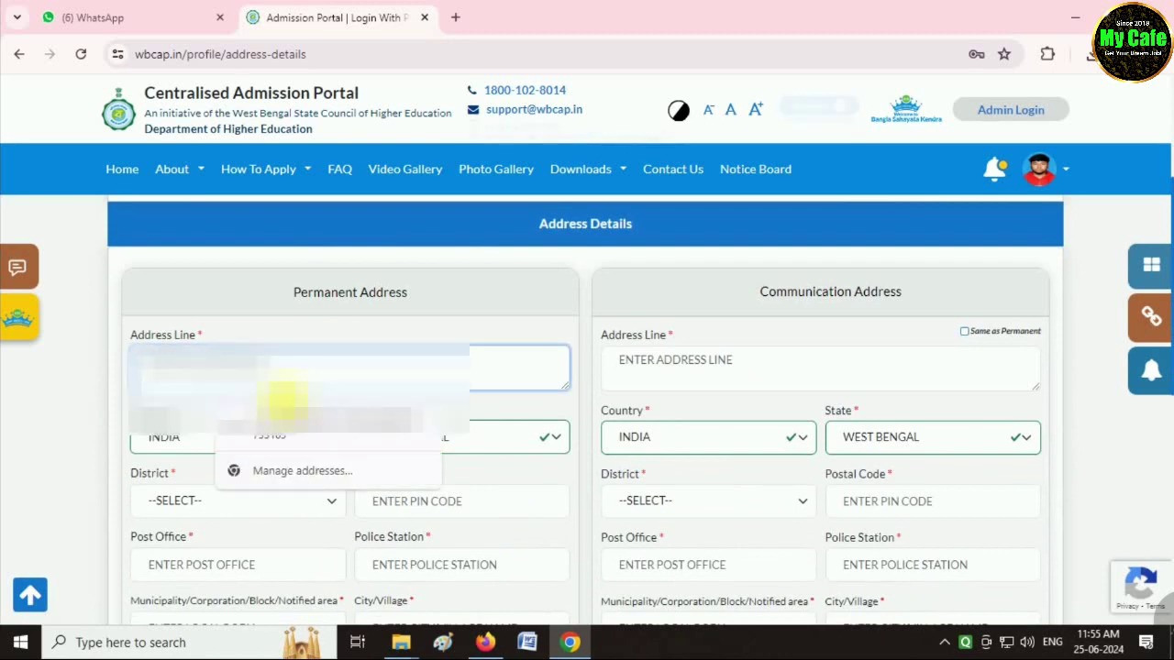
click(284, 396)
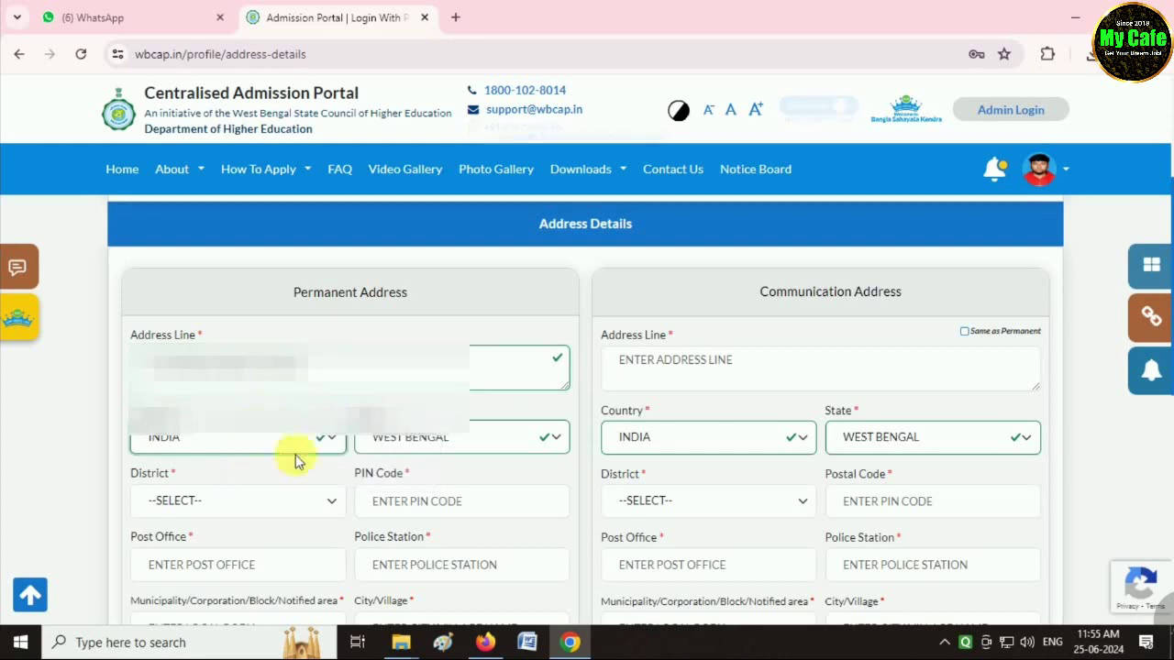
click(436, 440)
click(54, 458)
Set the district to DAKSHIN DINAJPUR and the post office to Balurghat.
scroll(262, 493, down, 1)
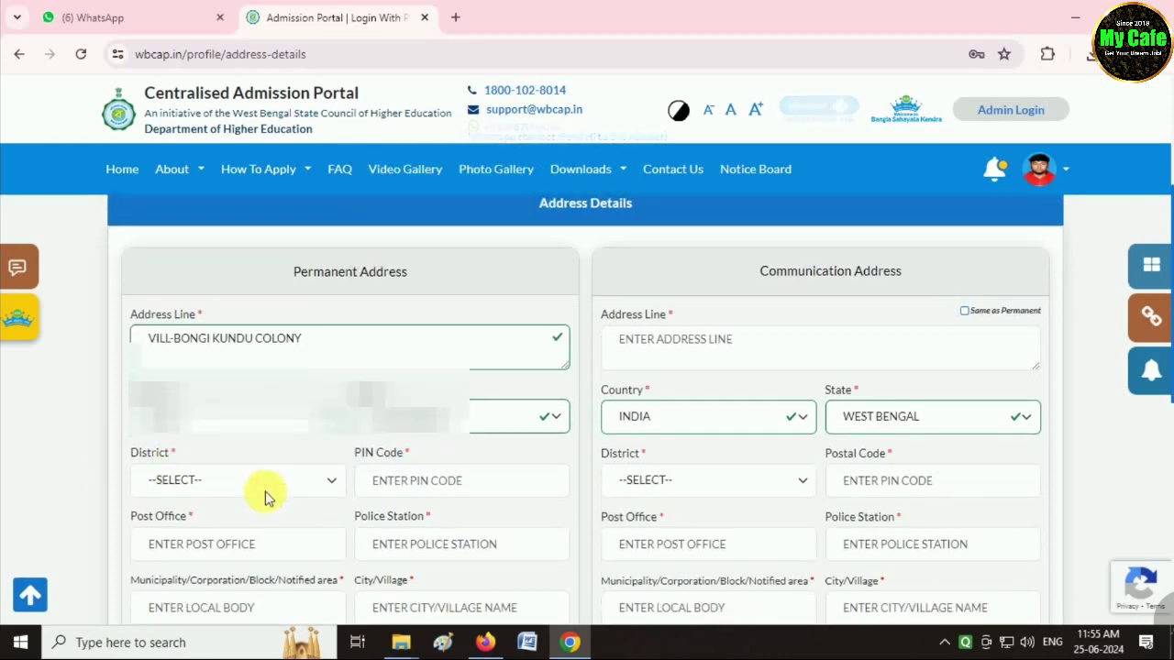
click(210, 414)
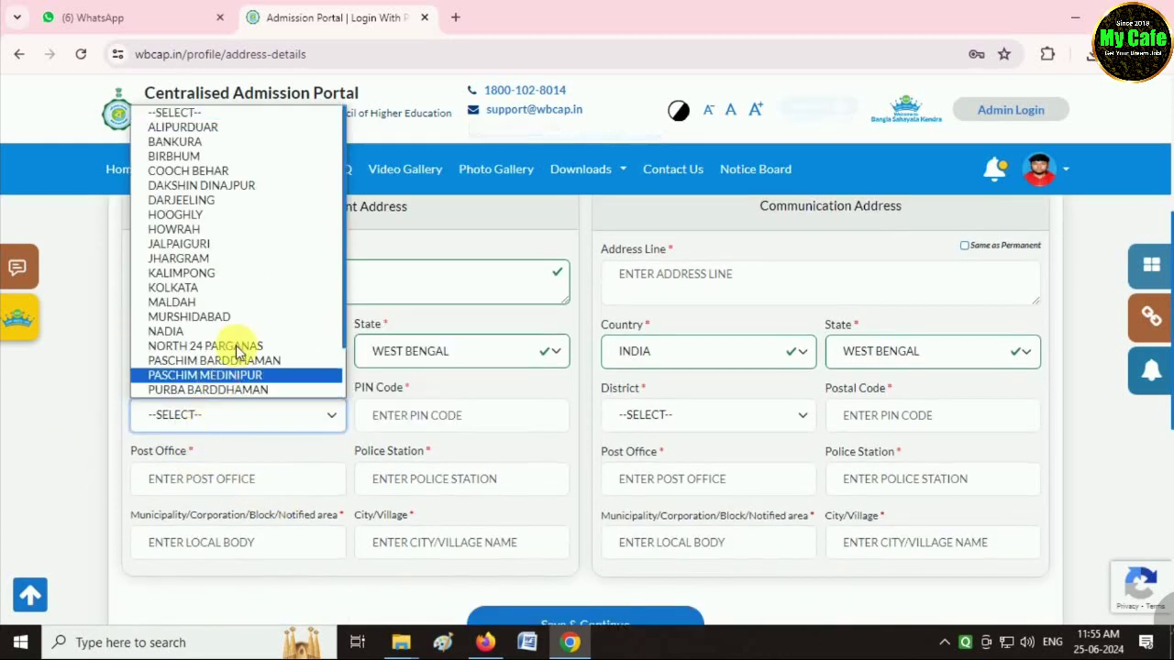
click(227, 186)
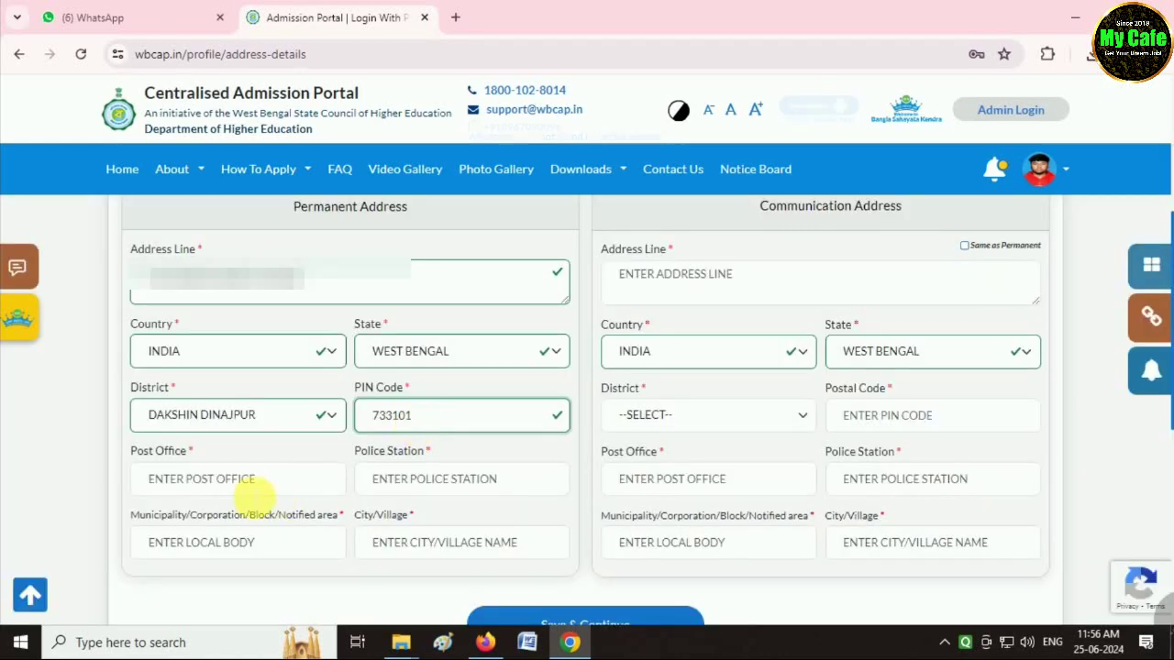
click(237, 485)
text(balurghat)
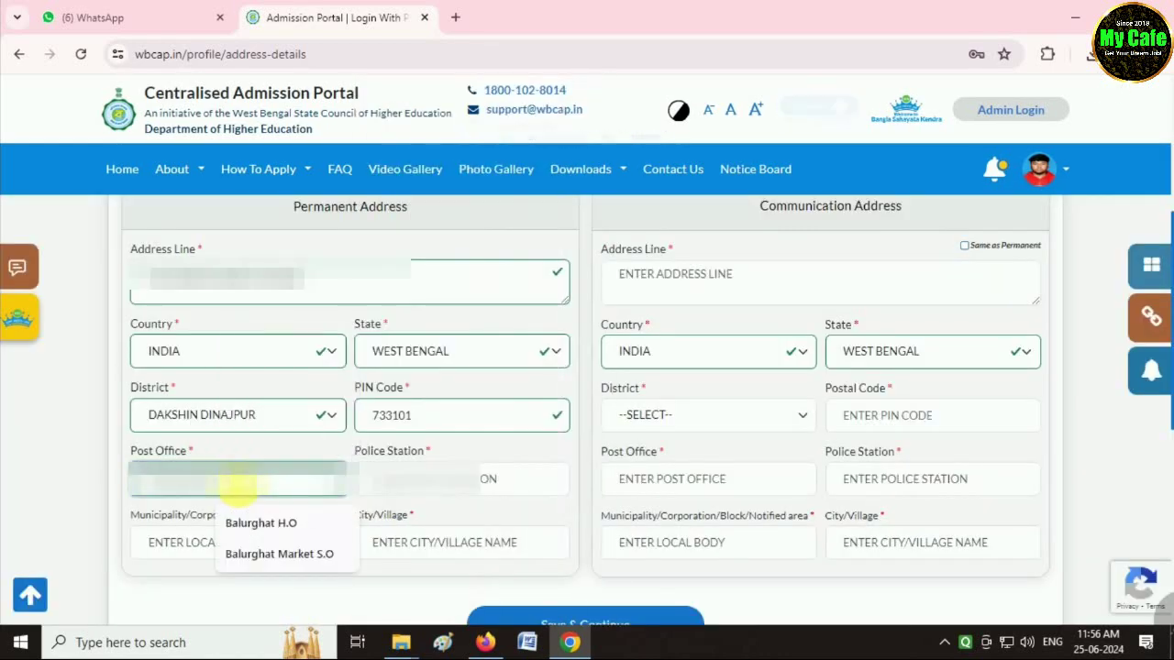
key(Return)
Enter balurghat as both the municipality/local body and the city/village.
scroll(229, 482, down, 1)
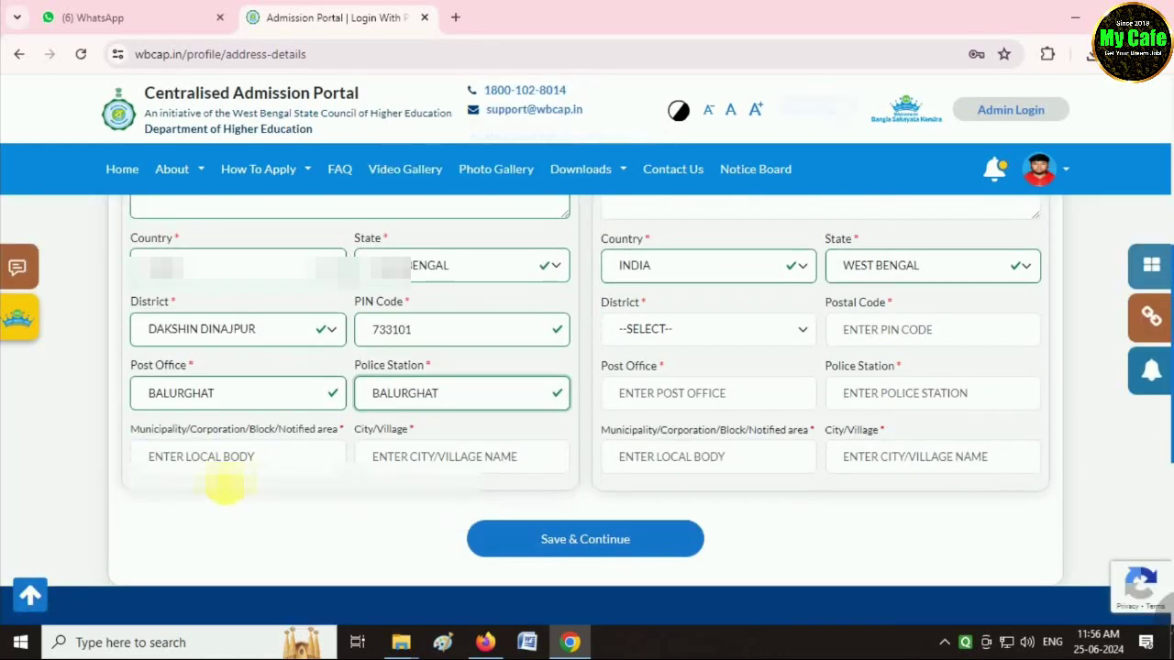
click(220, 463)
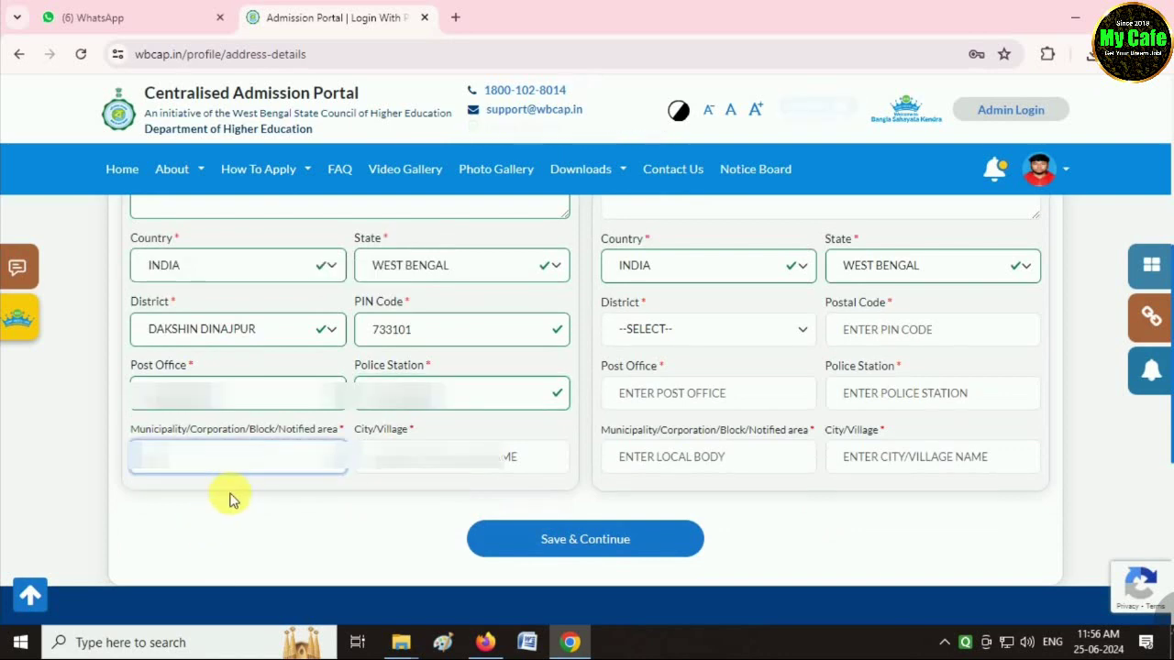
text(balurghat)
key(Tab)
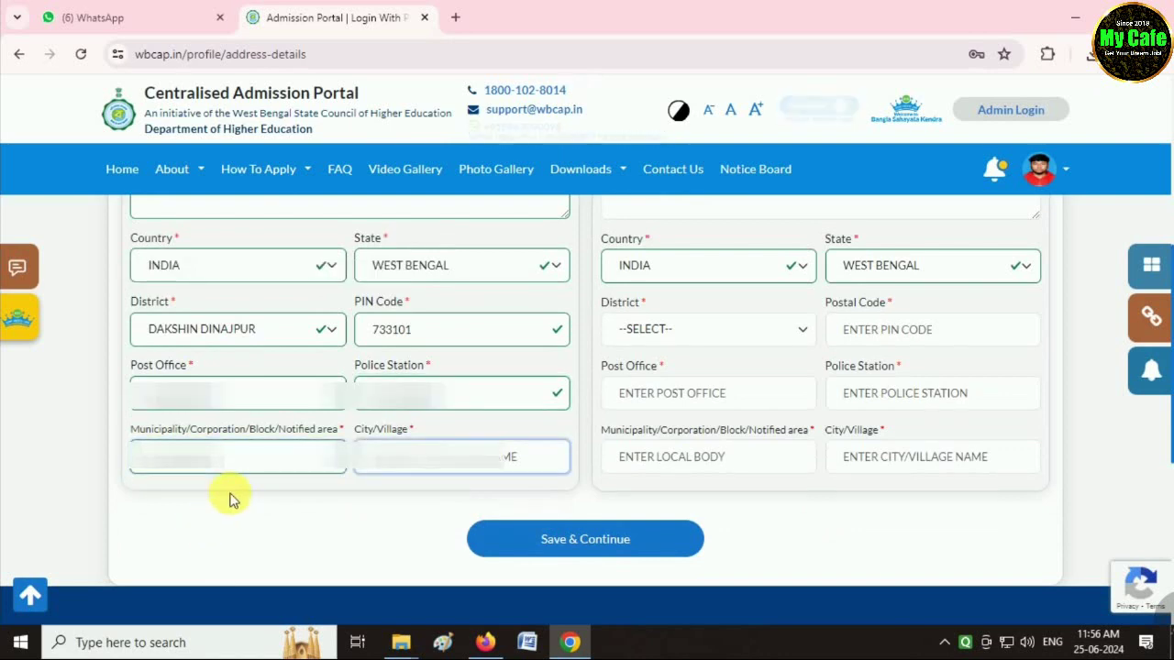
text(balurghat)
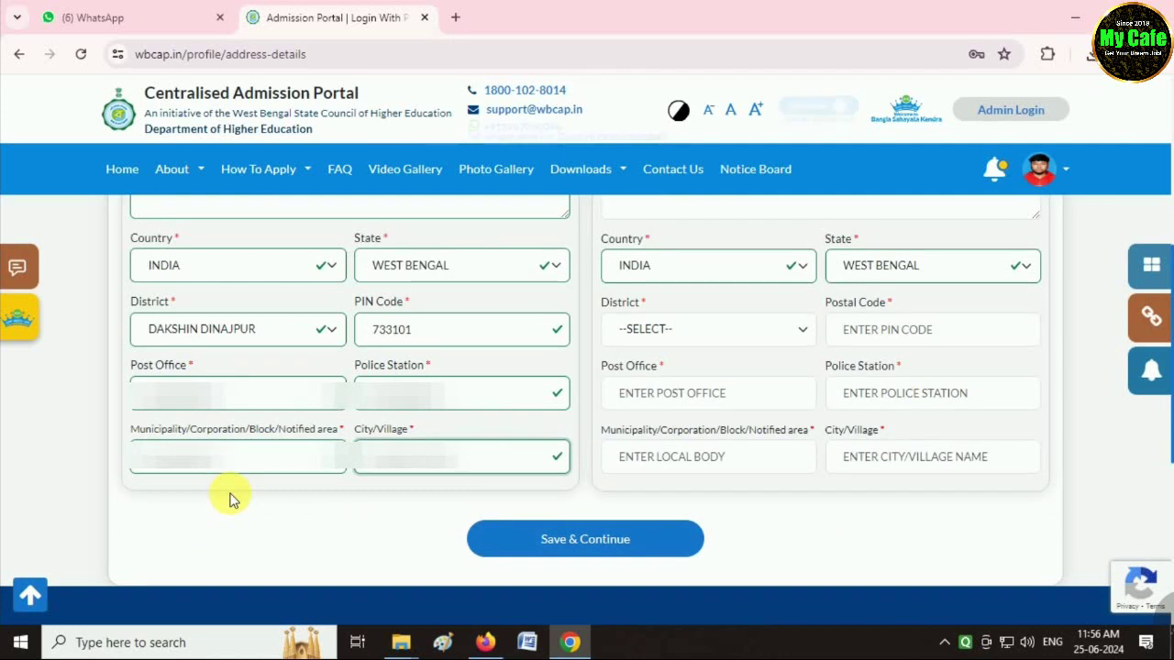
scroll(687, 446, up, 2)
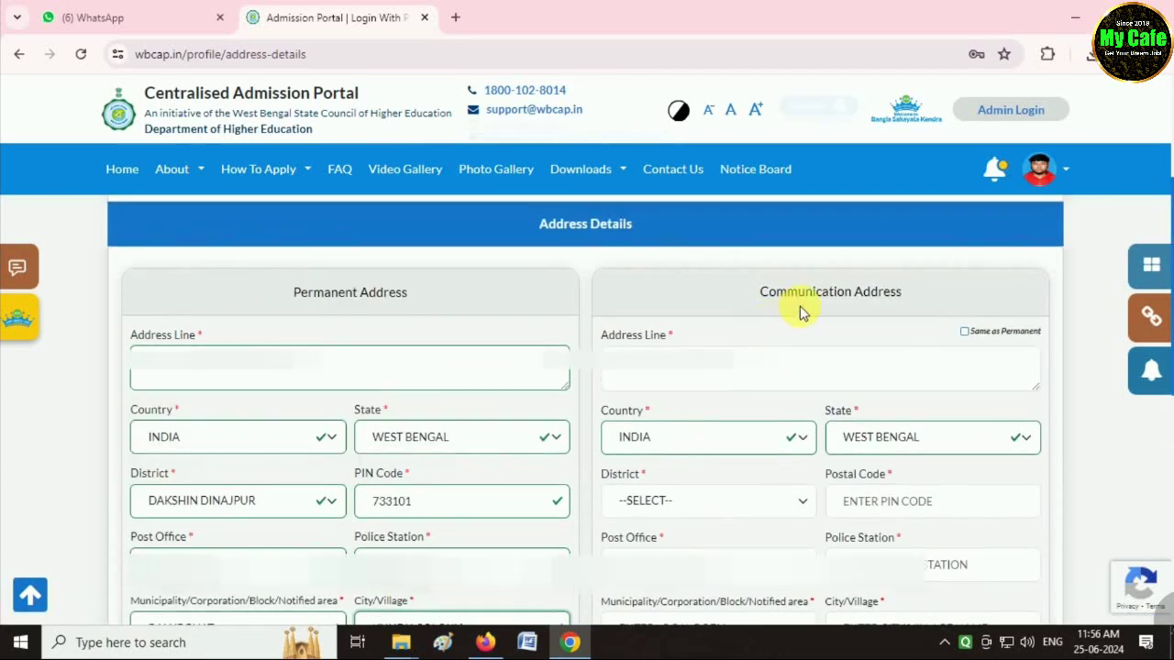
Copy the permanent address to communication address, decline Chrome's save prompt, and confirm saving.
click(964, 331)
scroll(703, 524, down, 5)
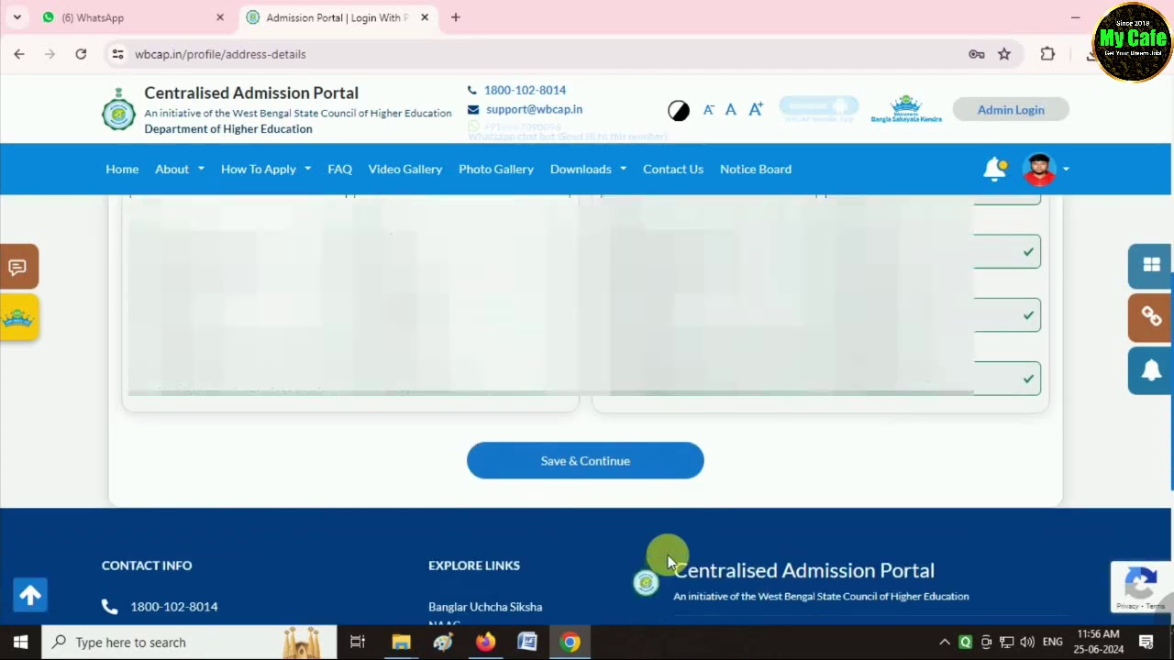
click(603, 453)
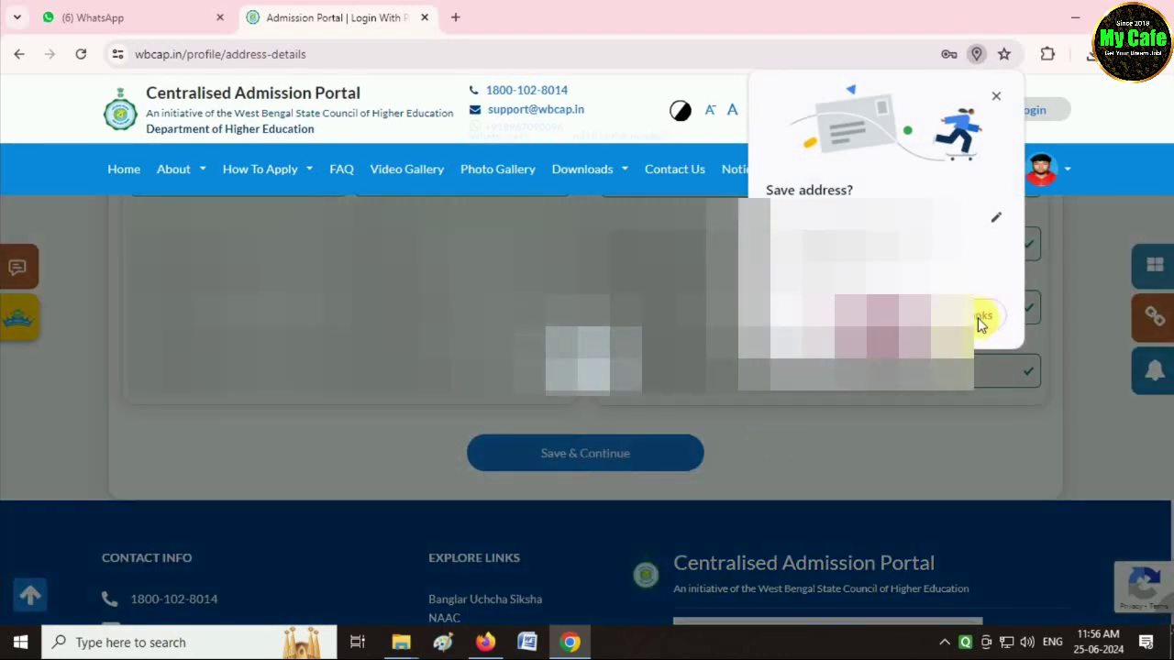
click(978, 315)
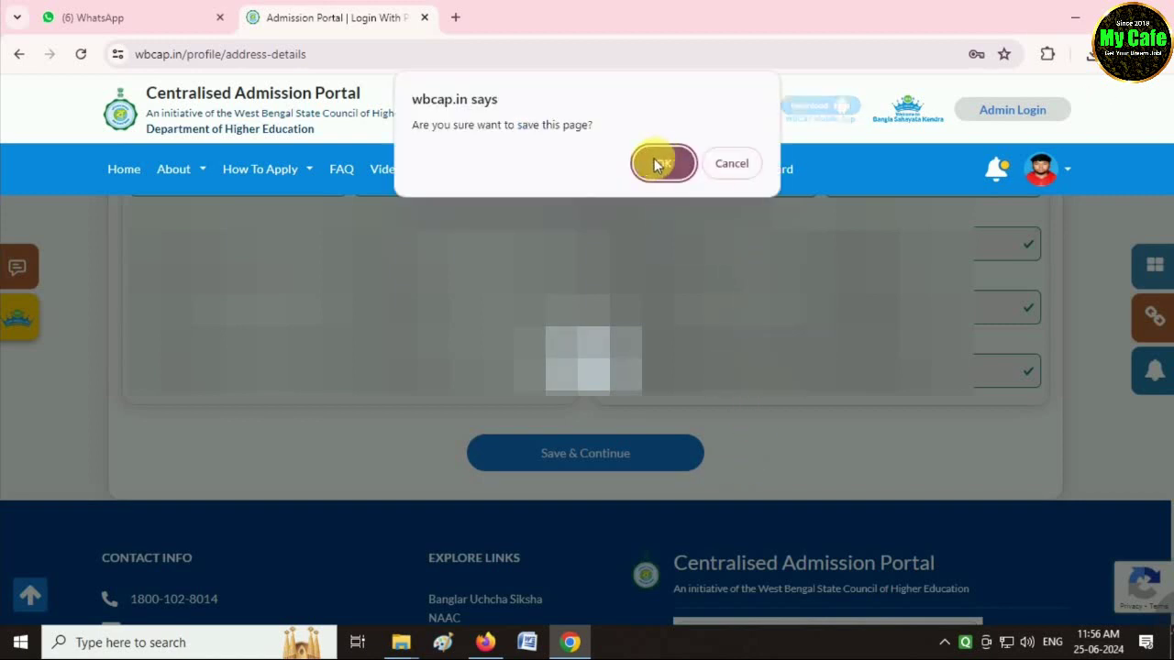
click(652, 162)
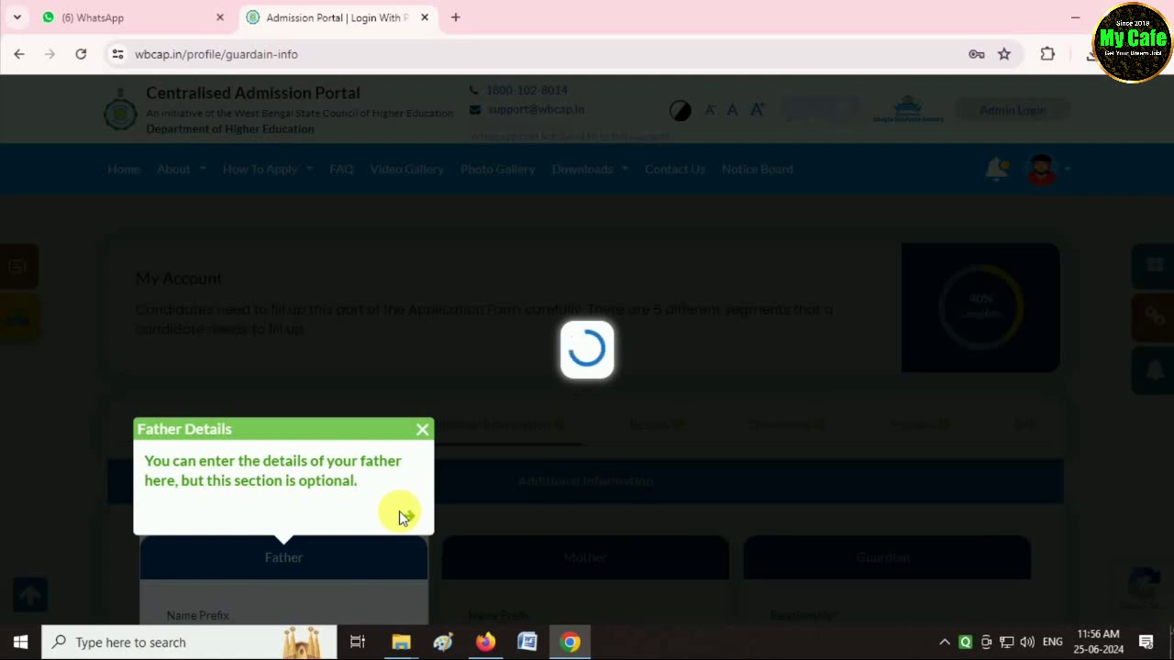
Set the father's name prefix to MR. and enter his first and last name.
click(421, 432)
scroll(619, 512, down, 3)
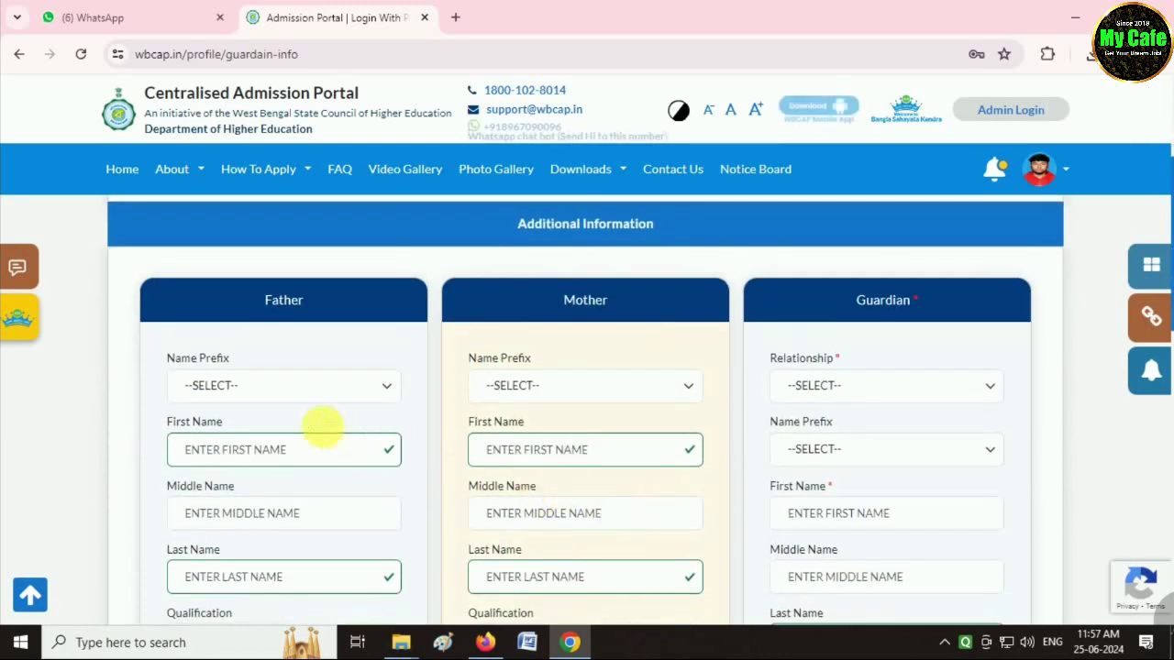
click(248, 389)
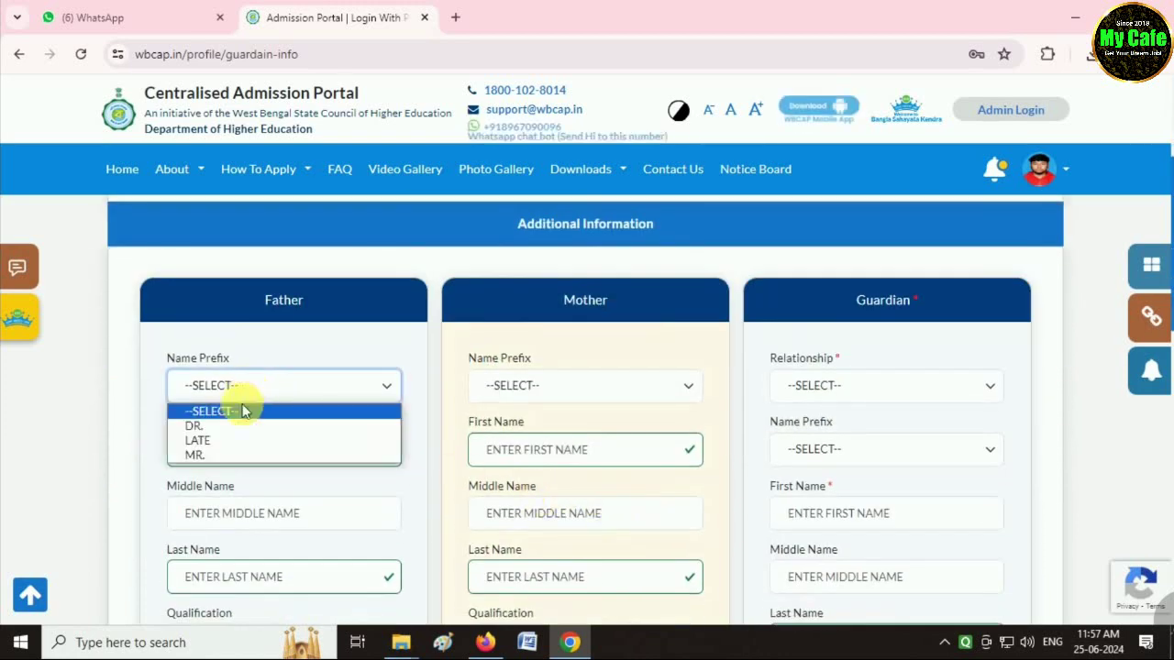
click(209, 458)
click(344, 458)
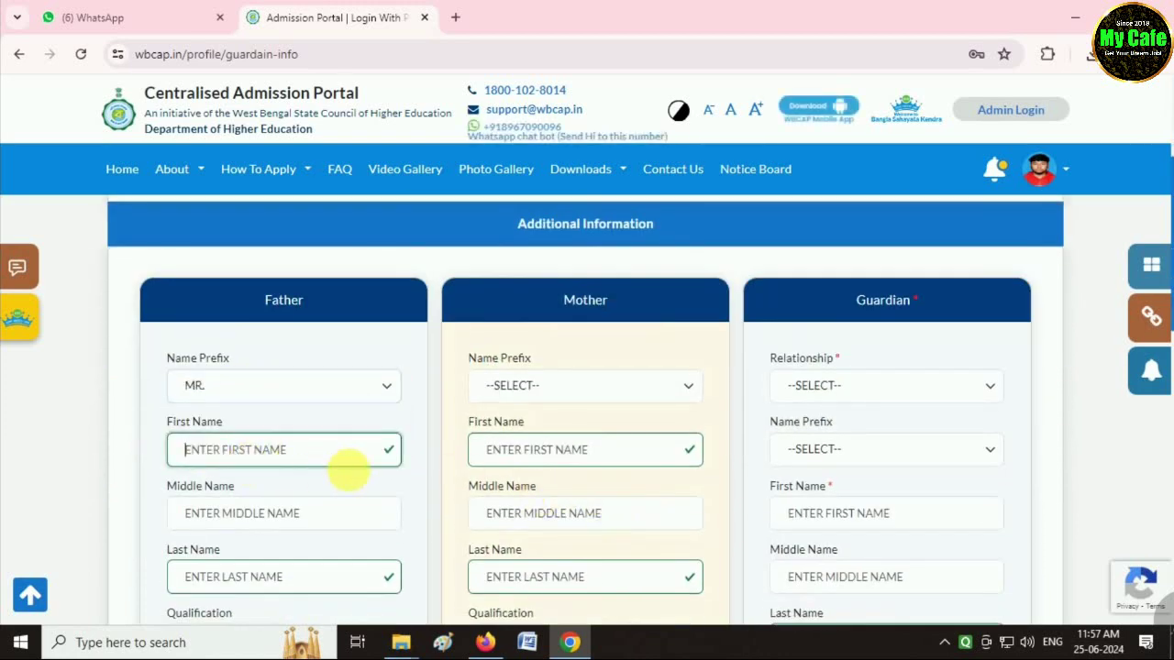
key(ctrl+a)
key(BackSpace)
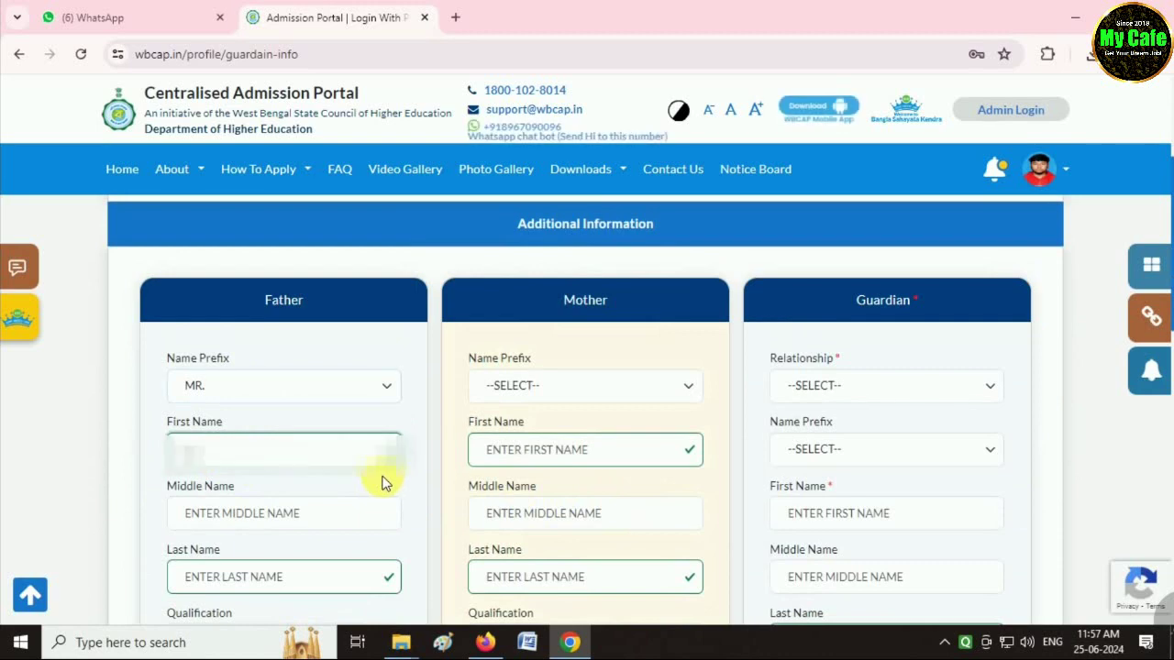
text(SK)
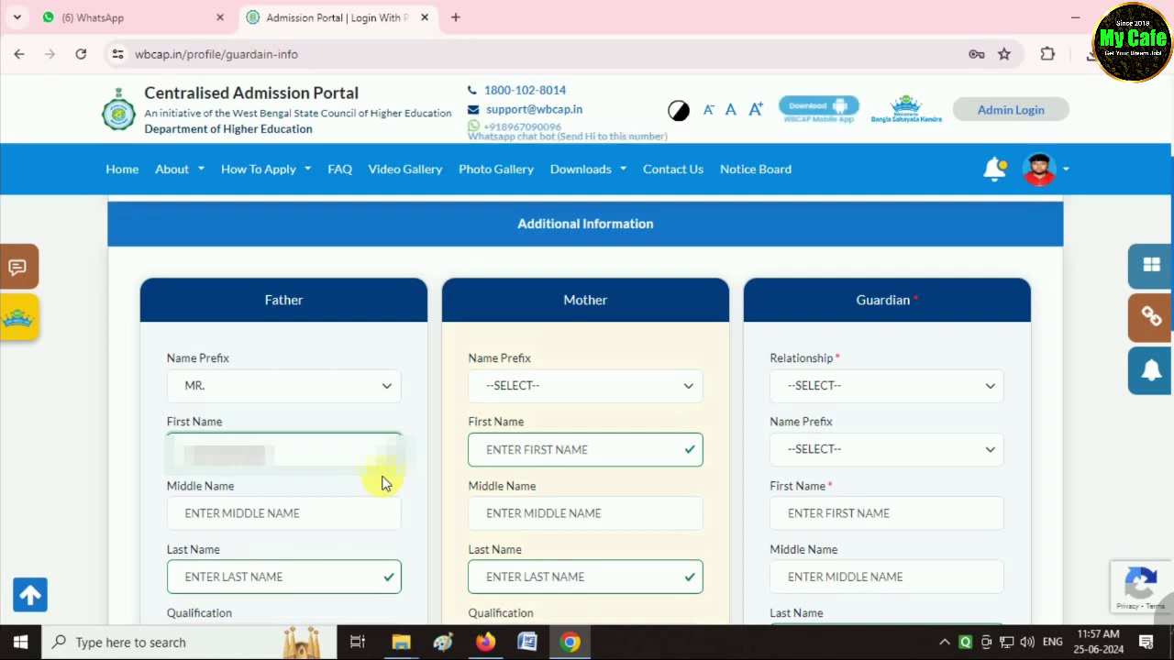
key(Tab)
key(Tab)
key(ctrl+v)
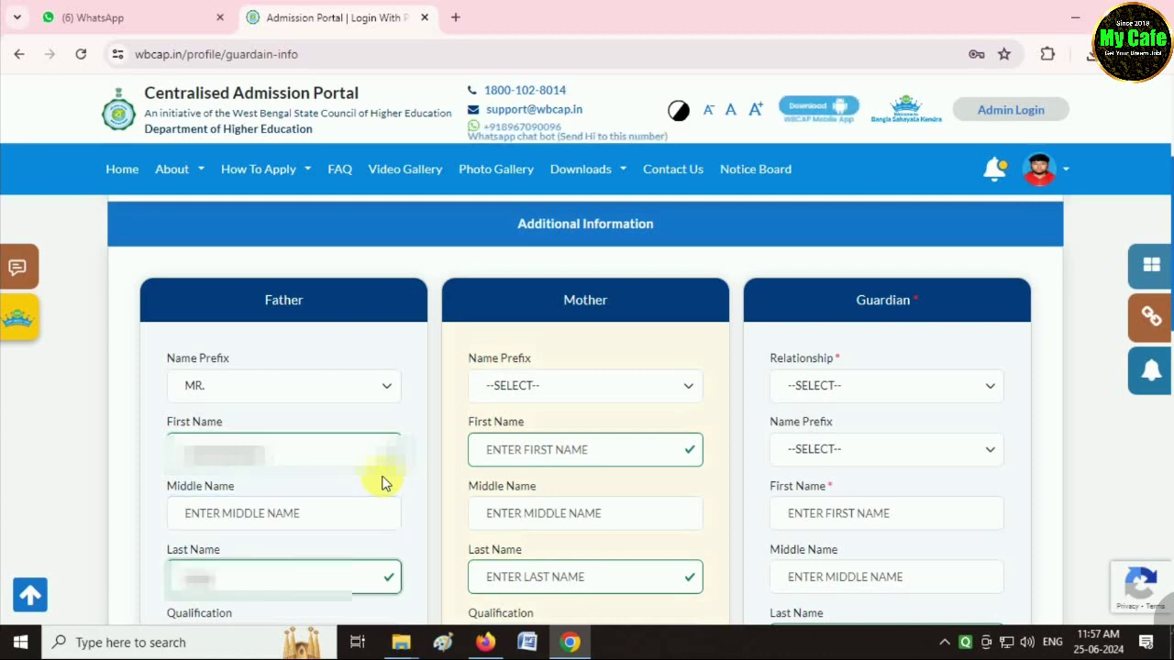
Set the father's qualification to GRADUATE and his occupation to BUSINESS.
scroll(449, 437, down, 2)
scroll(437, 434, down, 2)
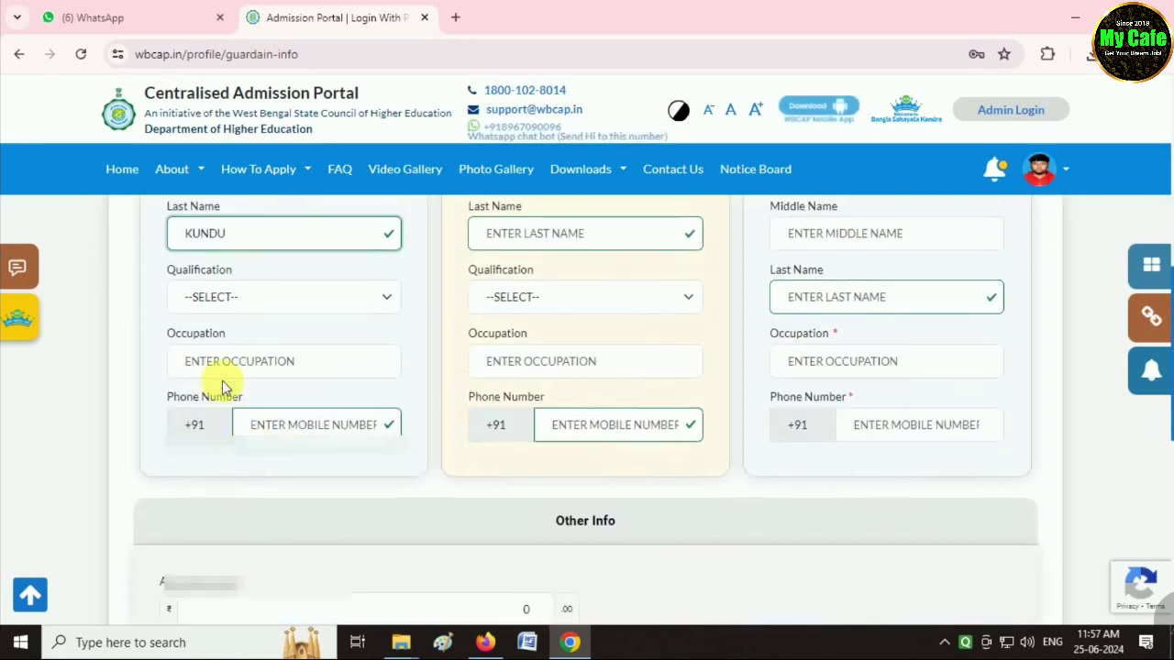
click(223, 296)
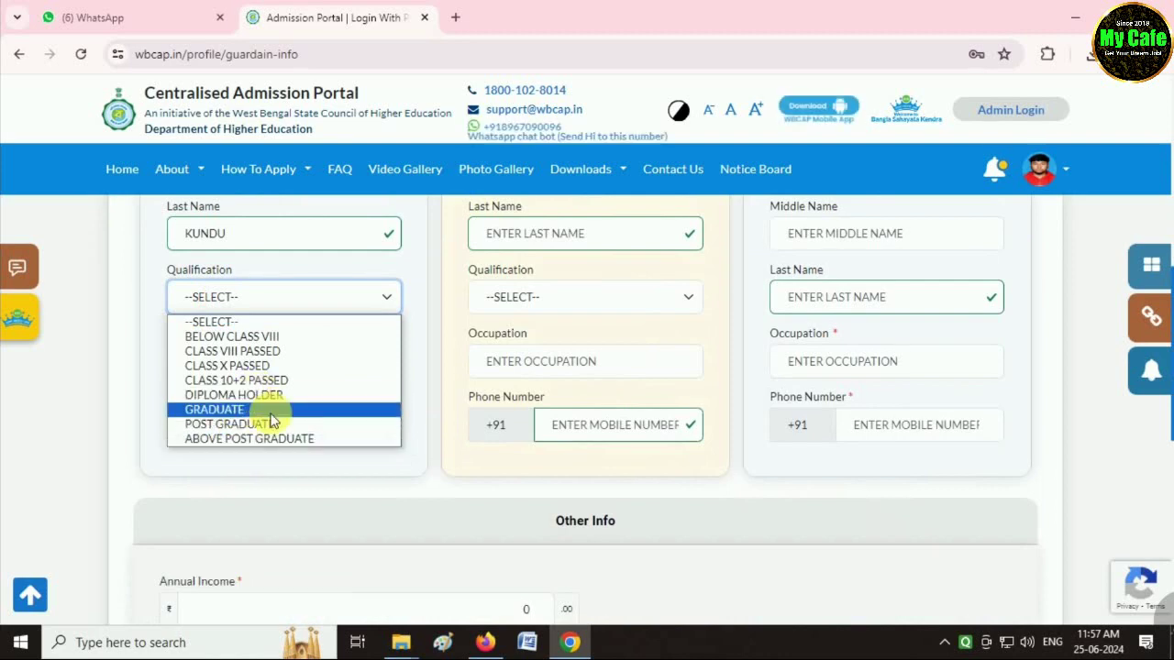
scroll(1162, 422, up, 1)
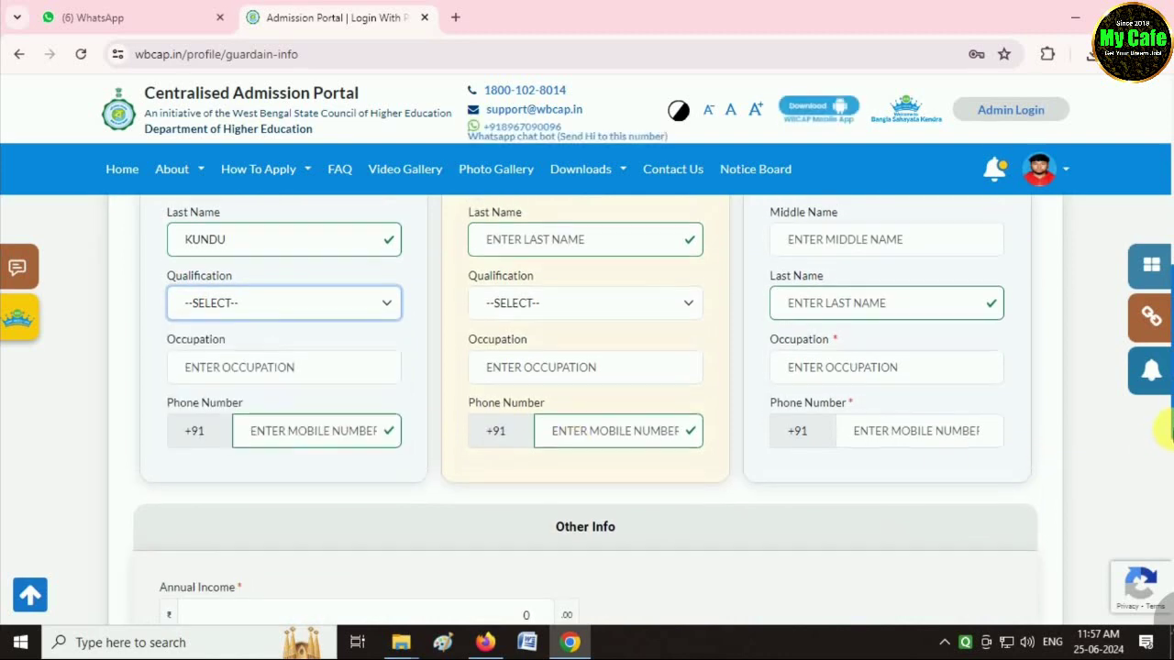
scroll(1165, 408, up, 1)
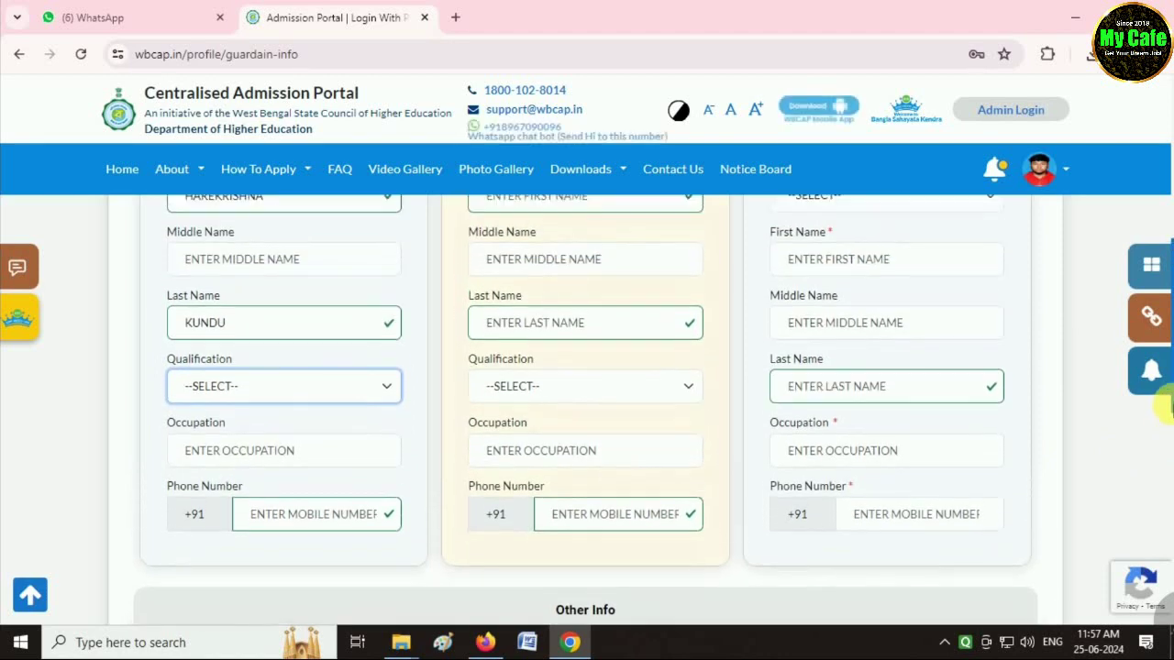
scroll(1166, 404, up, 1)
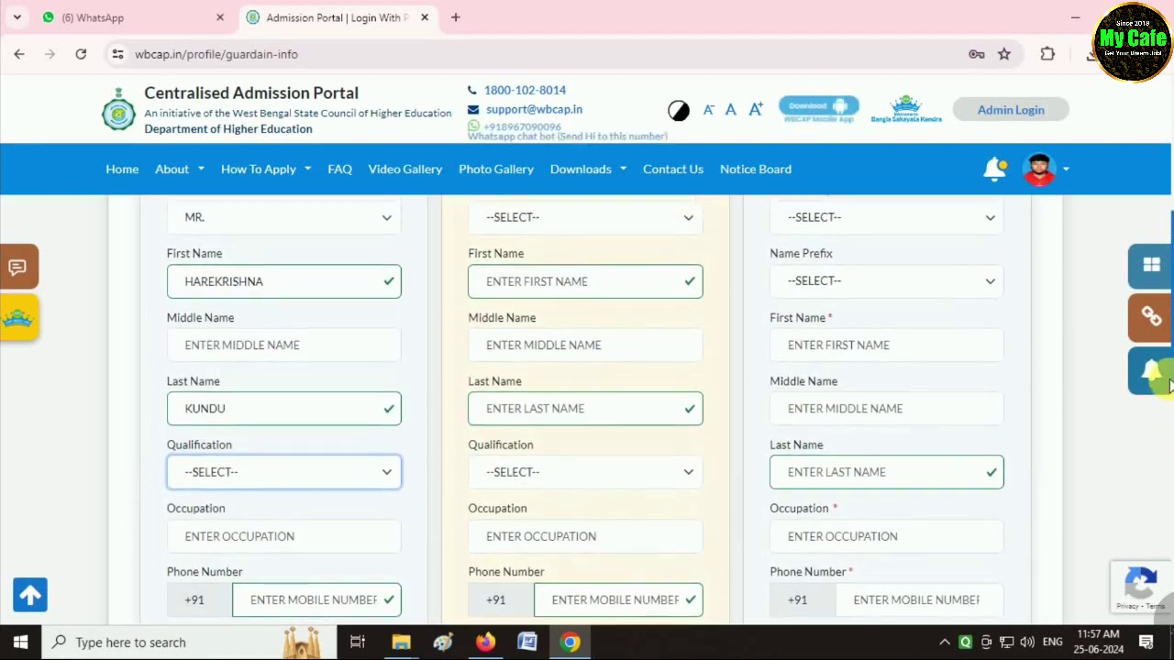
scroll(1169, 413, down, 2)
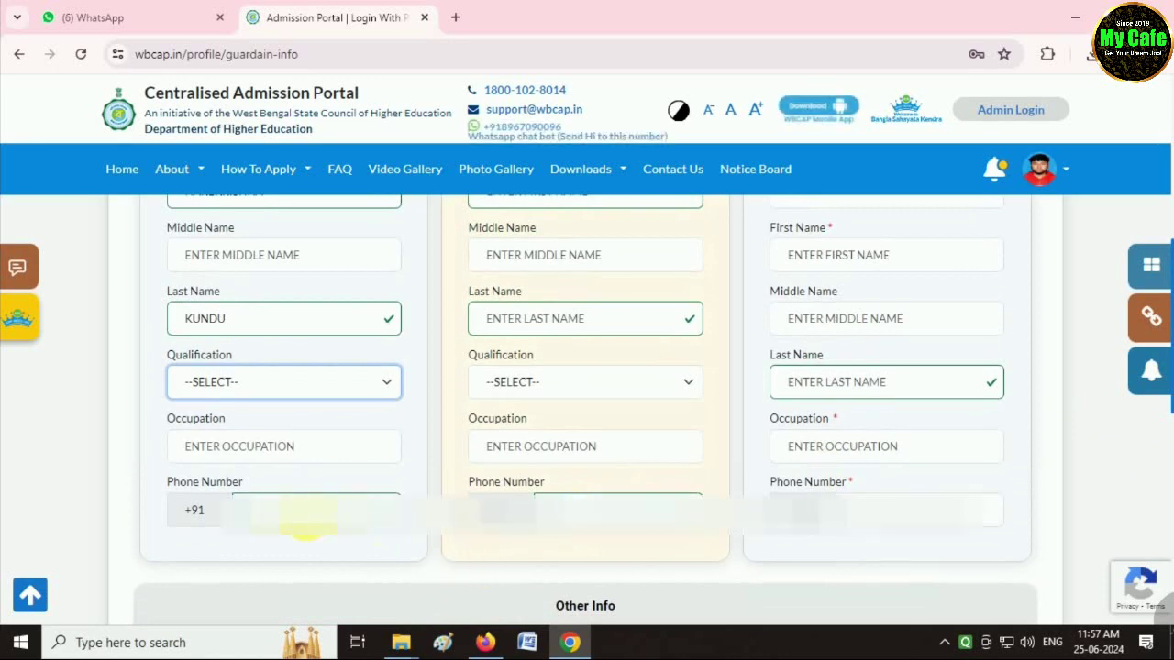
click(230, 381)
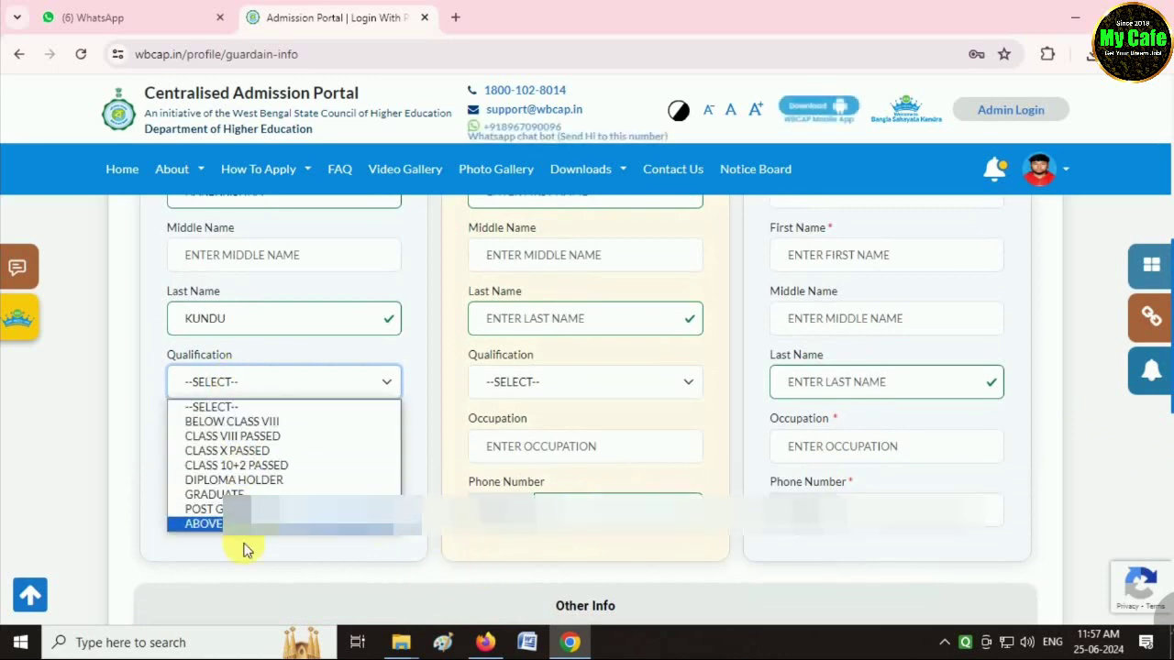
click(211, 495)
click(223, 446)
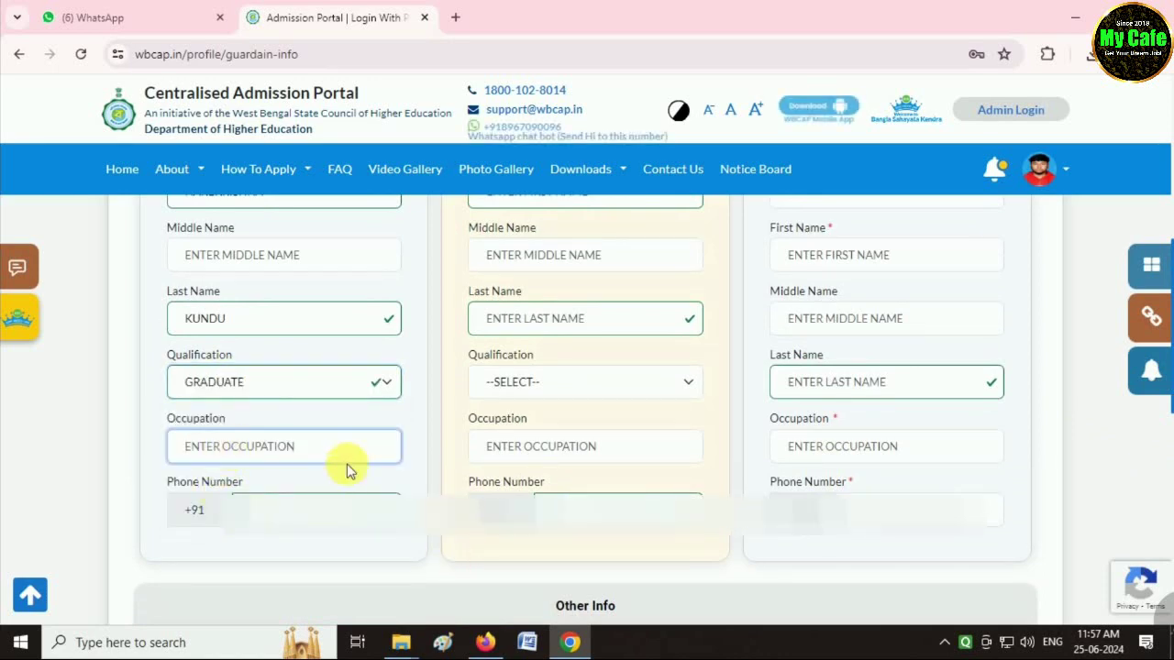
text(BUSINESS)
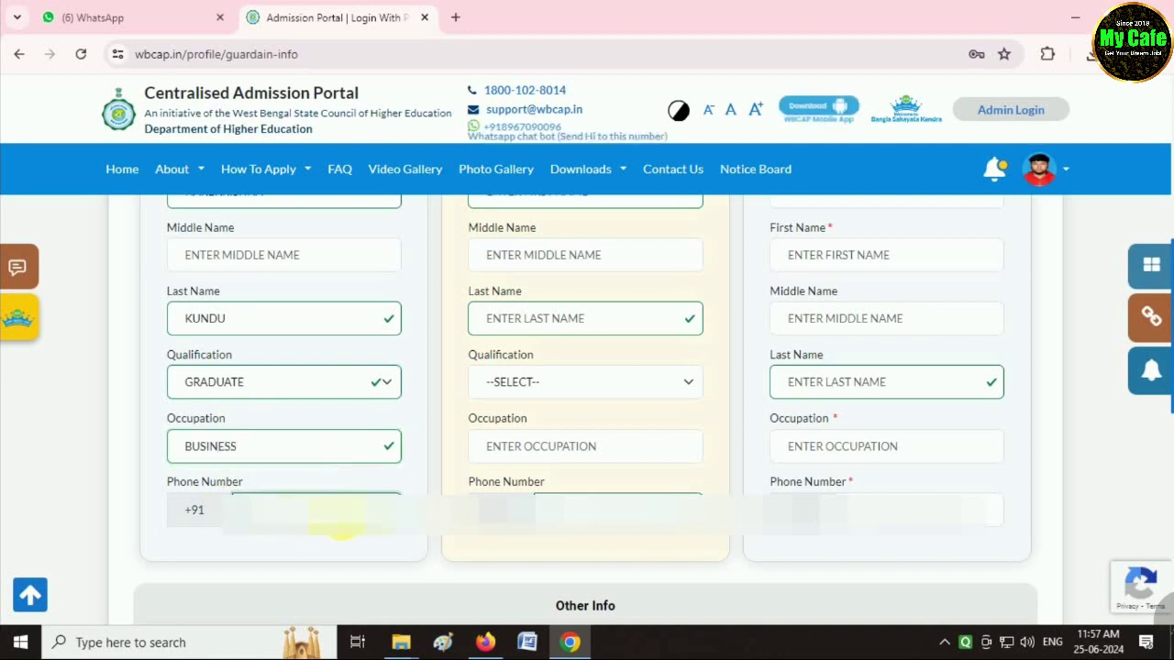
Set the mother's name prefix to MRS. and enter her surname.
scroll(341, 525, up, 2)
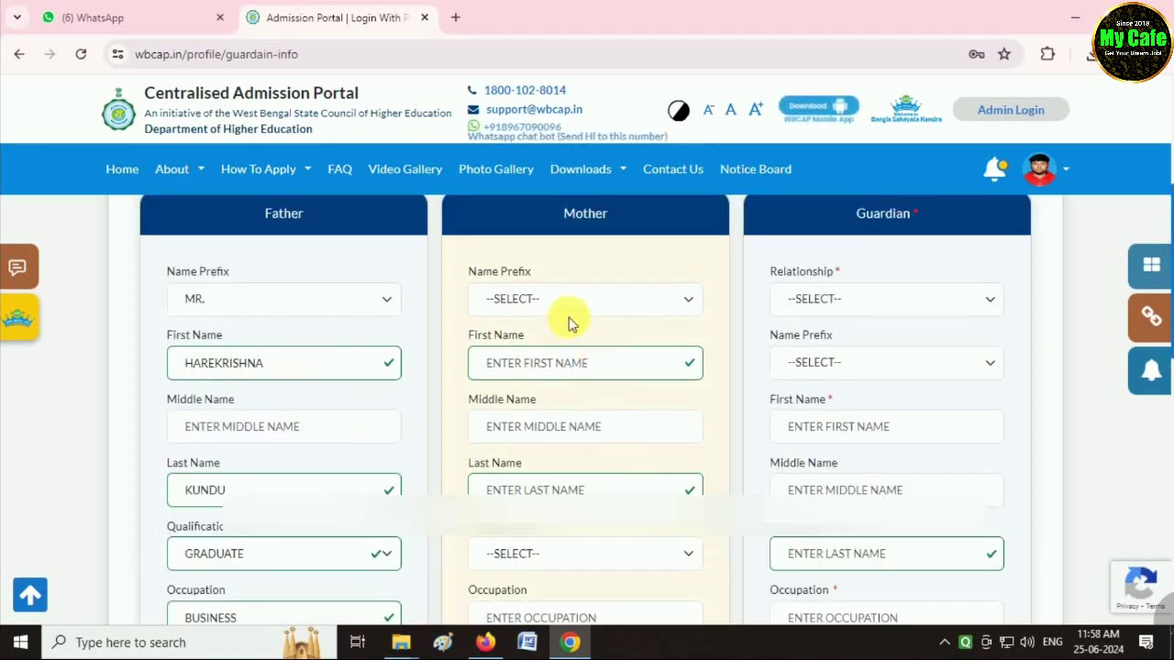
click(569, 303)
click(518, 370)
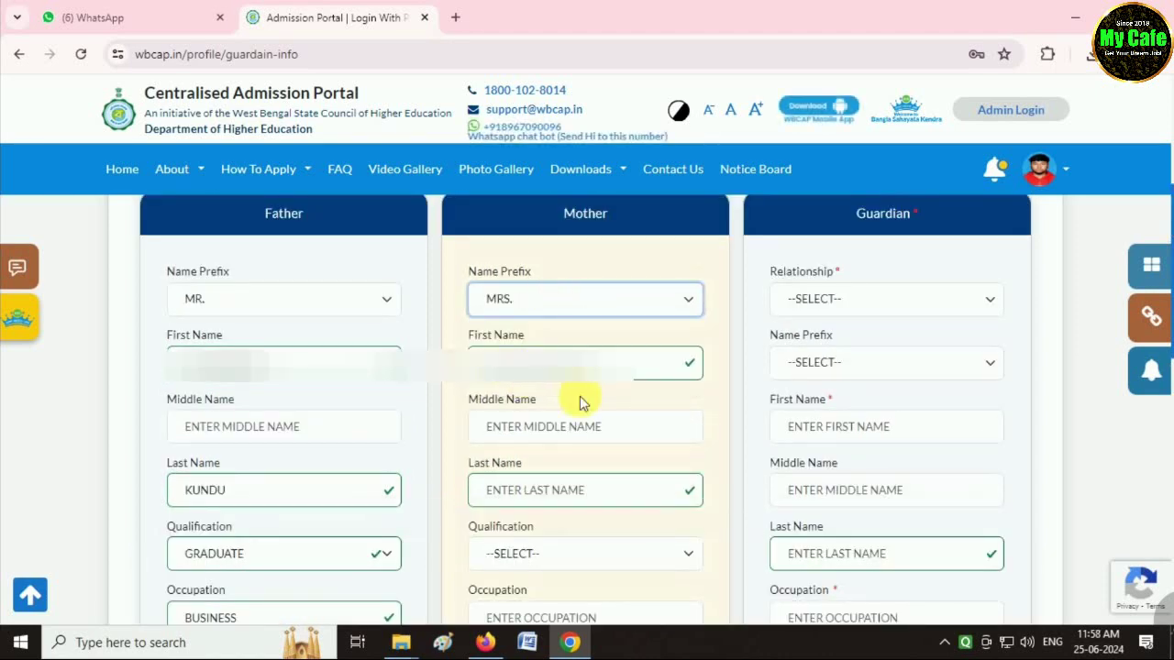
click(568, 367)
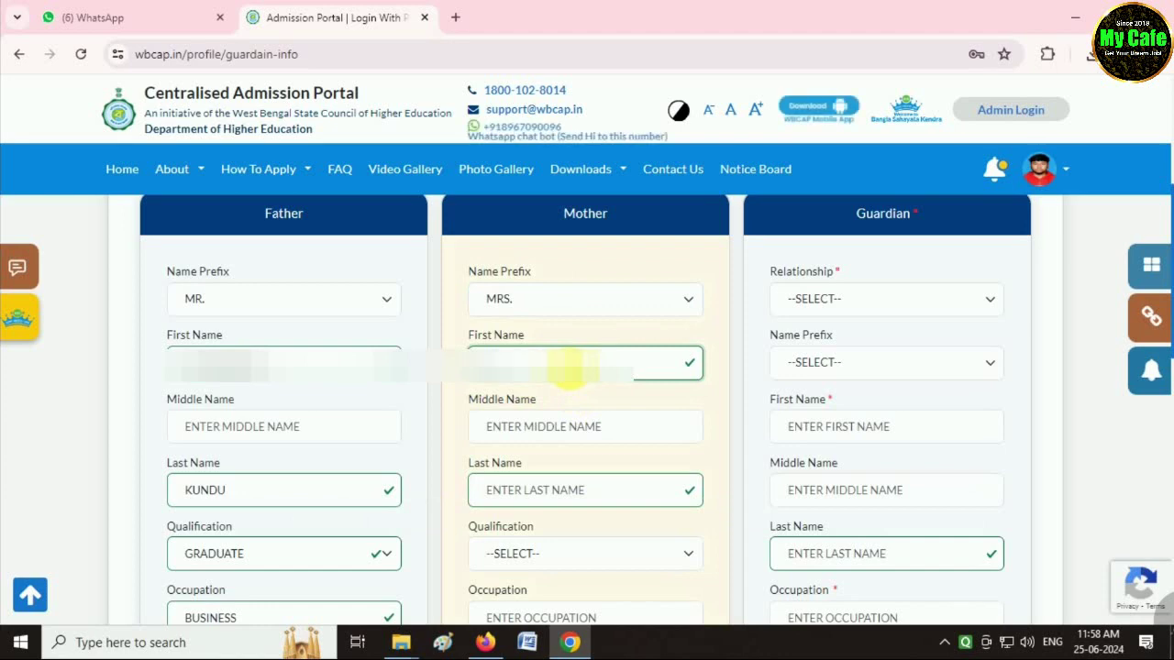
key(Tab)
key(Tab)
text(KUDNU)
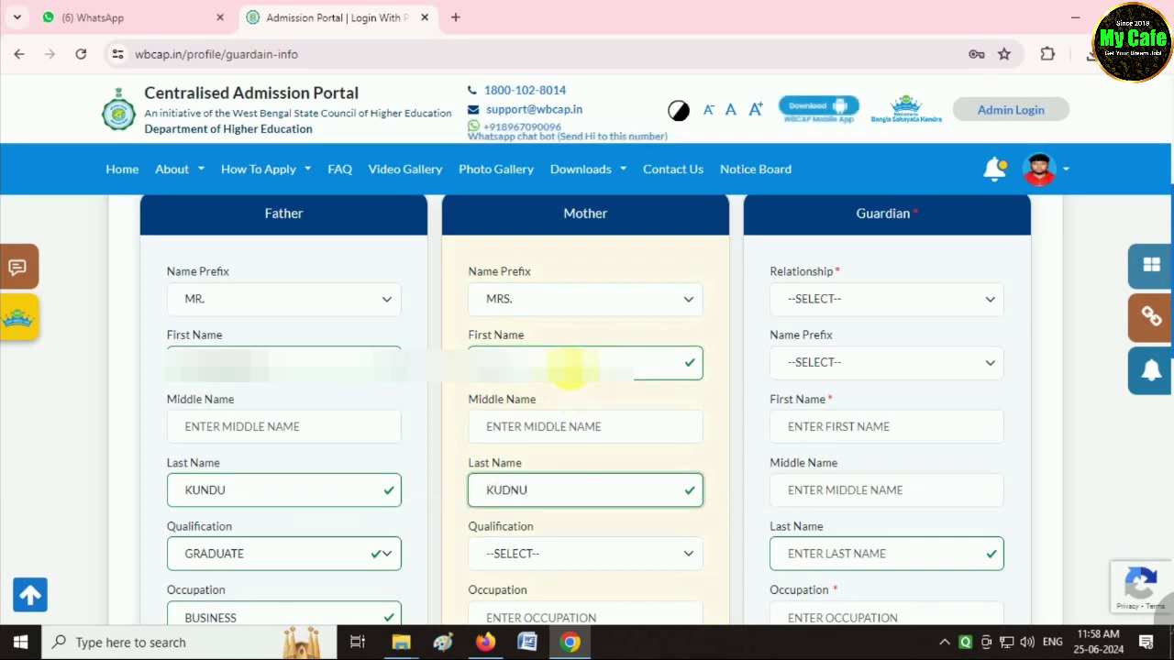
key(BackSpace)
key(BackSpace)
key(BackSpace)
text(NDU)
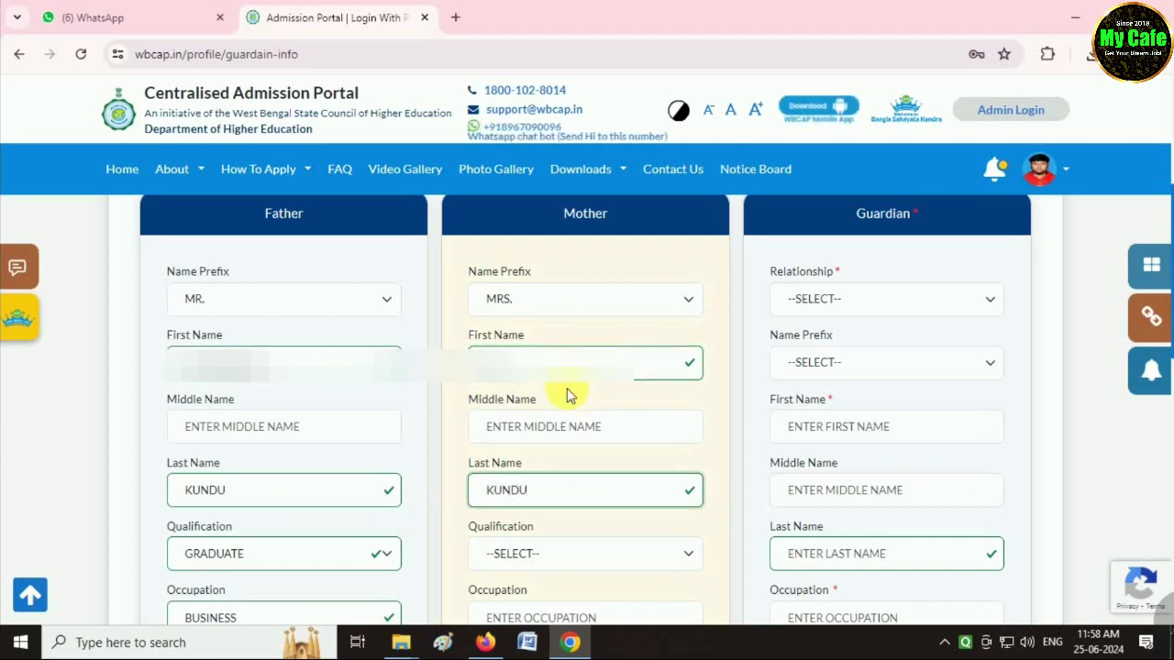
Give the mother qualification GRADUATE and occupation HOUSE WIFE, and enter her phone number.
scroll(554, 408, down, 2)
click(541, 381)
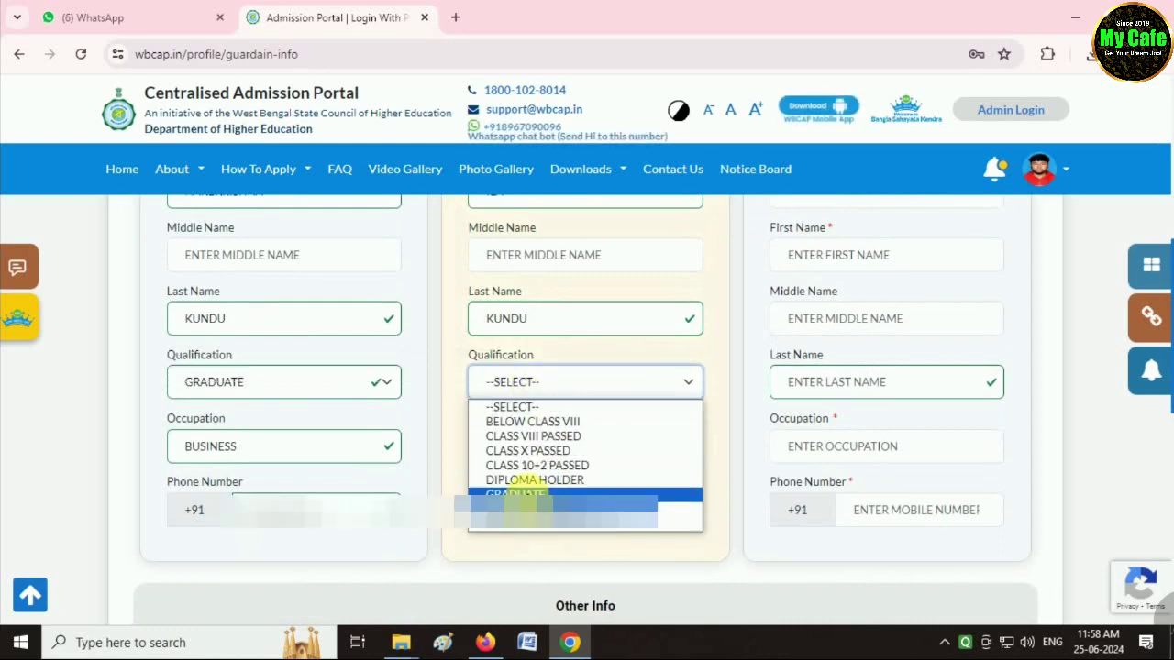
click(527, 494)
click(541, 445)
text(HOUSE WIFE)
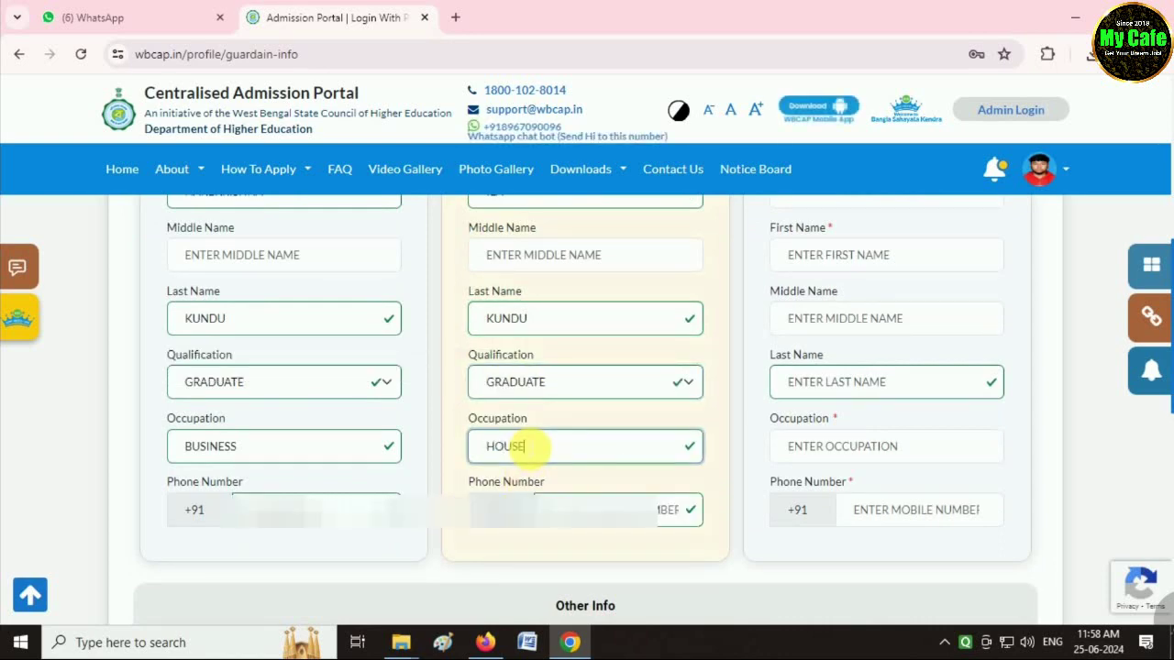
click(591, 511)
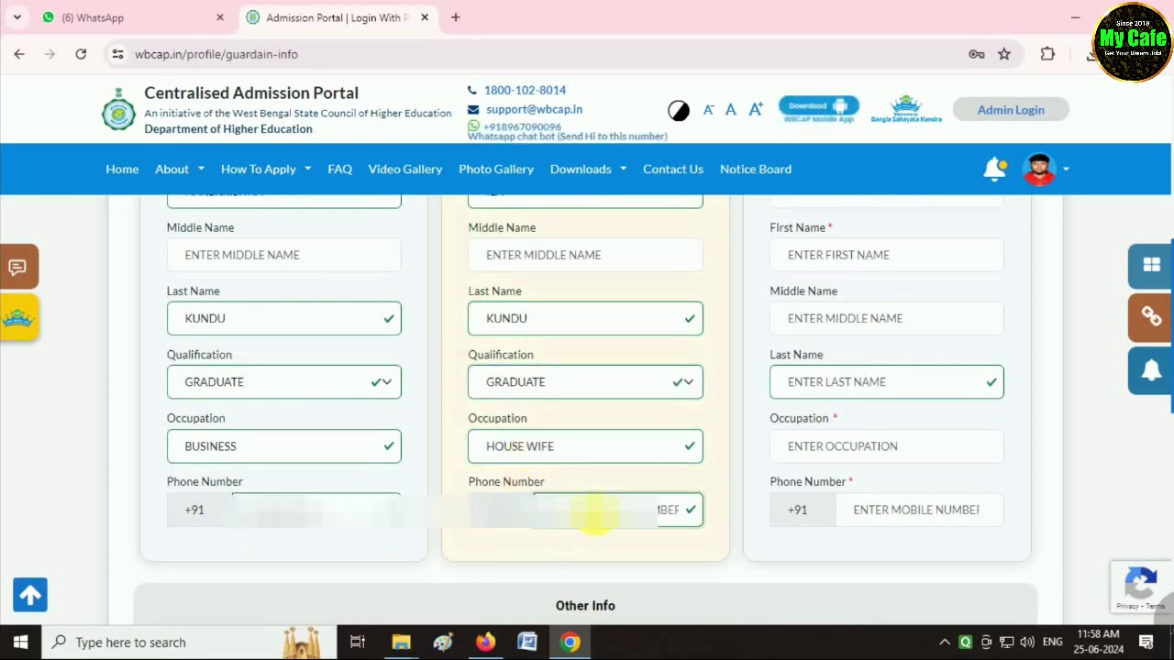
text(9)
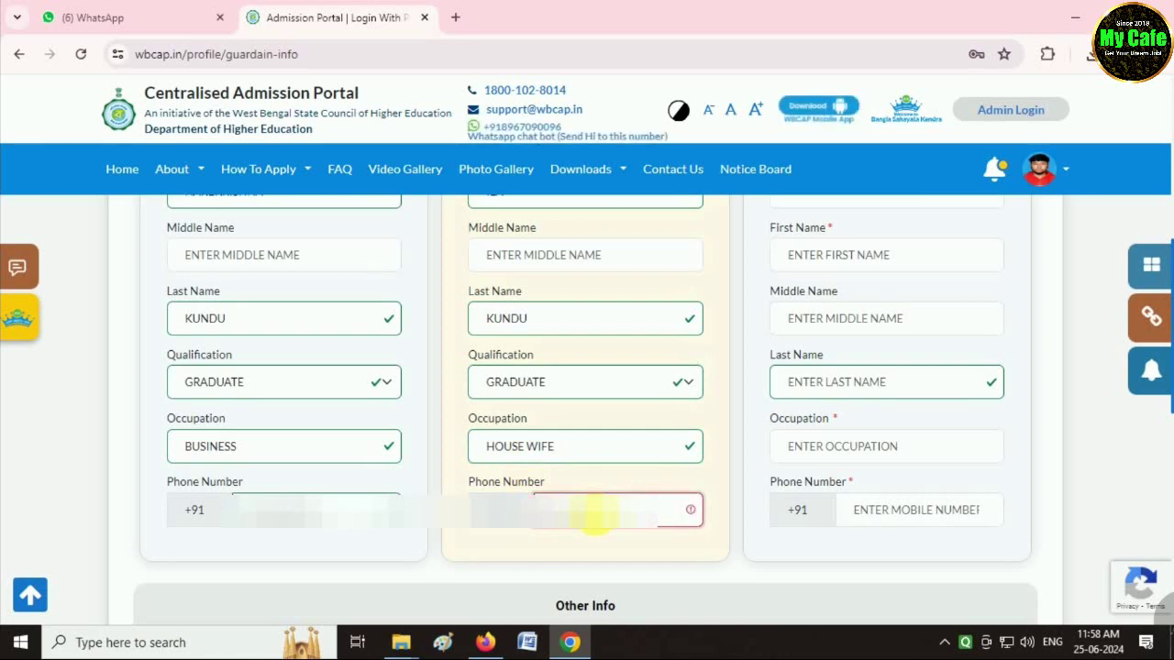
text(0)
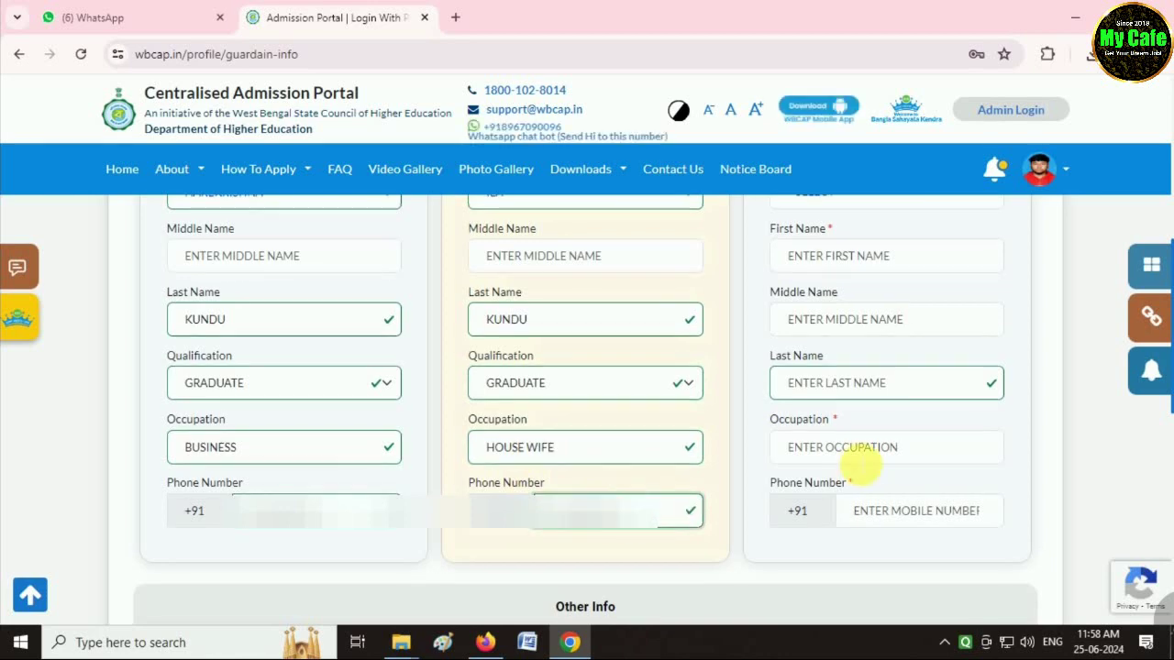
Set the guardian relationship to FATHER.
scroll(856, 449, up, 3)
click(834, 301)
click(820, 341)
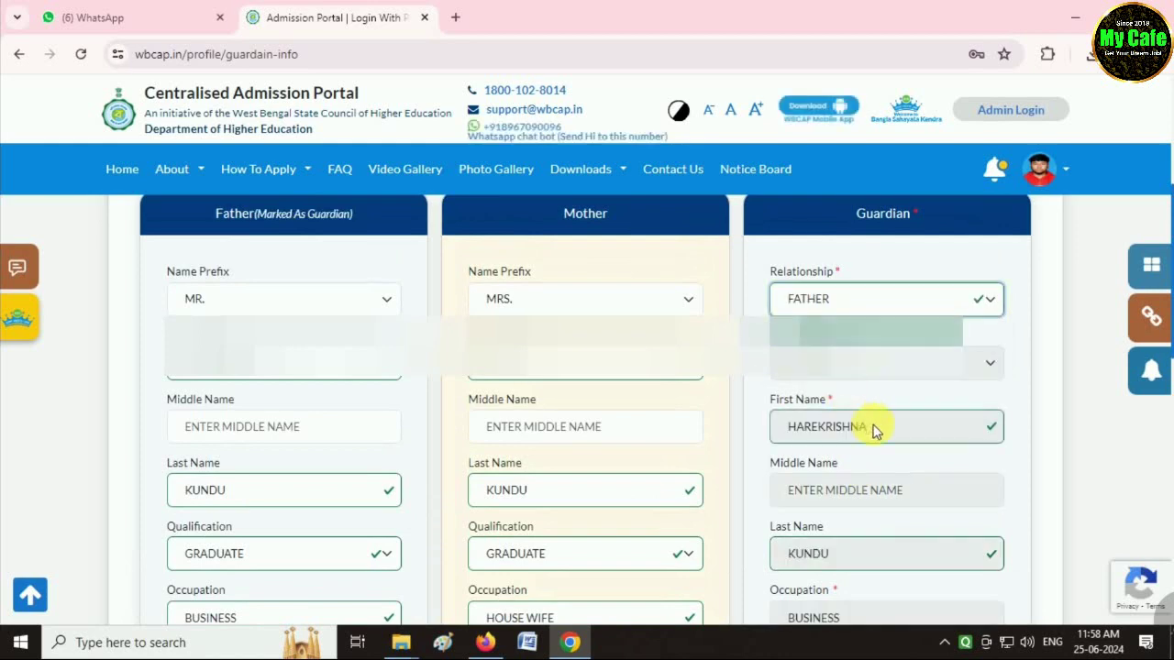
scroll(880, 458, down, 2)
scroll(743, 517, down, 3)
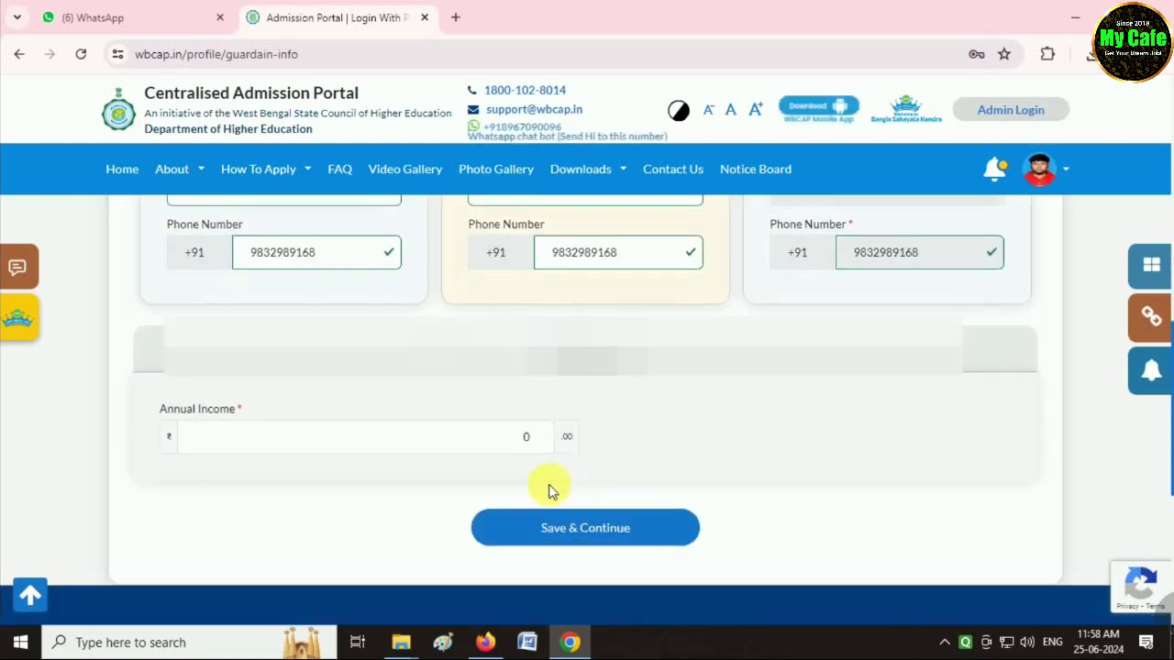
Replace the annual income with 60000 and save the guardian details.
click(239, 449)
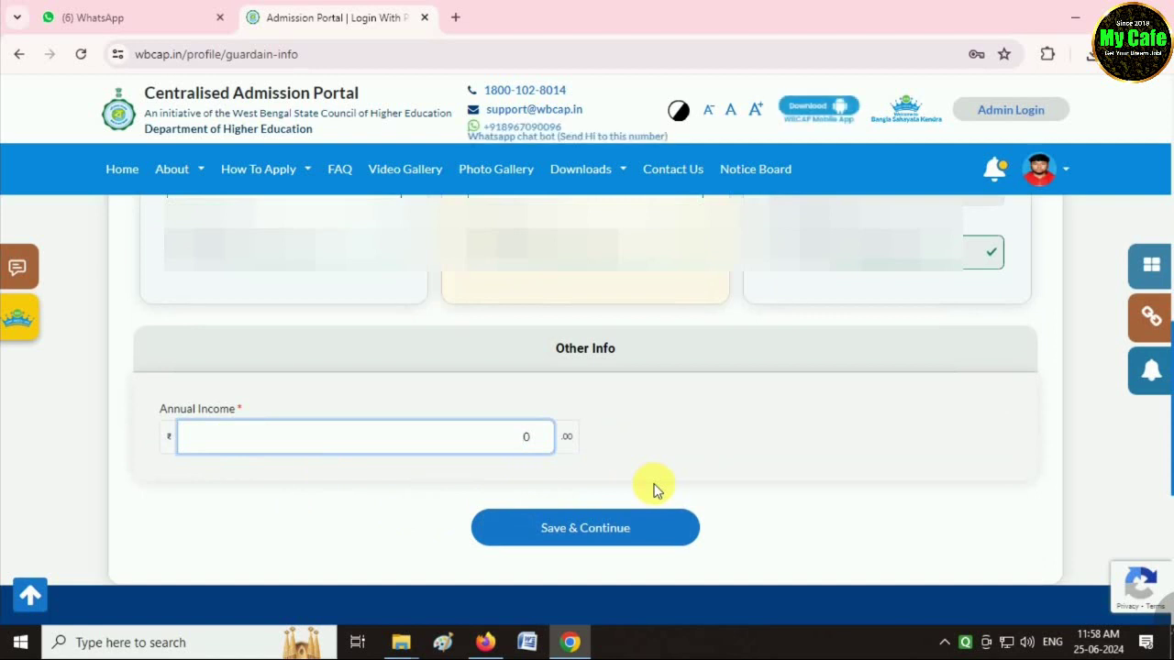
key(BackSpace)
text(60000)
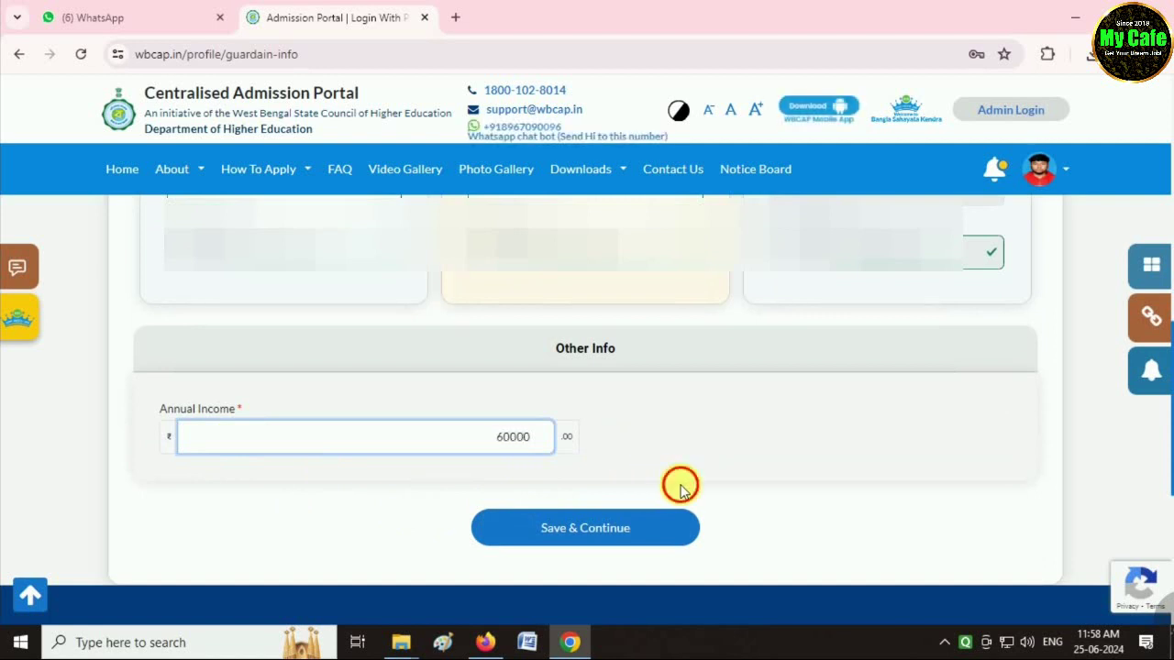
click(680, 489)
click(591, 538)
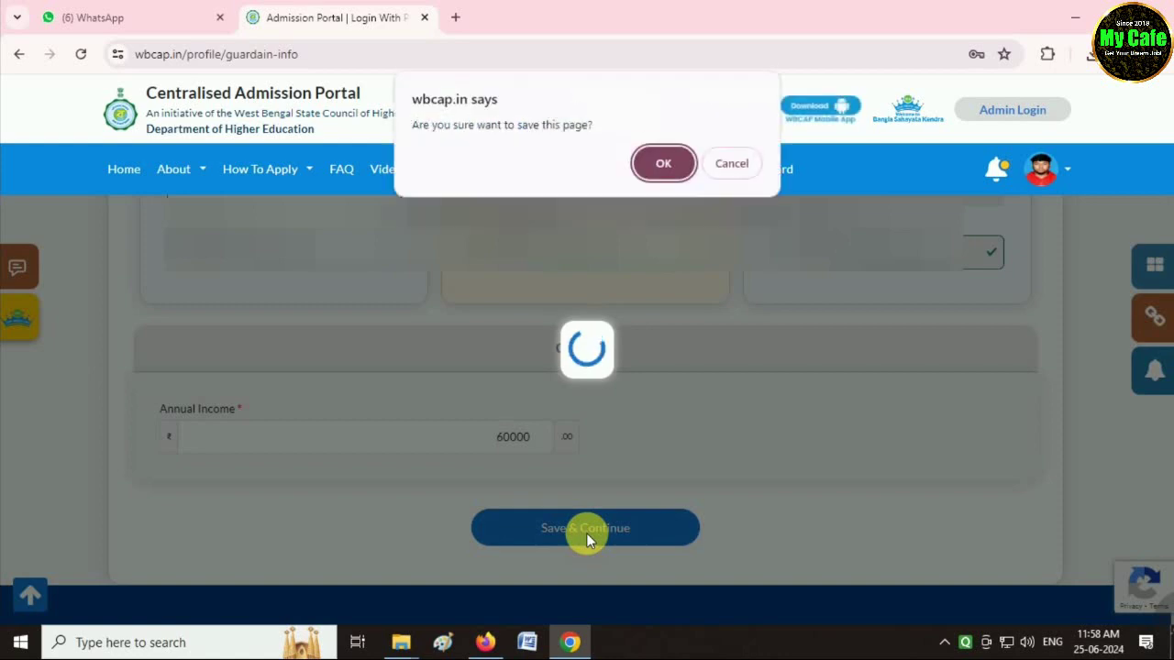
Confirm the 'wbcap.in says' save prompt to store the guardian page.
click(660, 162)
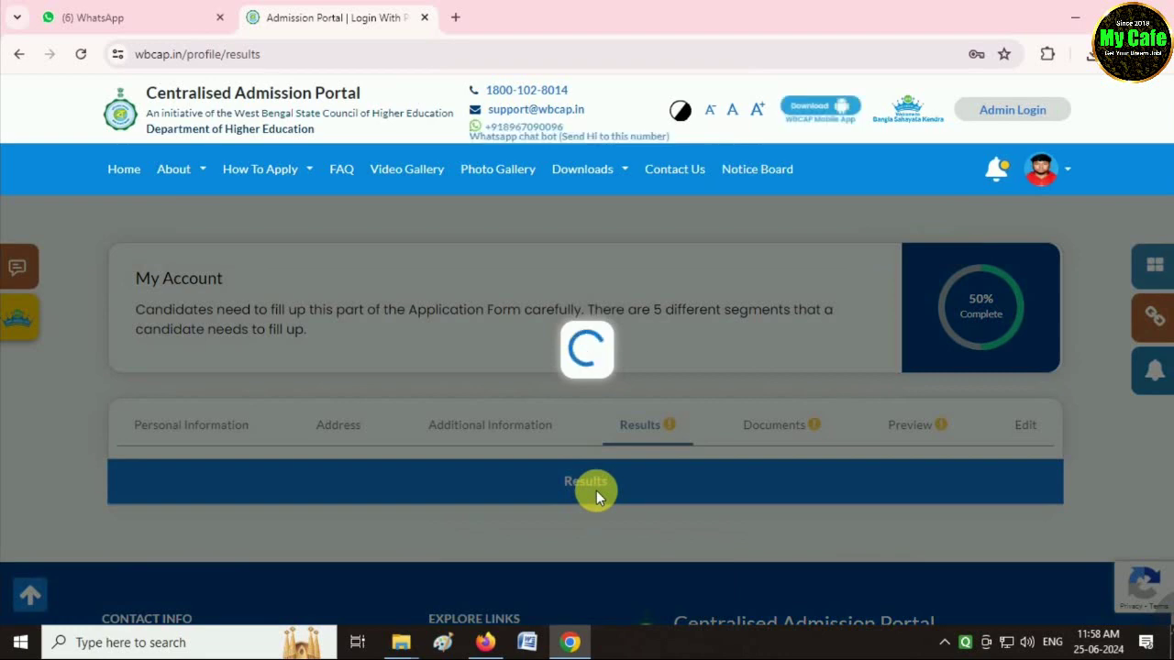
Set the 10+2 medium of instruction to BENGALI and the discipline/stream to ARTS.
scroll(641, 413, down, 5)
scroll(707, 376, up, 3)
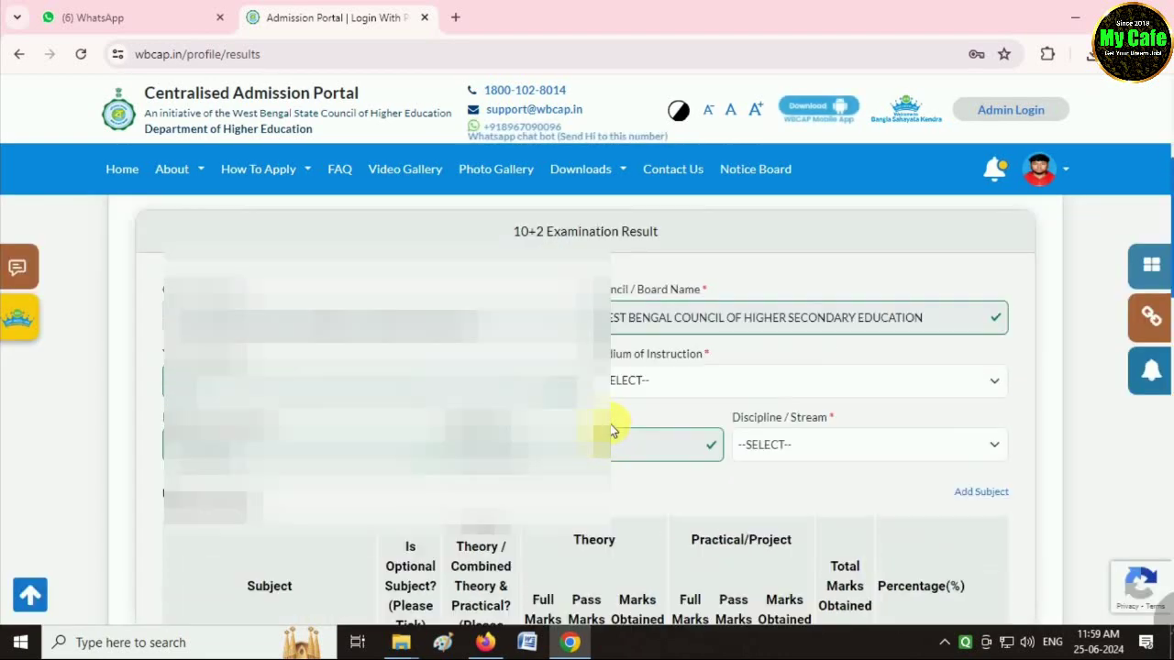
scroll(592, 468, down, 2)
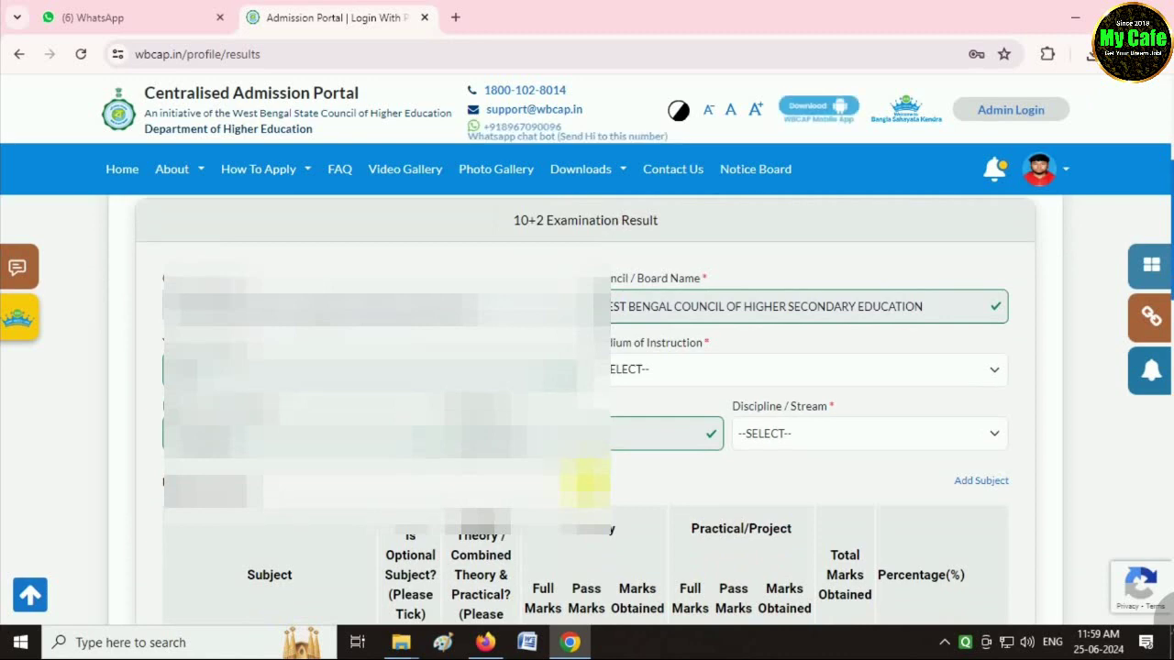
click(629, 370)
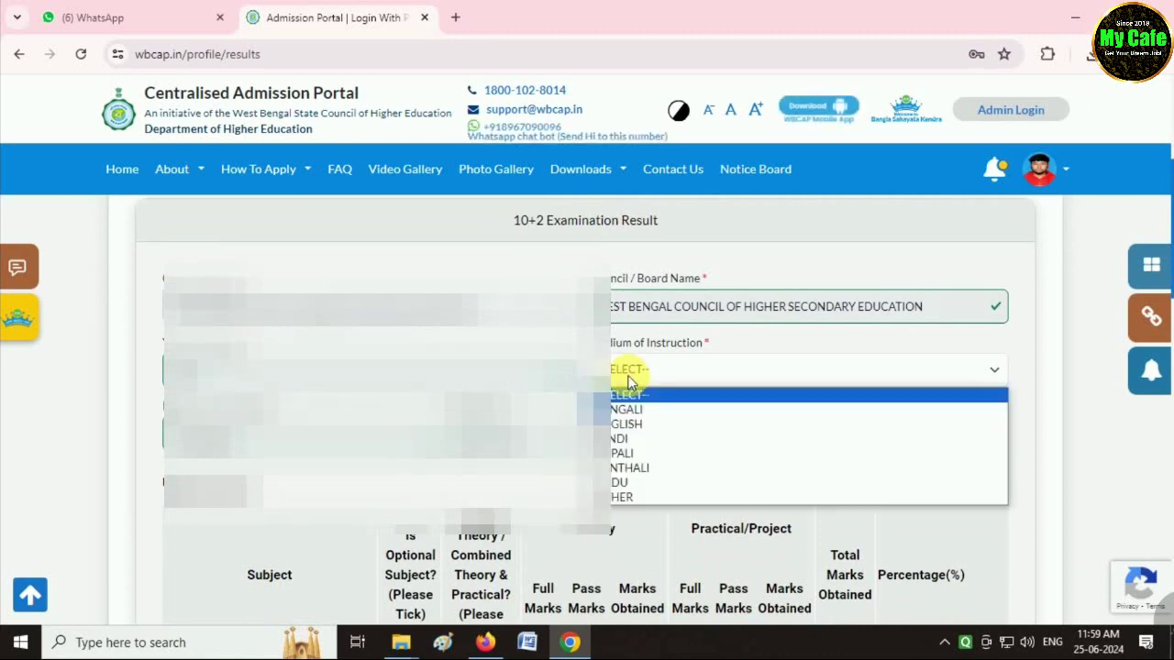
click(631, 417)
scroll(685, 462, down, 2)
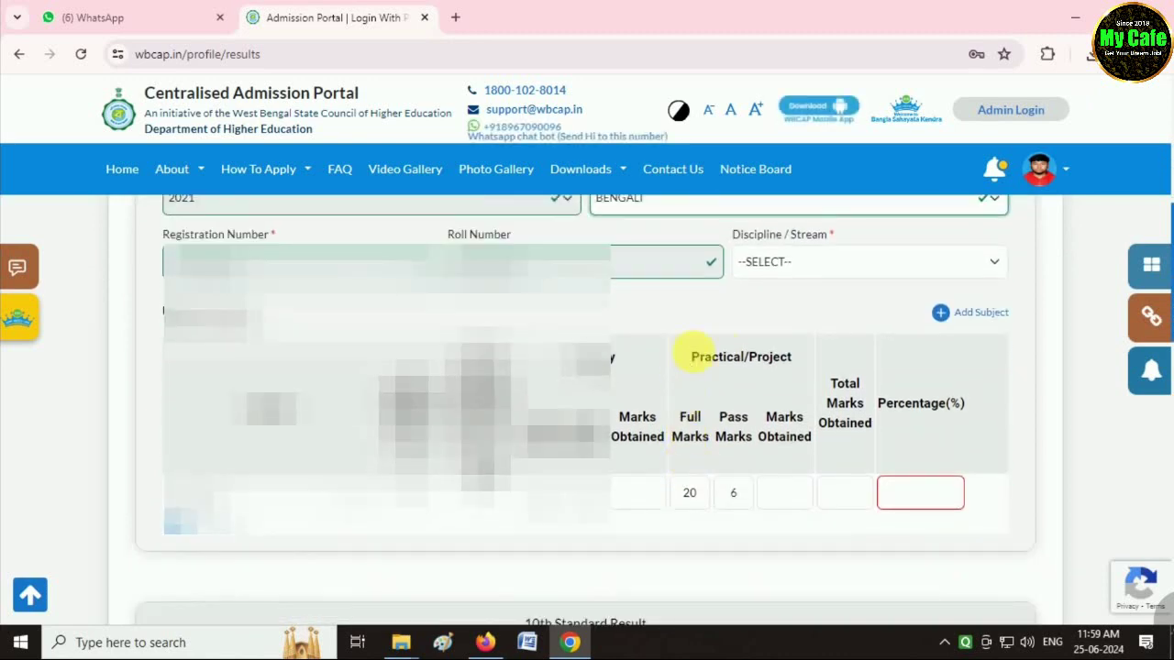
click(791, 264)
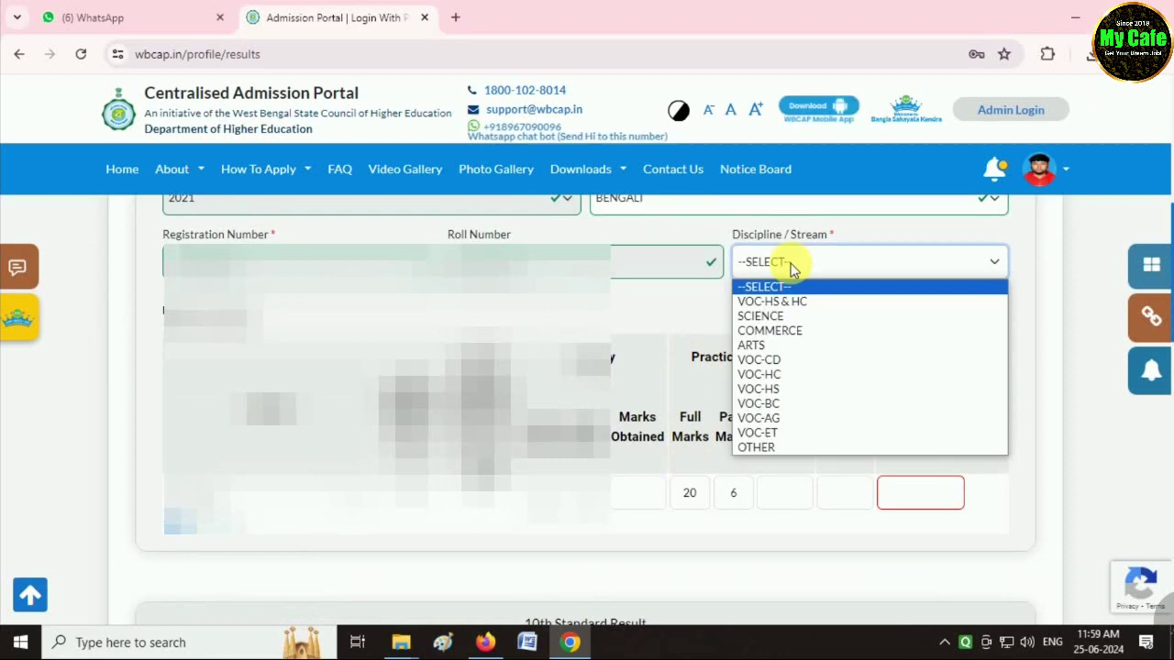
click(757, 345)
scroll(477, 376, down, 1)
scroll(477, 372, down, 1)
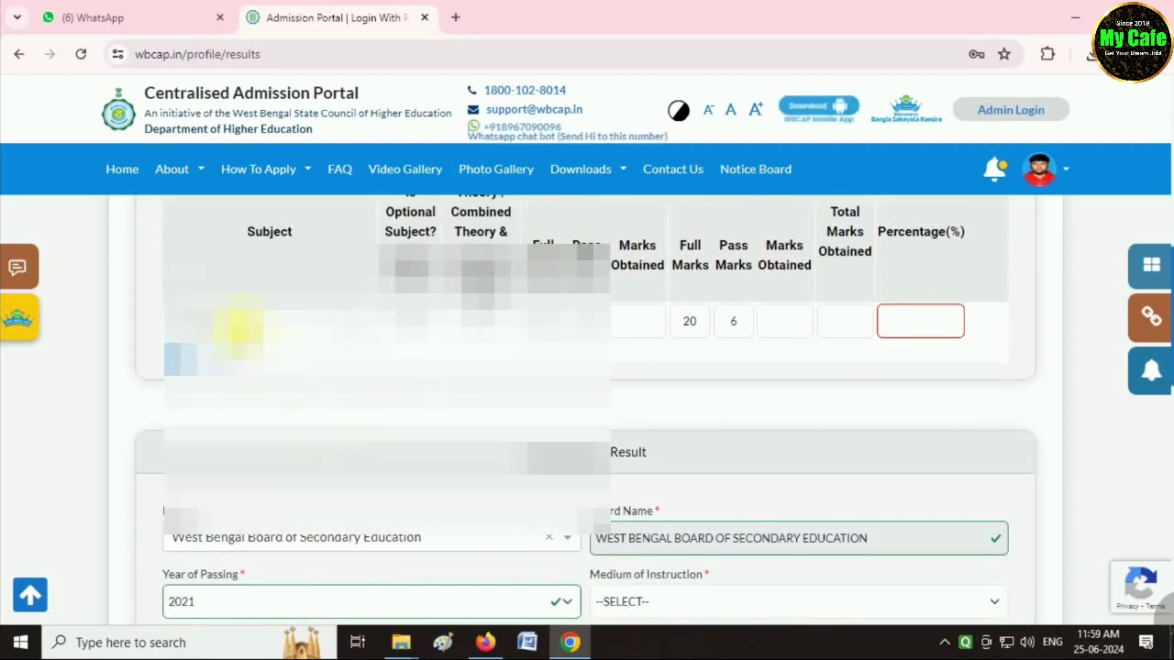
click(247, 319)
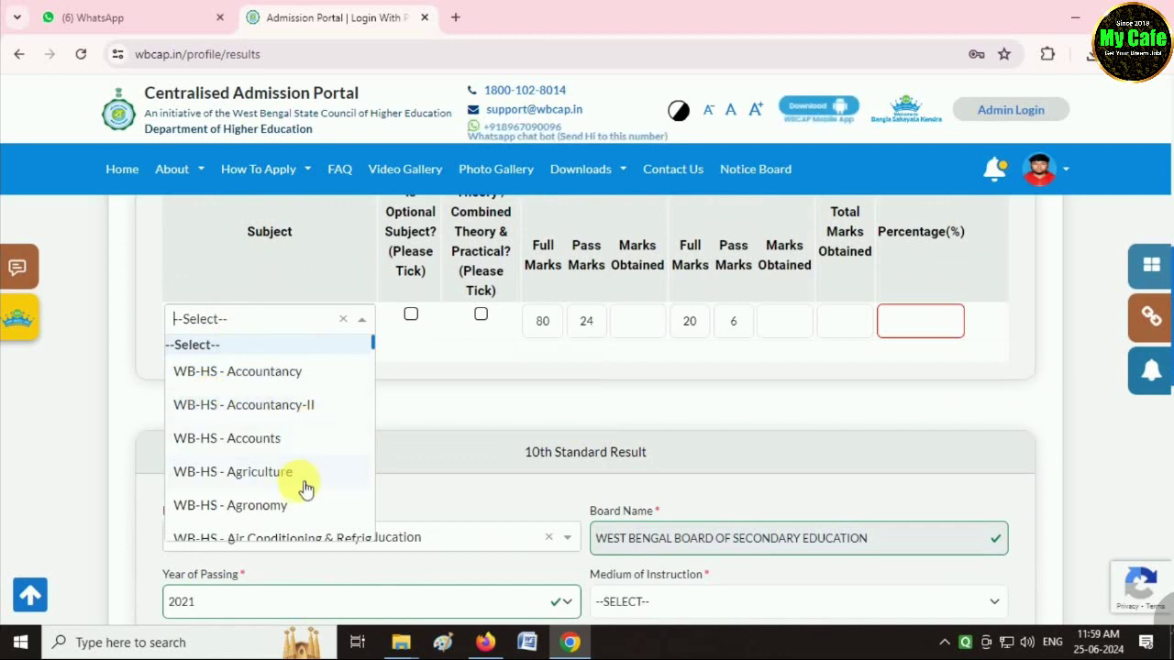
Add WB-HS - Bengali as the first 10+2 subject, 1st Lang and theory-only, and edit its marks.
text(BEN)
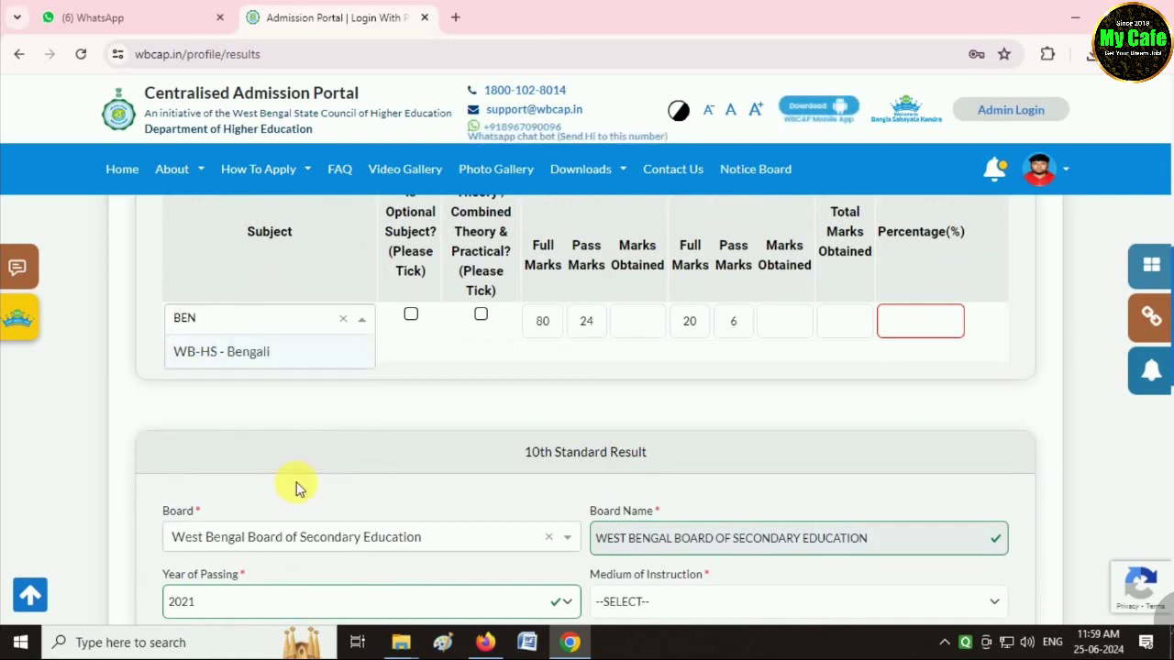
click(262, 356)
click(440, 318)
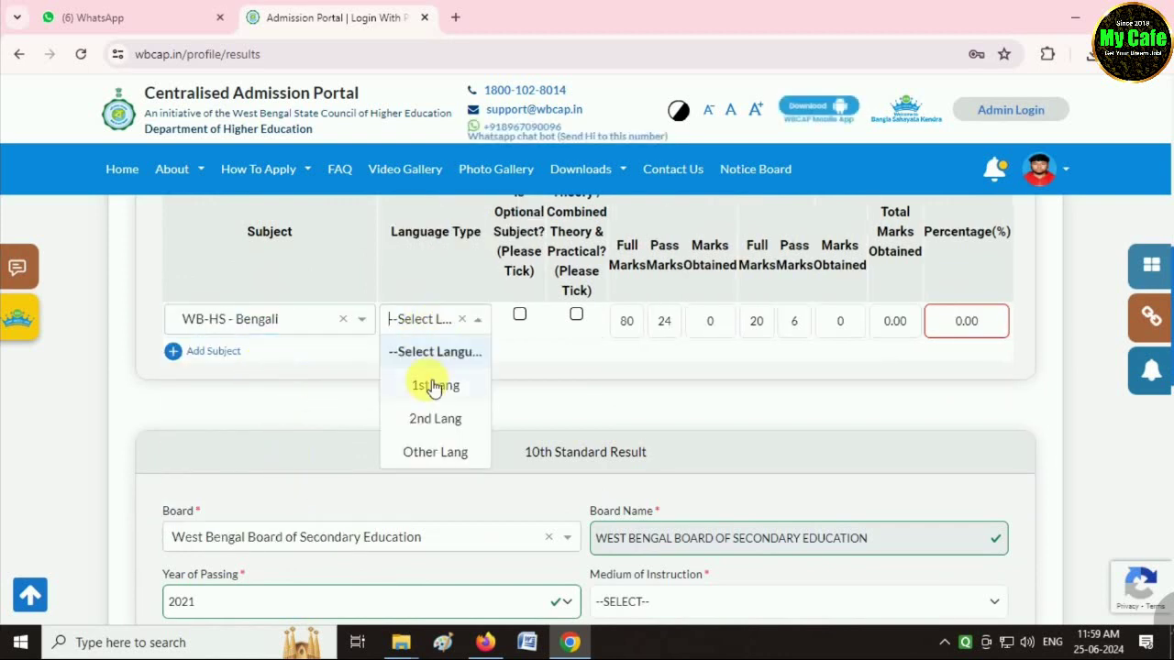
click(432, 385)
scroll(571, 377, up, 1)
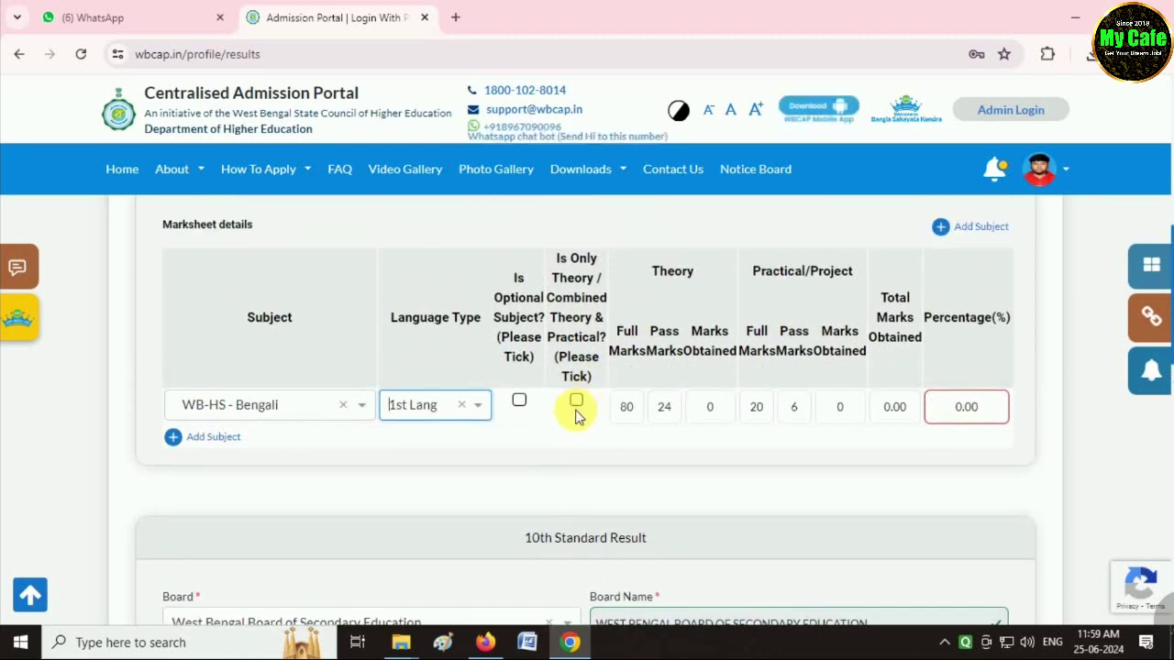
click(577, 405)
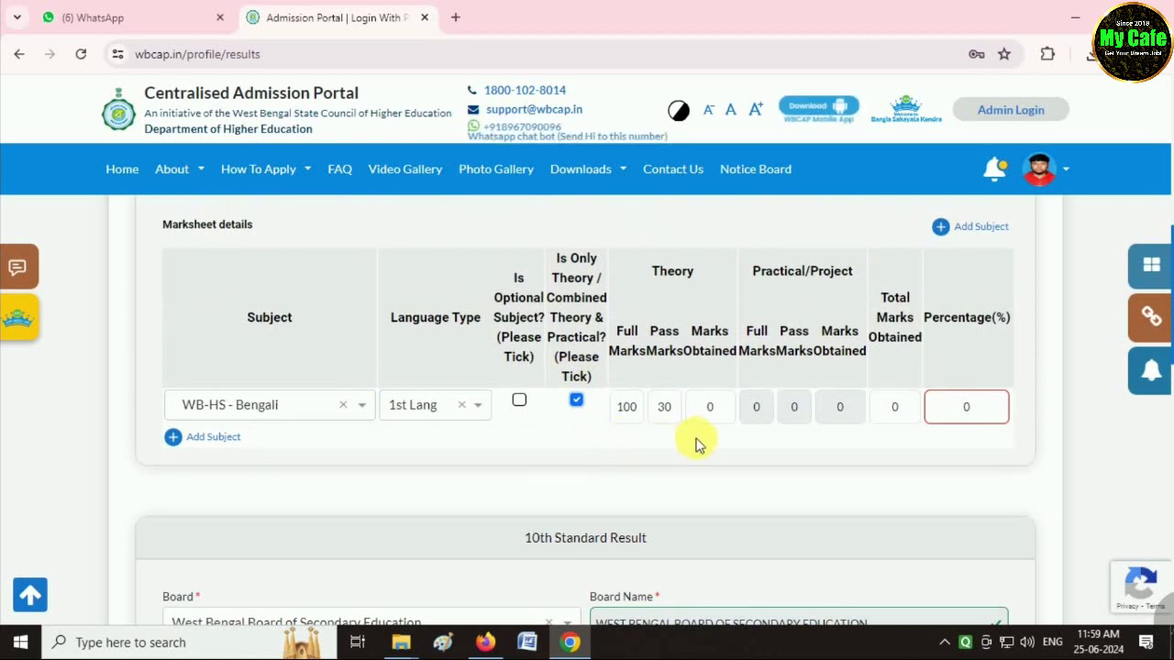
click(717, 410)
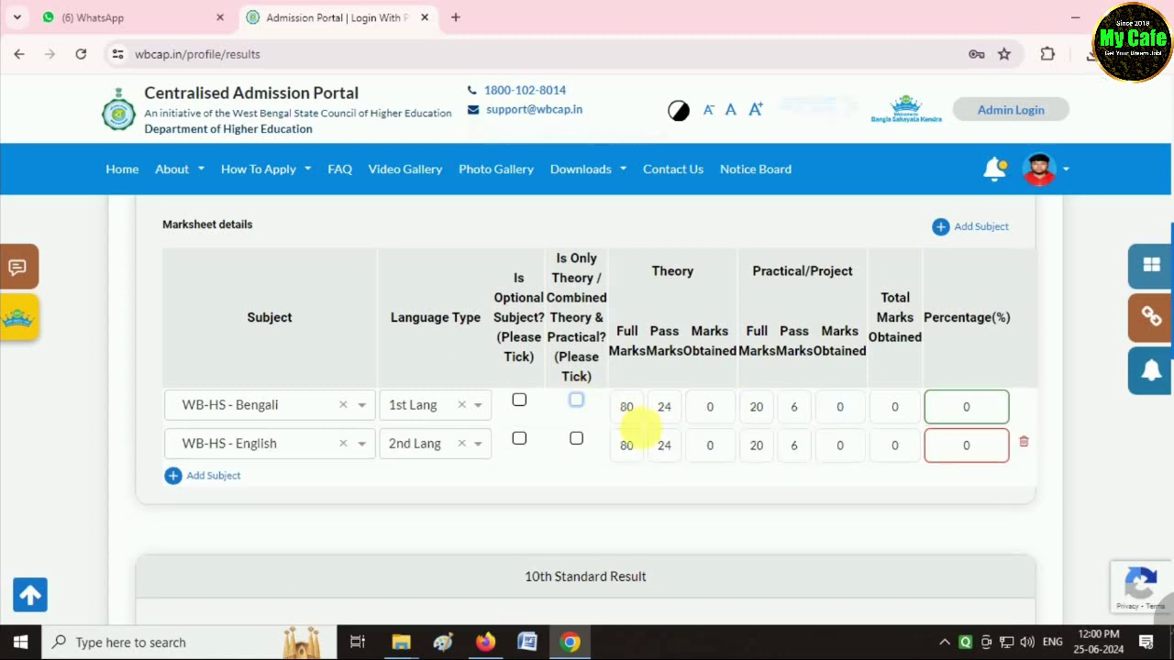
click(642, 410)
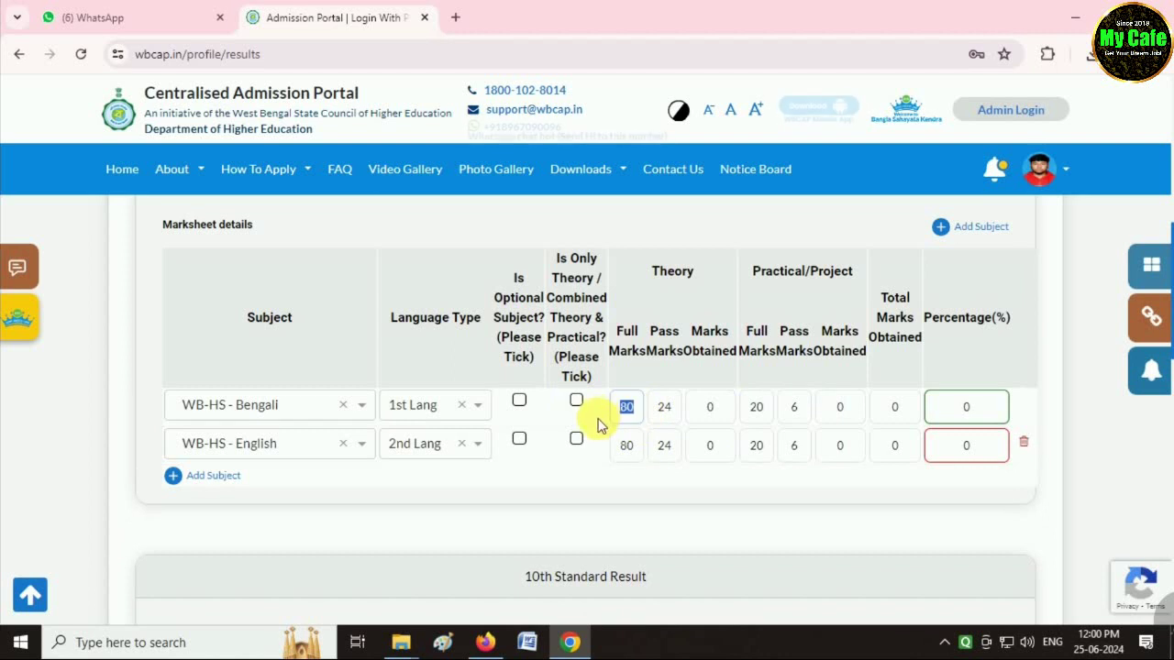
key(Tab)
key(Tab)
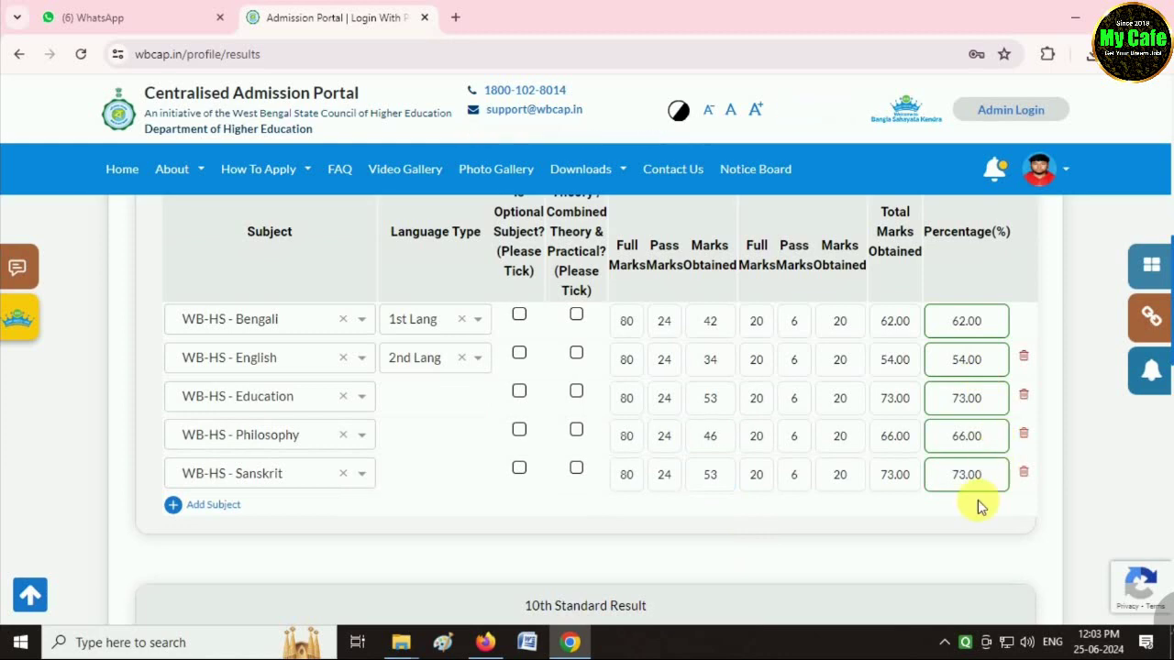
scroll(848, 472, down, 1)
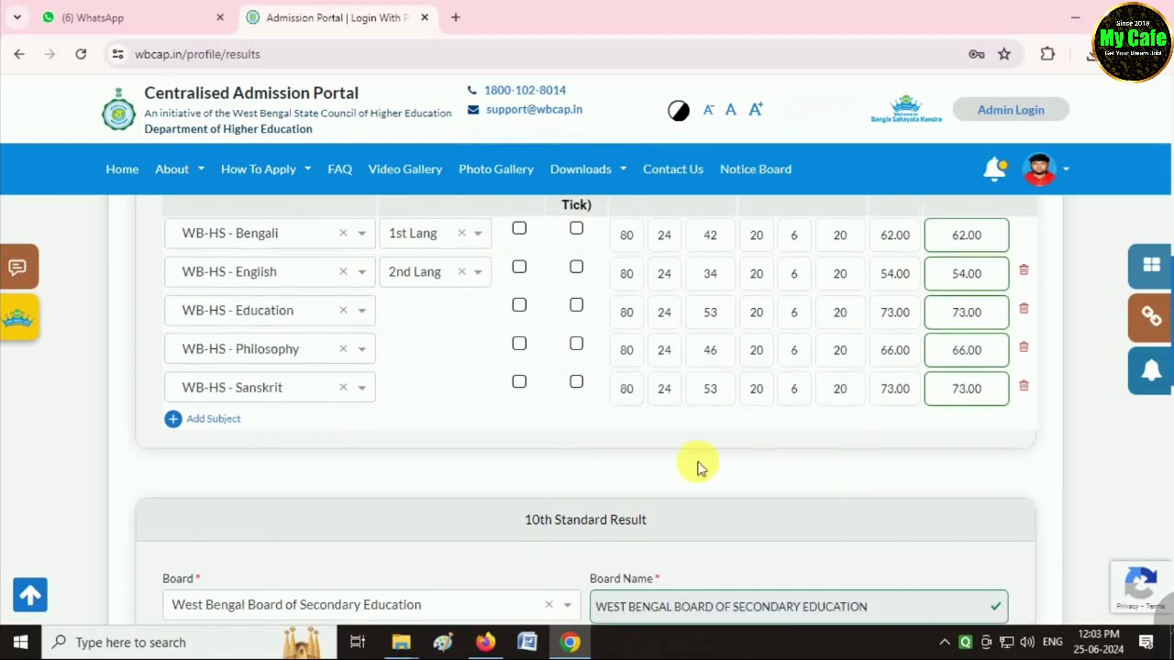
Set the 10th Standard year of passing to 2019 and medium to BENGALI, and fill registration and roll numbers.
scroll(697, 467, down, 3)
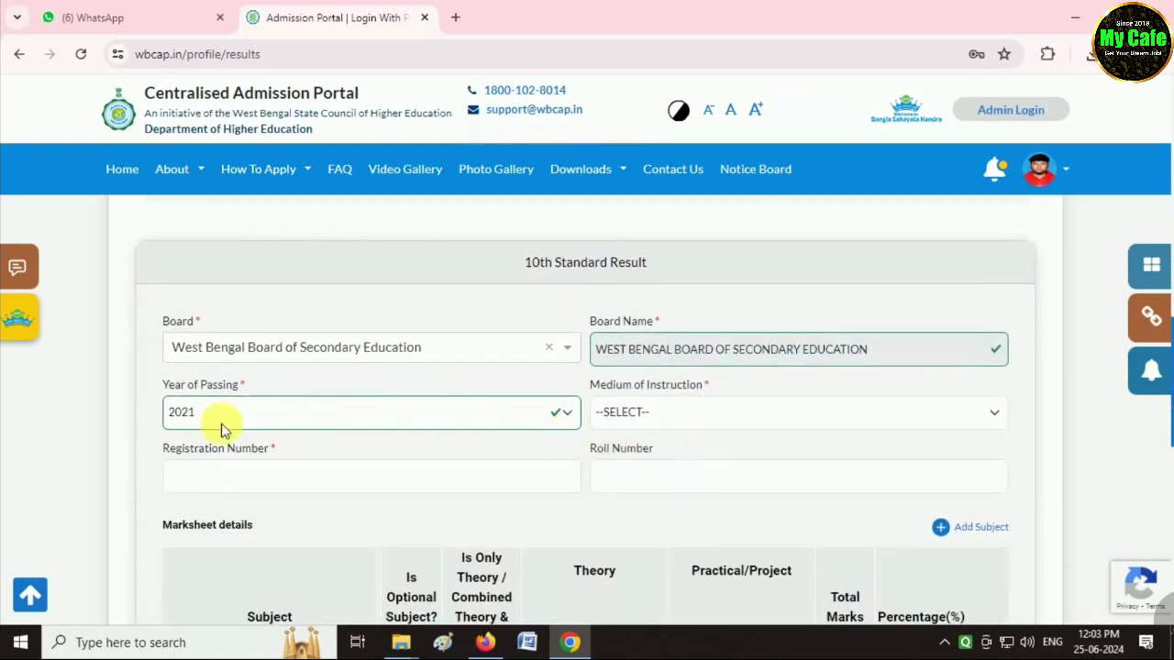
scroll(288, 432, down, 1)
scroll(303, 422, up, 1)
click(221, 413)
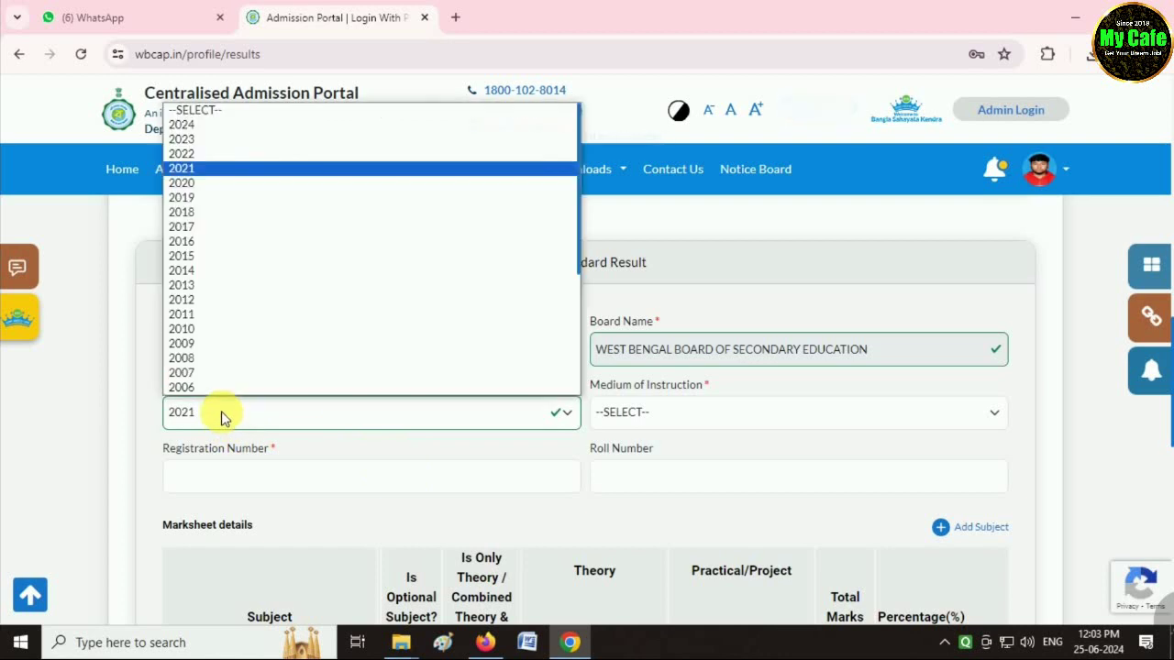
click(203, 198)
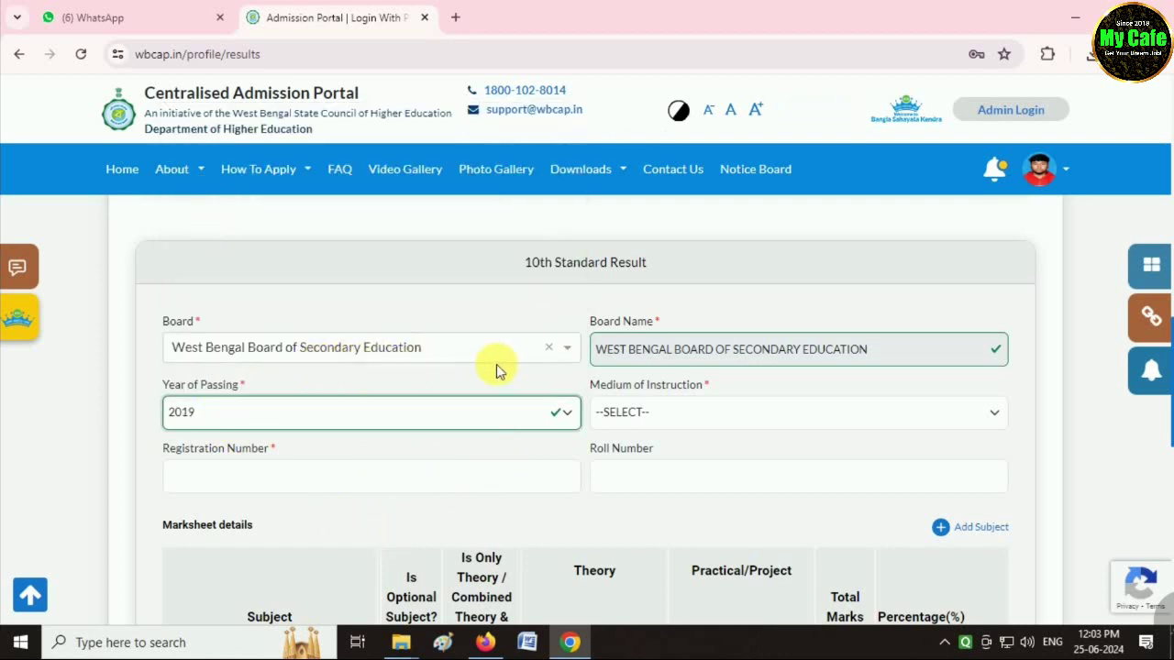
click(642, 414)
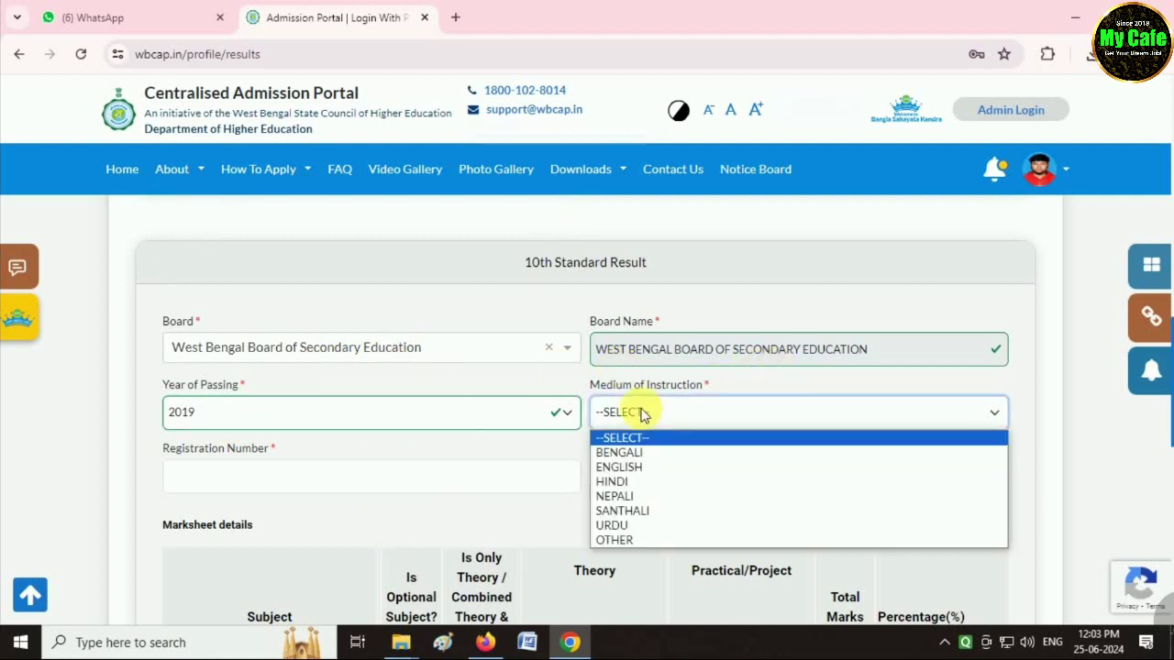
click(642, 453)
click(255, 486)
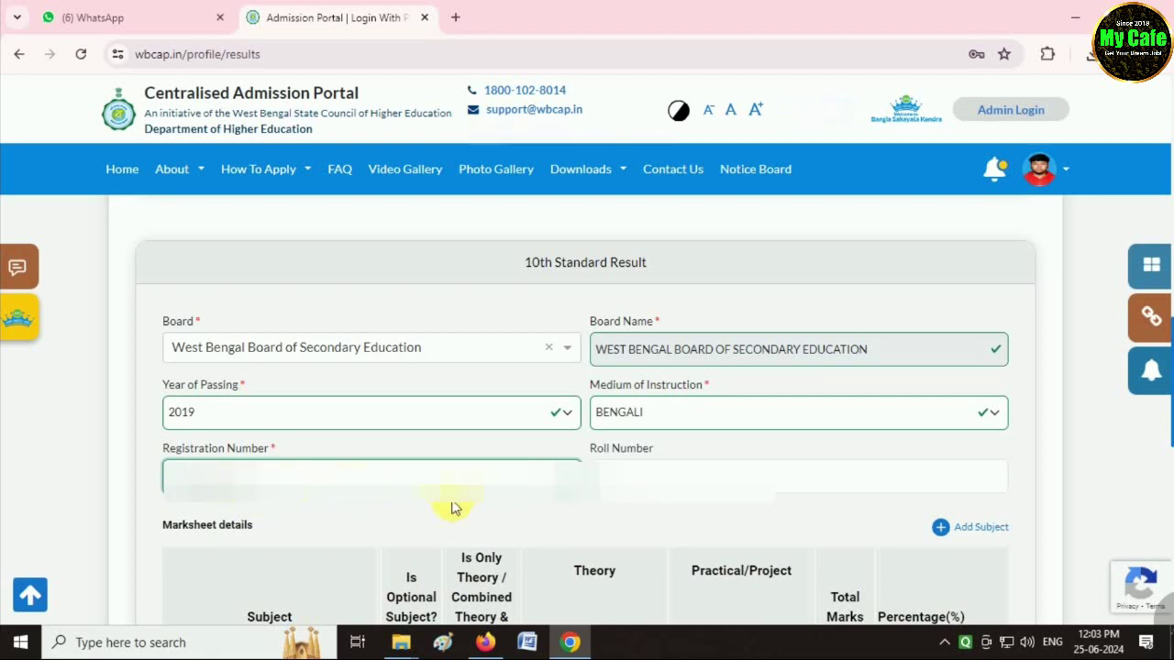
click(633, 484)
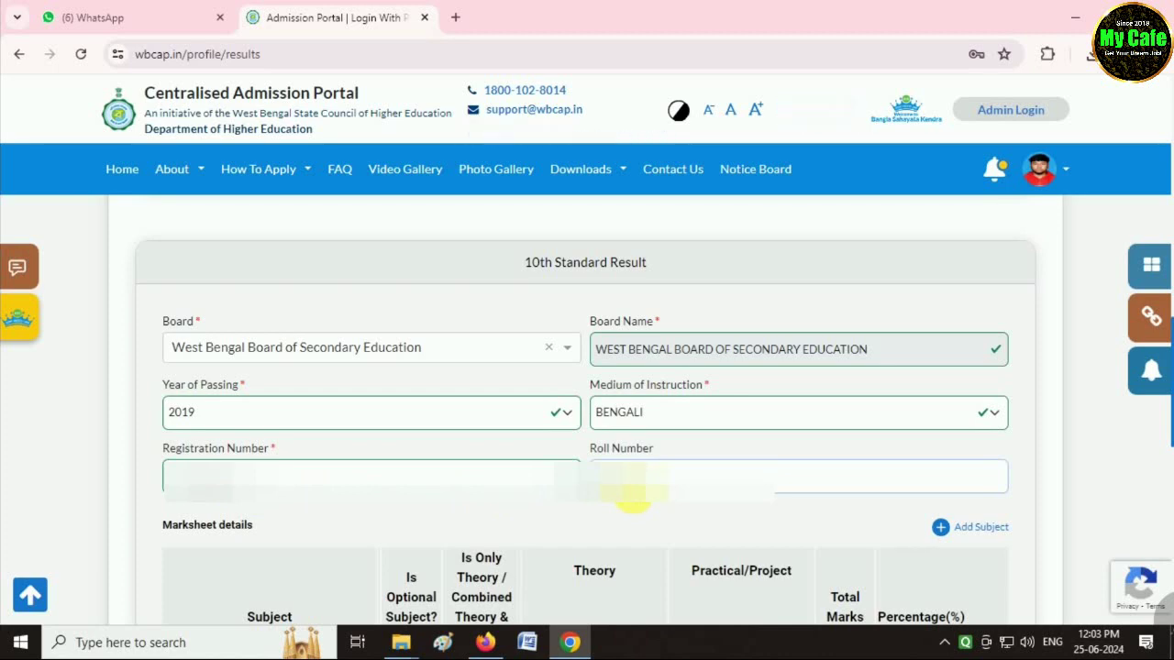
scroll(633, 495, down, 3)
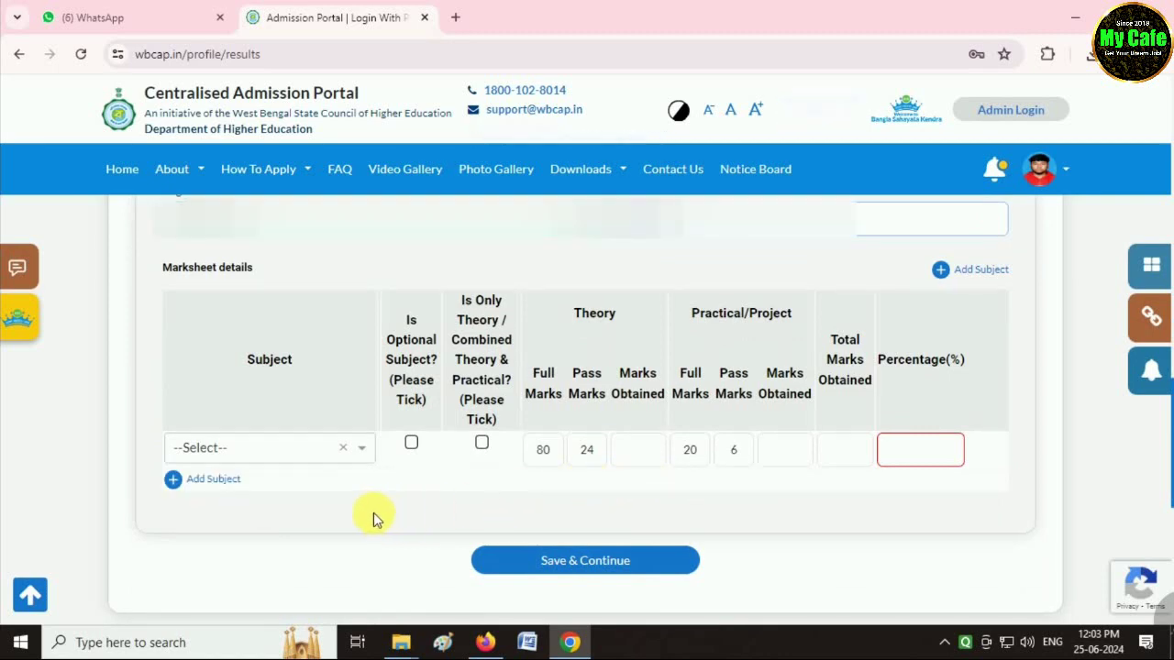
Add WB-SE - Bengali as the first 10th subject, 1st Lang and theory-only, with 63 marks.
scroll(373, 512, down, 2)
scroll(306, 443, up, 1)
scroll(307, 449, up, 1)
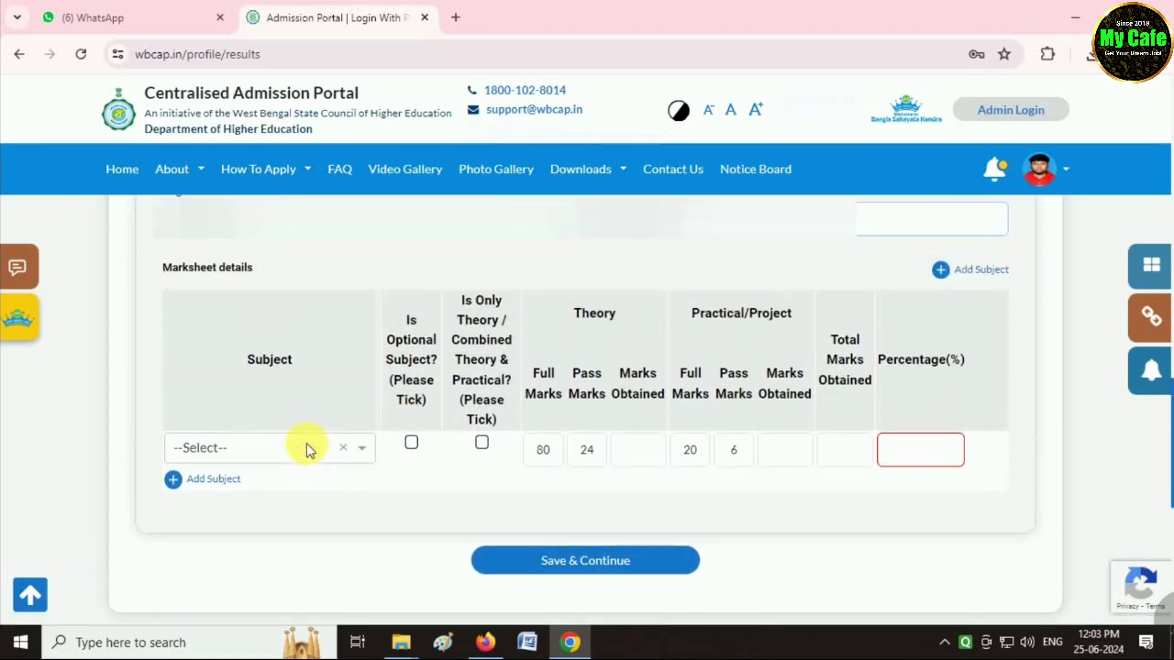
click(265, 448)
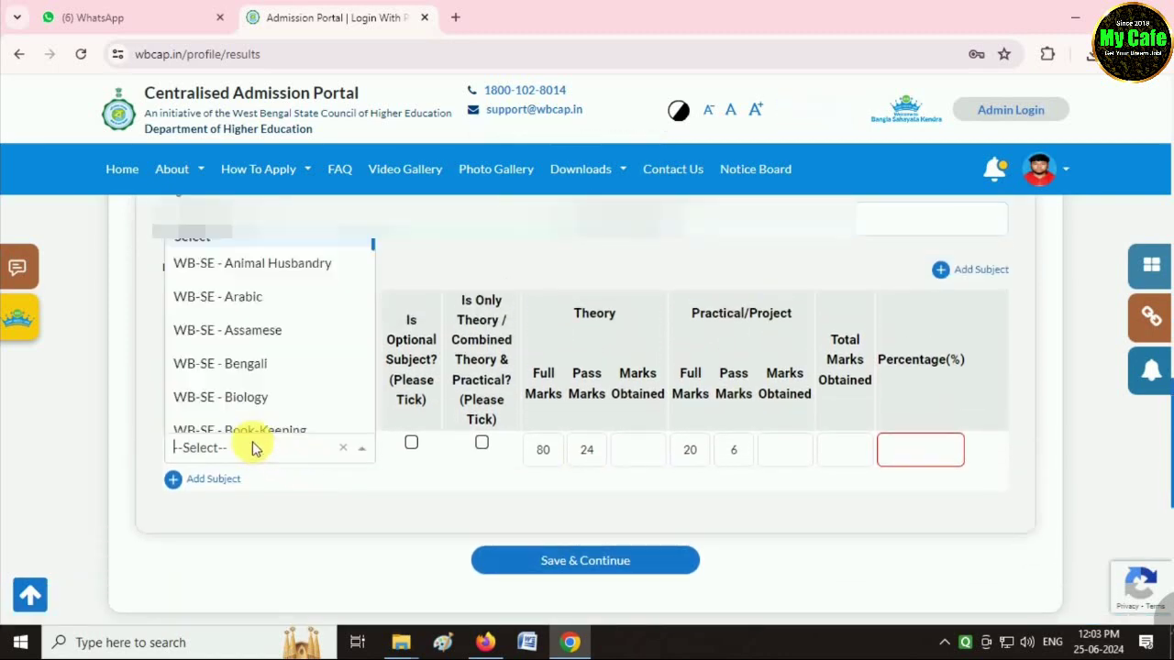
click(257, 365)
click(445, 449)
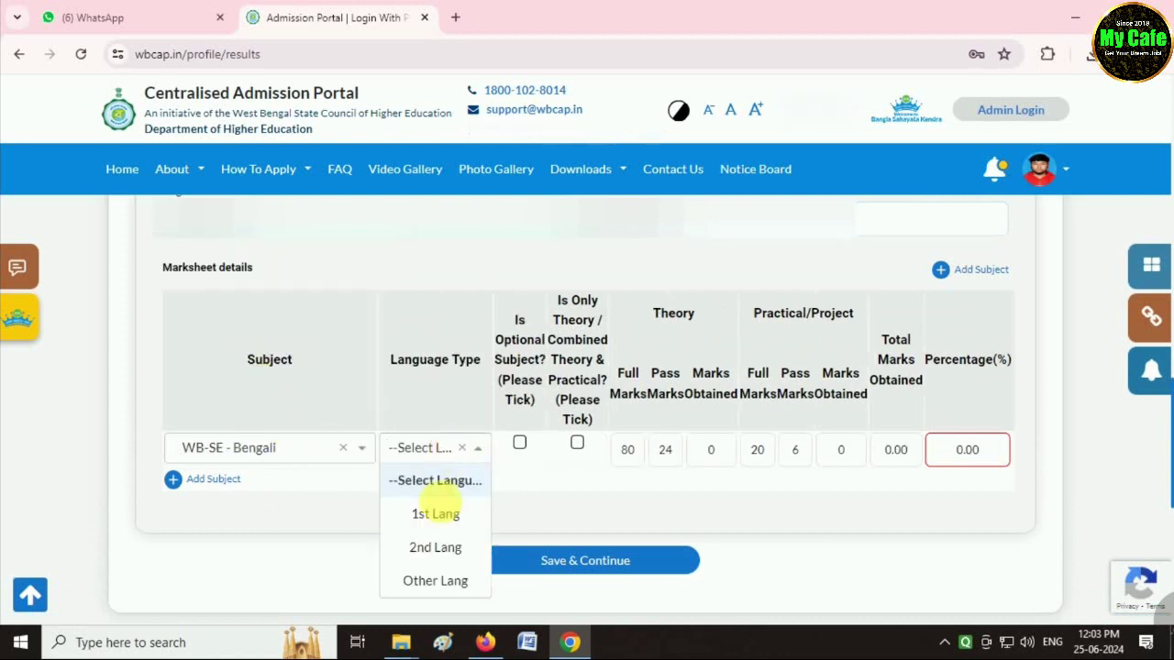
click(427, 514)
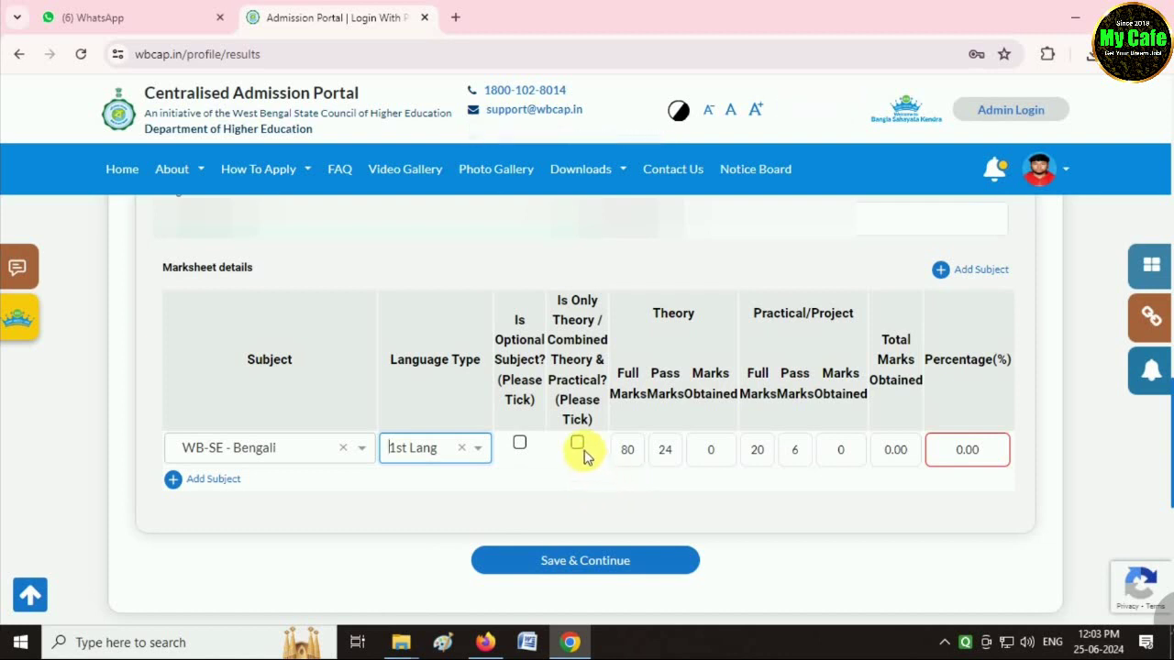
click(576, 446)
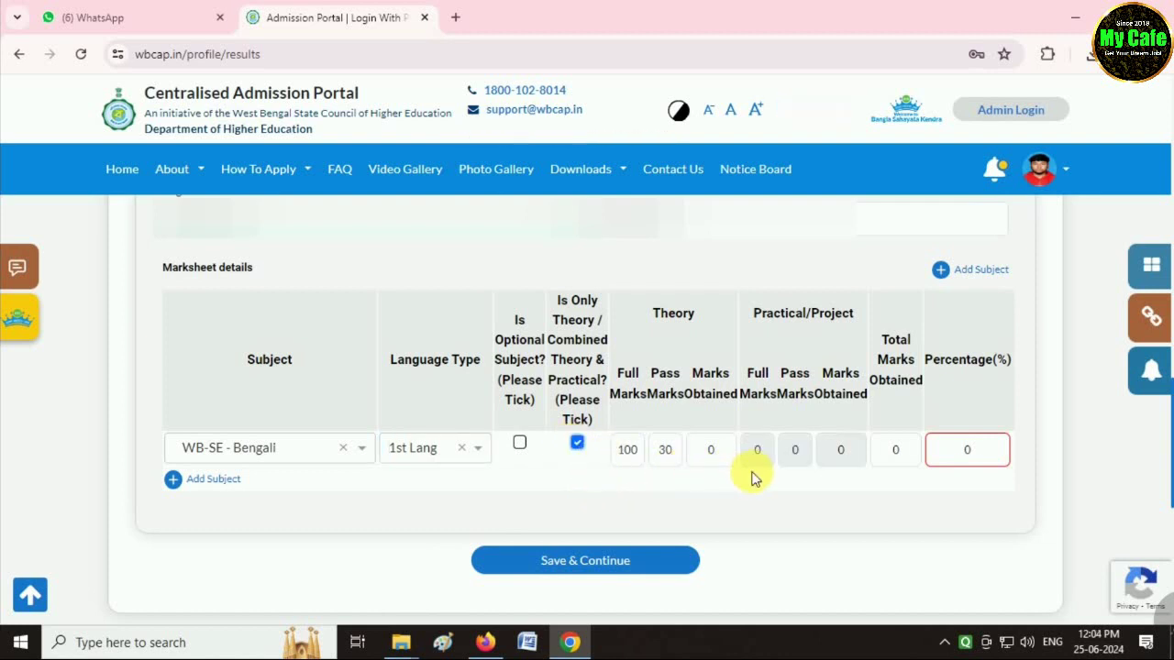
click(709, 450)
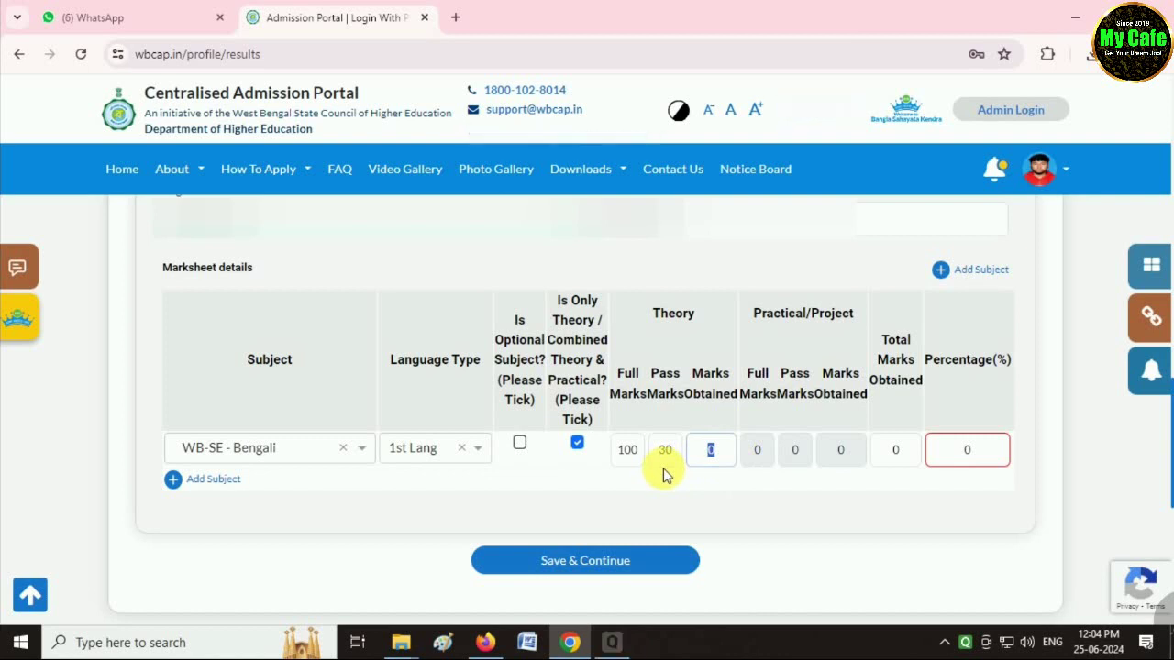
text(63)
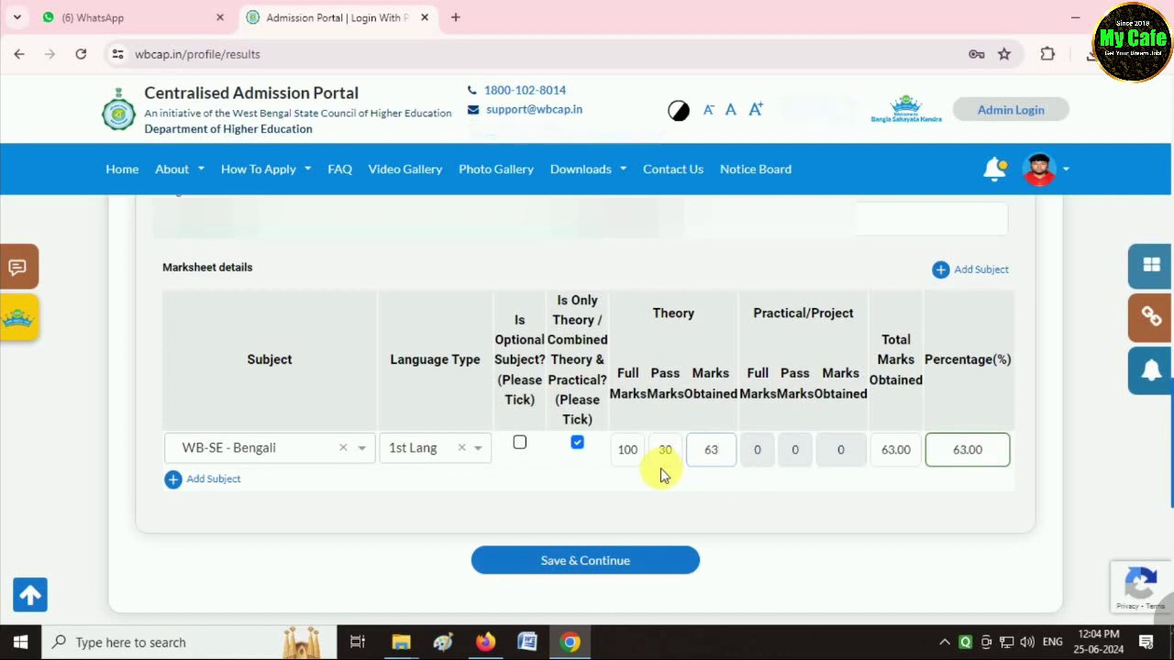
Add a WB-SE - English row as 2nd Lang with 60 theory marks.
click(208, 481)
click(246, 489)
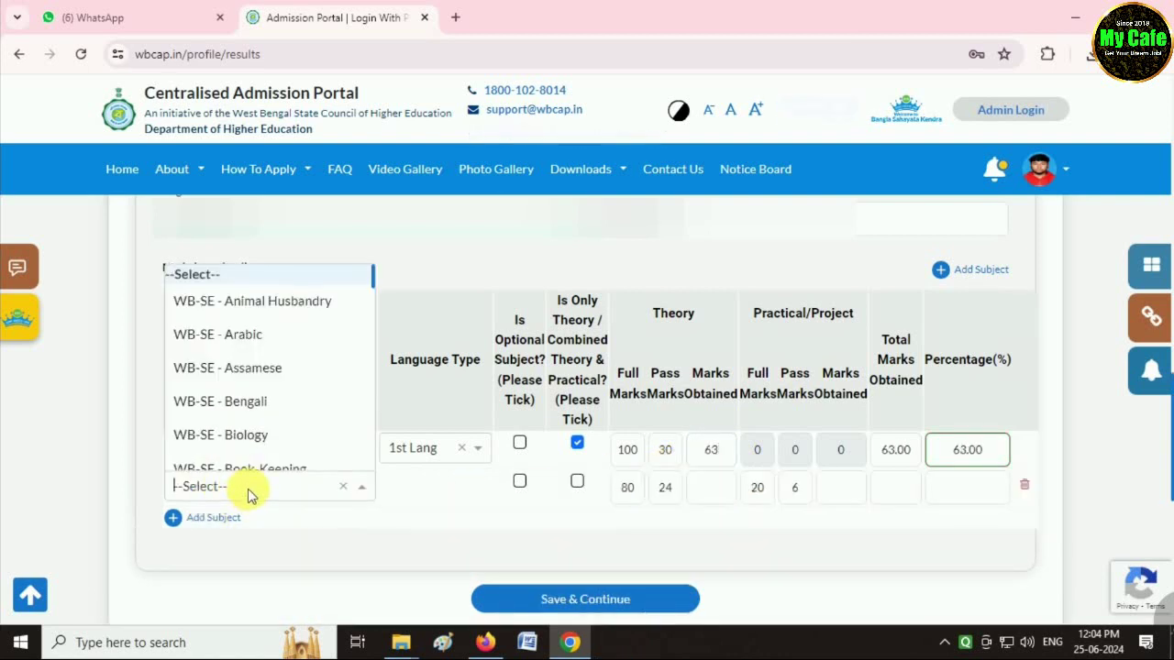
text(ENG)
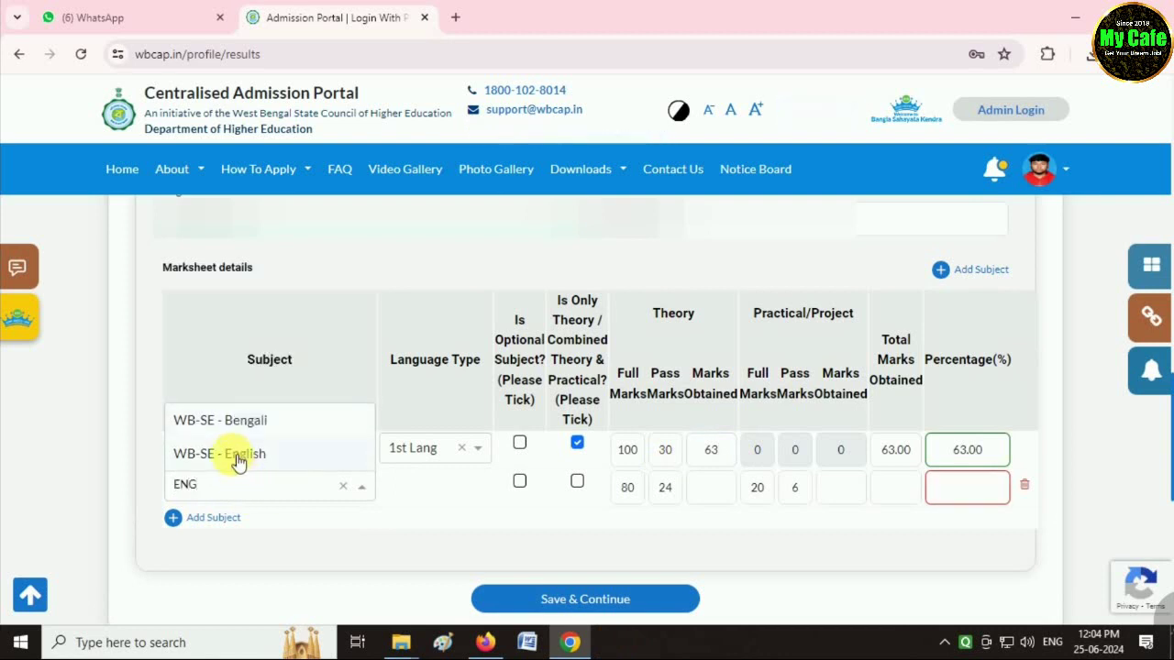
click(241, 451)
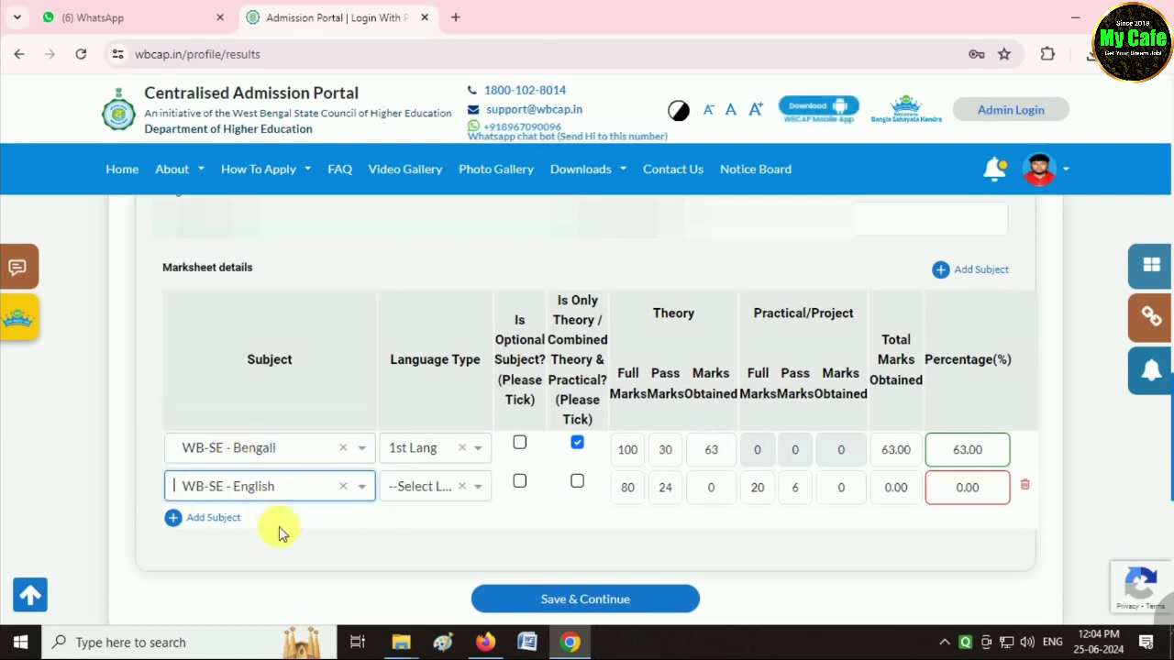
click(429, 487)
click(431, 418)
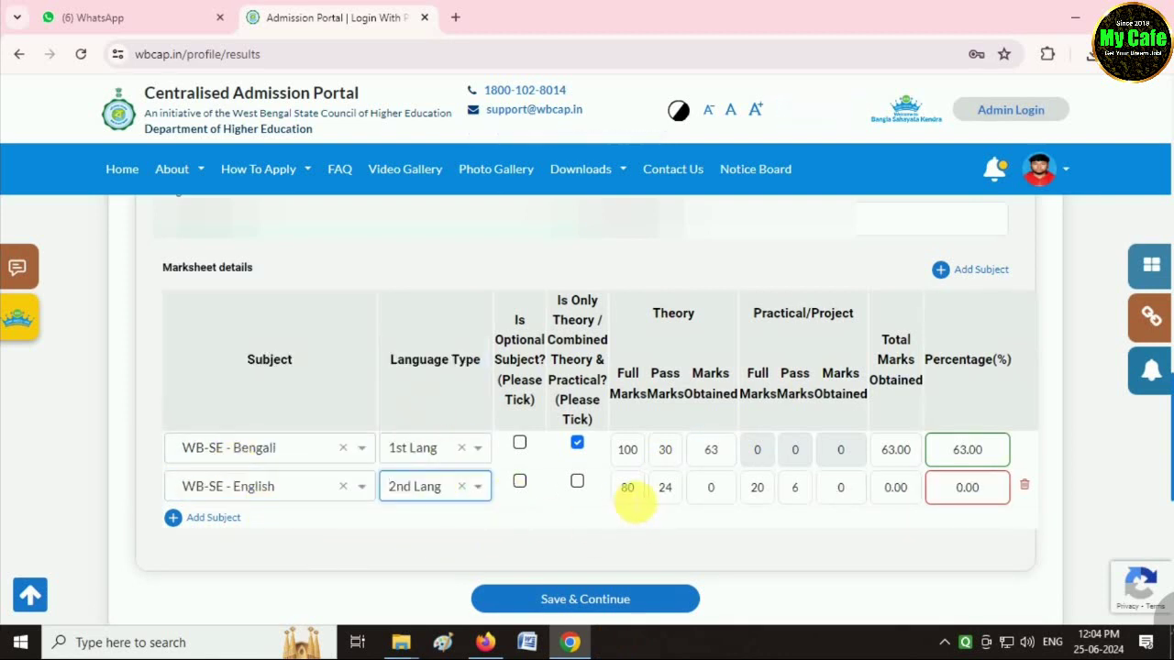
double_click(709, 487)
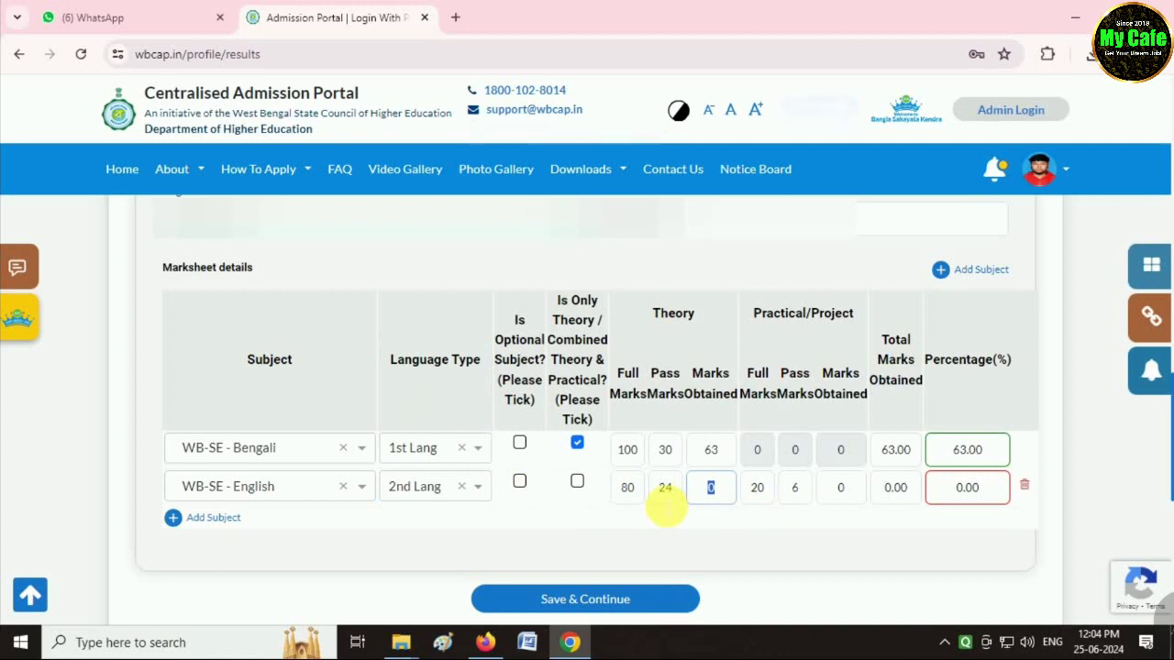
text(60)
key(Tab)
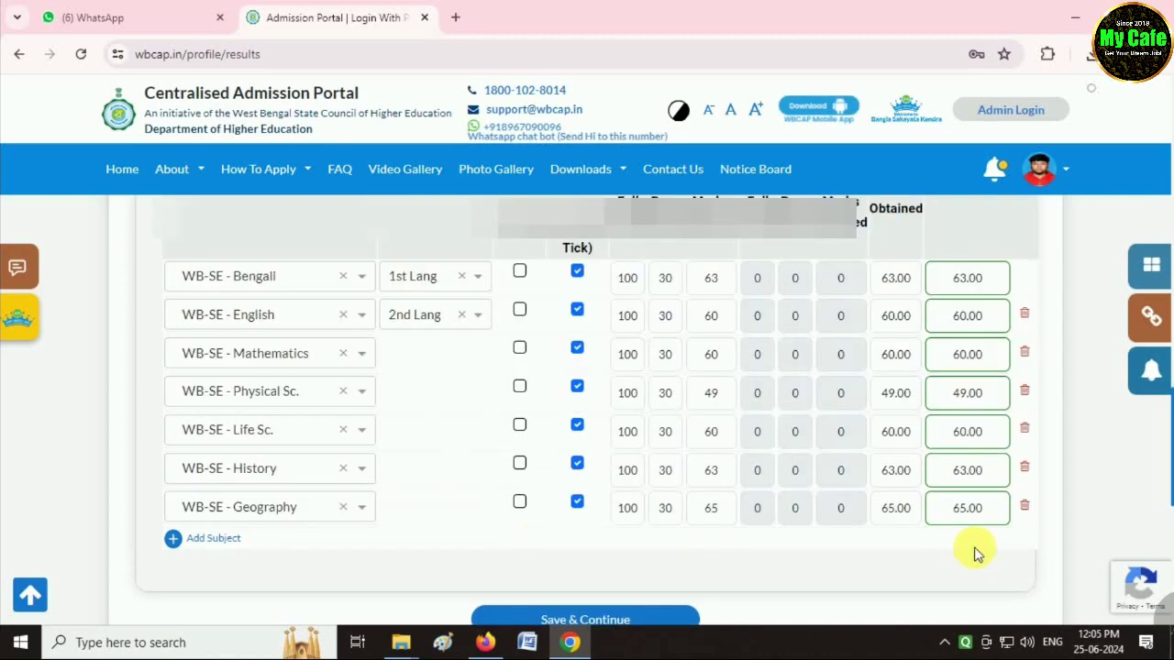
Save the 10th standard results and confirm the save prompt.
scroll(917, 547, down, 1)
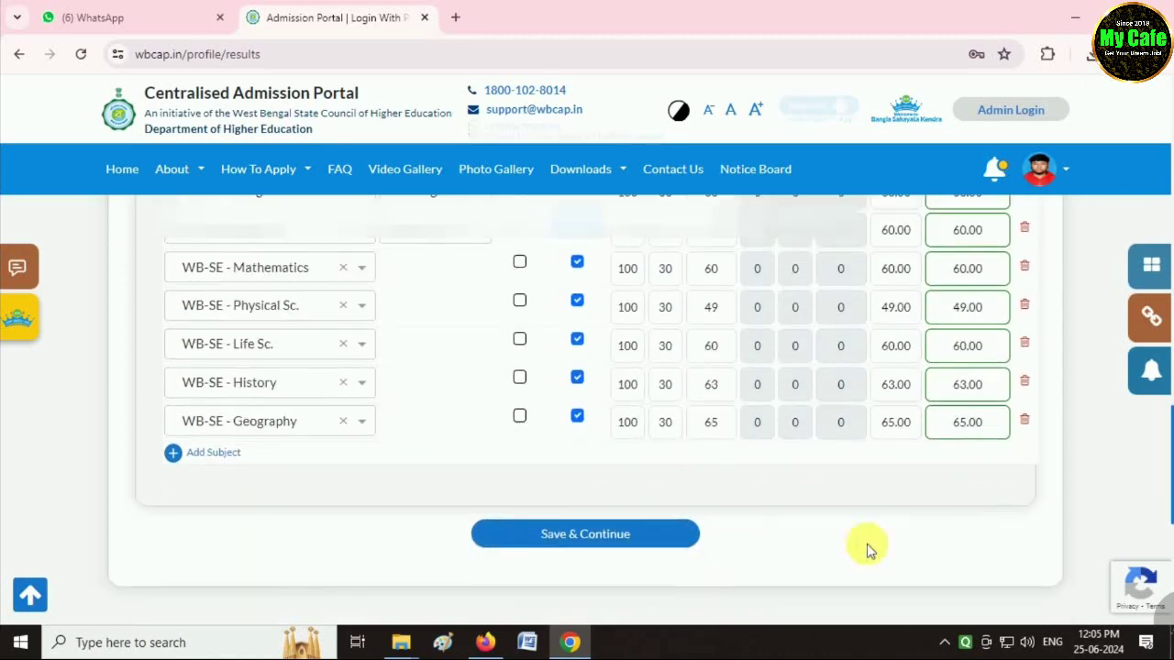
click(589, 541)
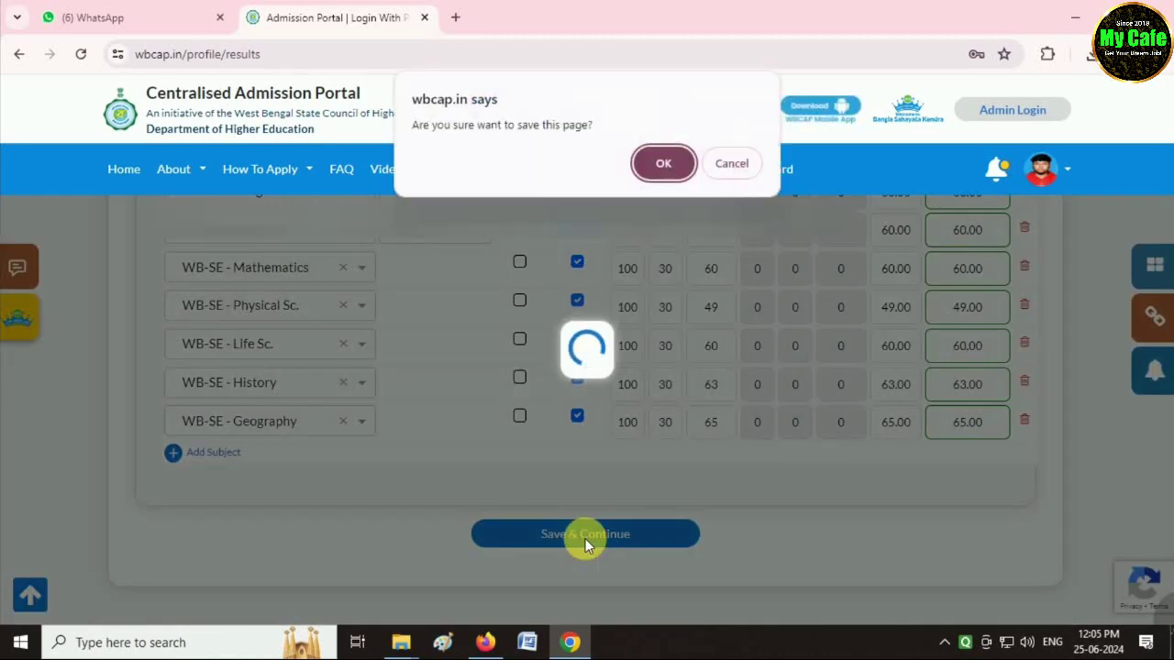
click(663, 162)
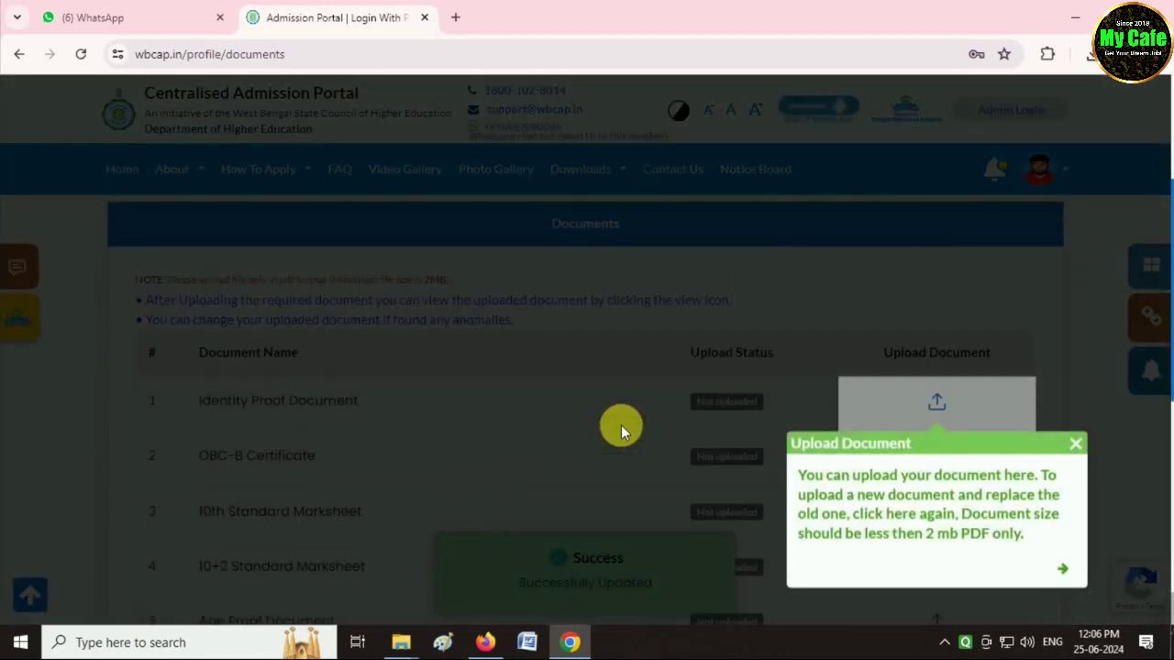
Dismiss the Upload Document tip and go to the application Preview page.
click(1086, 448)
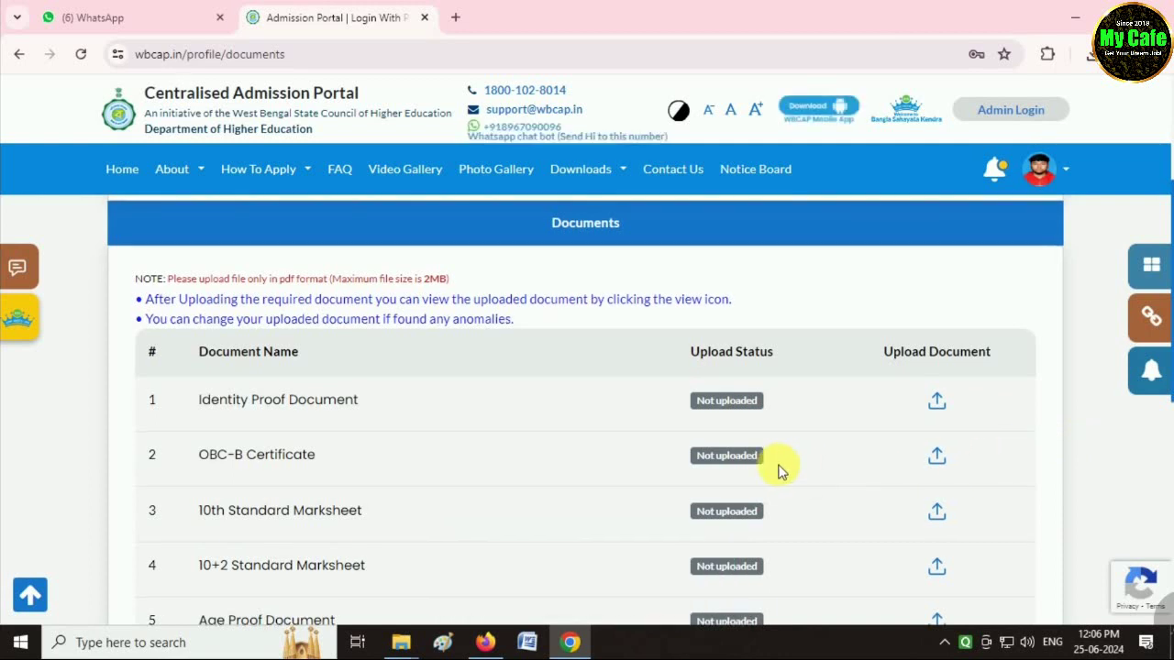
scroll(779, 466, down, 2)
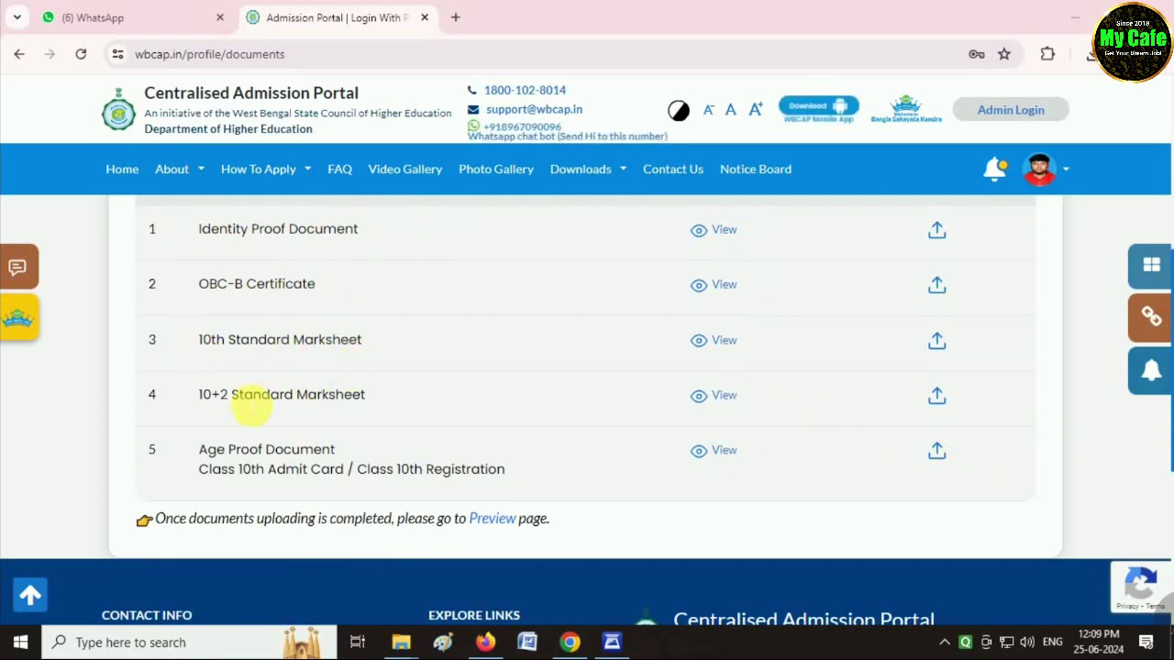
click(492, 519)
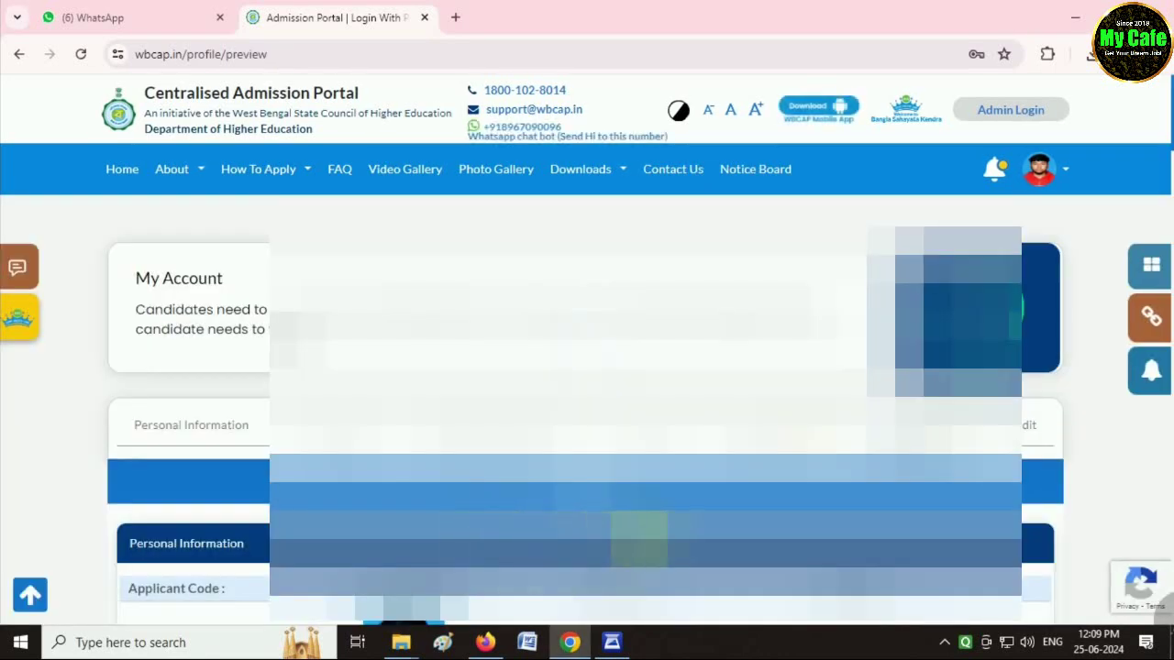
Mark the personal and address details as checked and verified.
scroll(493, 519, down, 2)
scroll(587, 413, down, 2)
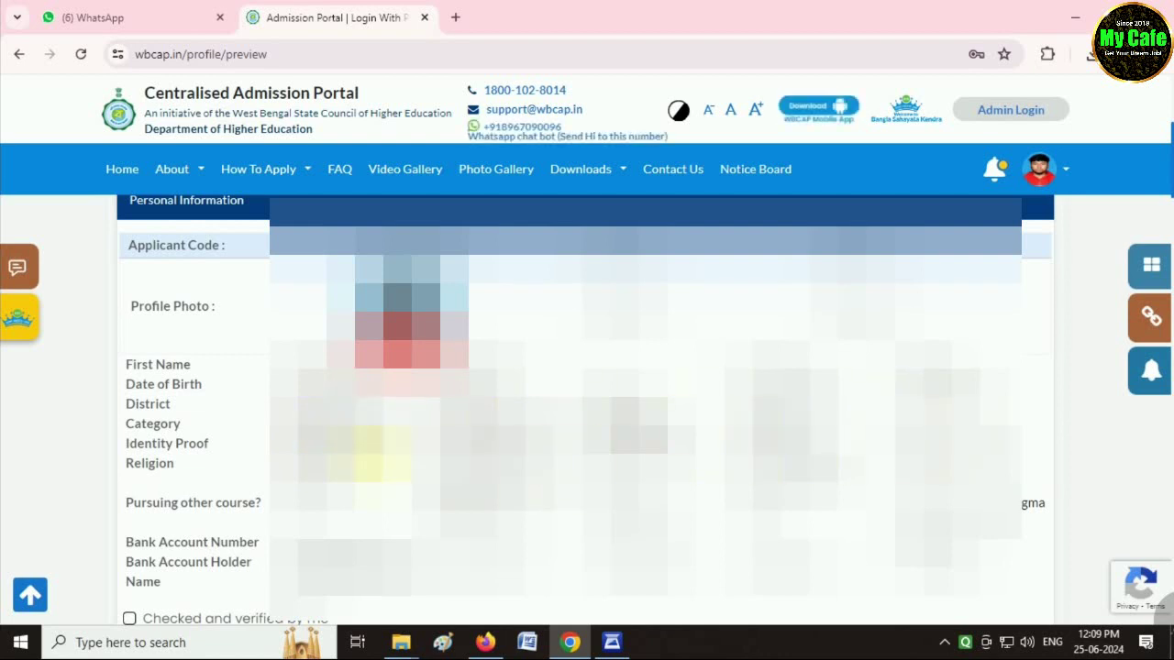
scroll(587, 413, down, 1)
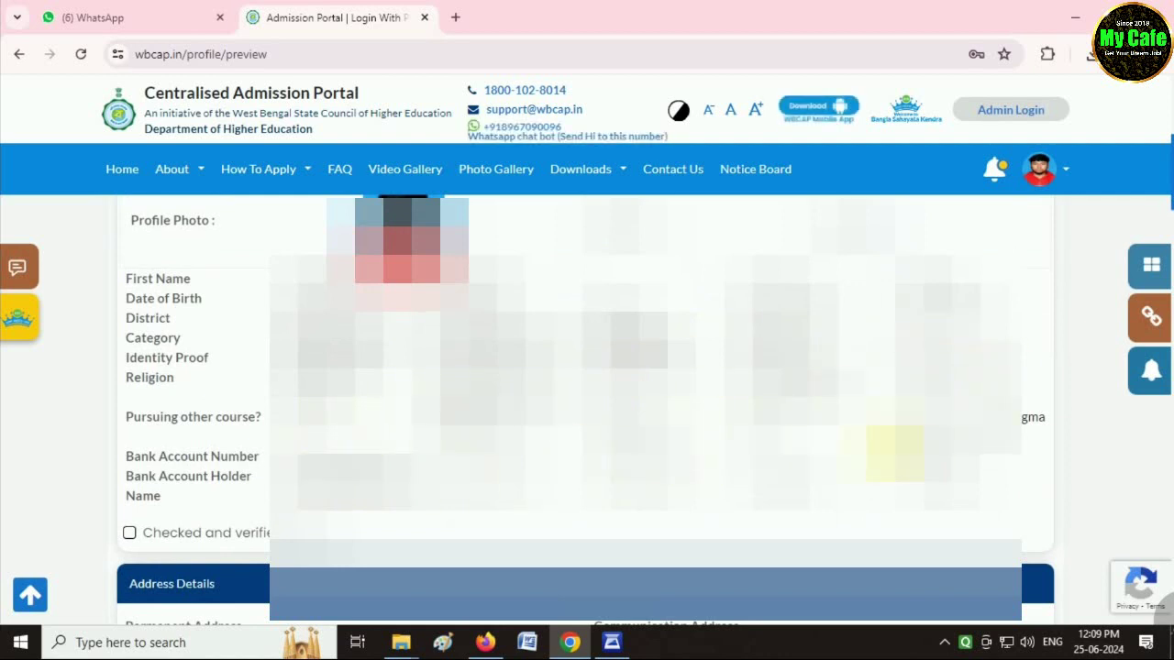
scroll(587, 413, down, 1)
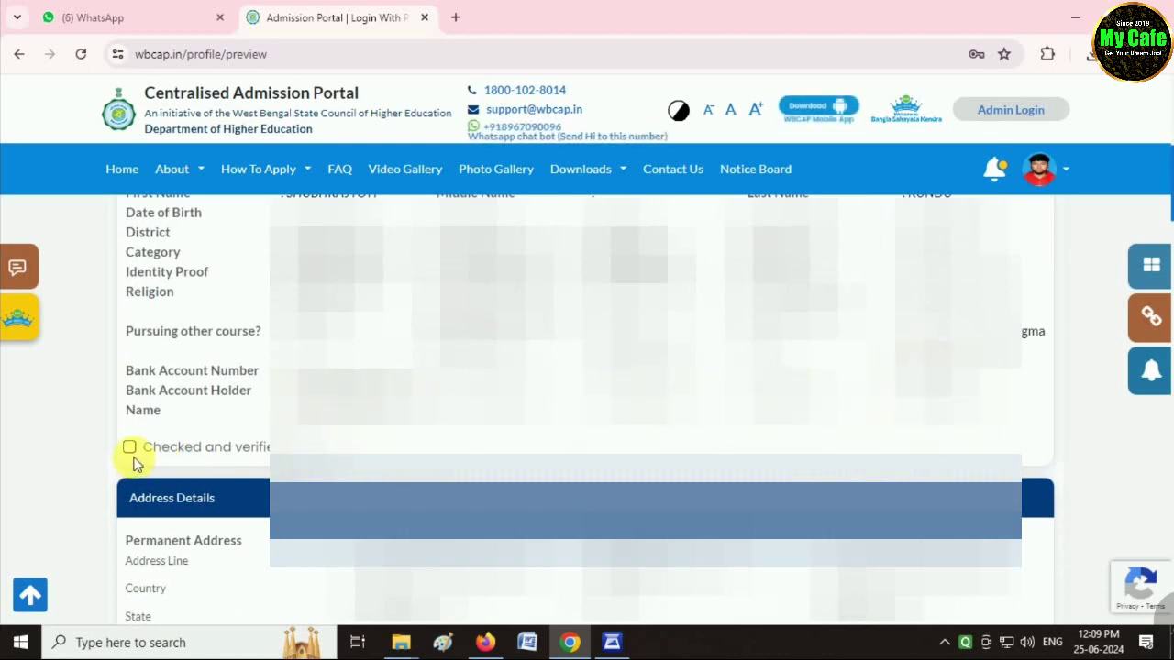
scroll(260, 472, down, 1)
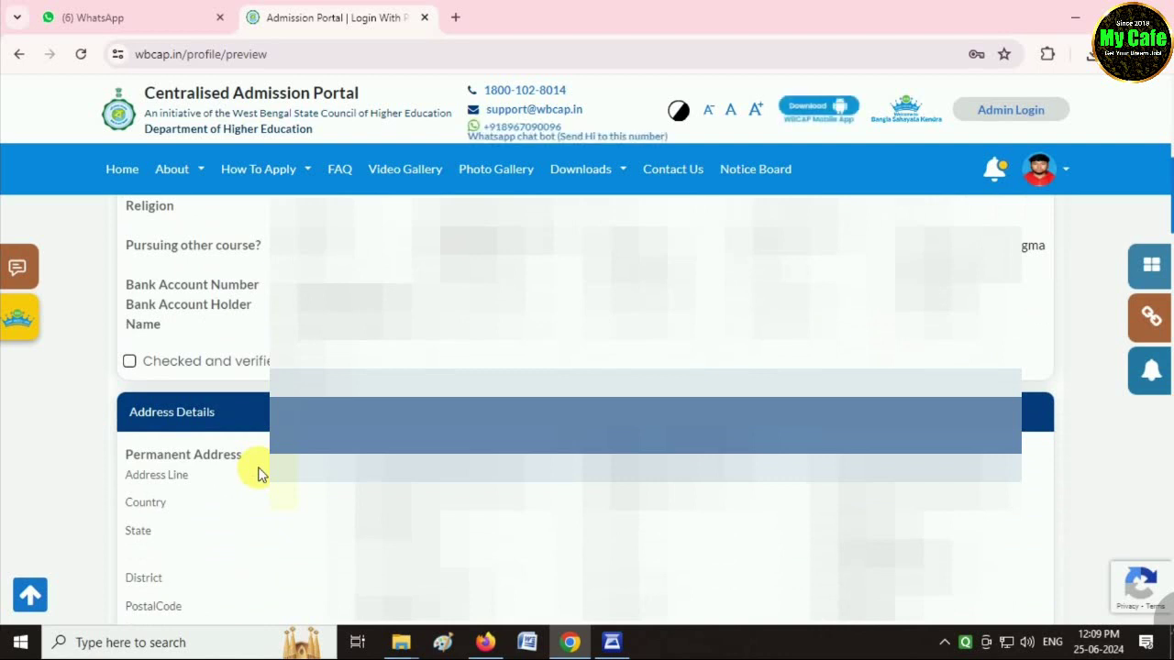
click(129, 363)
scroll(129, 365, down, 2)
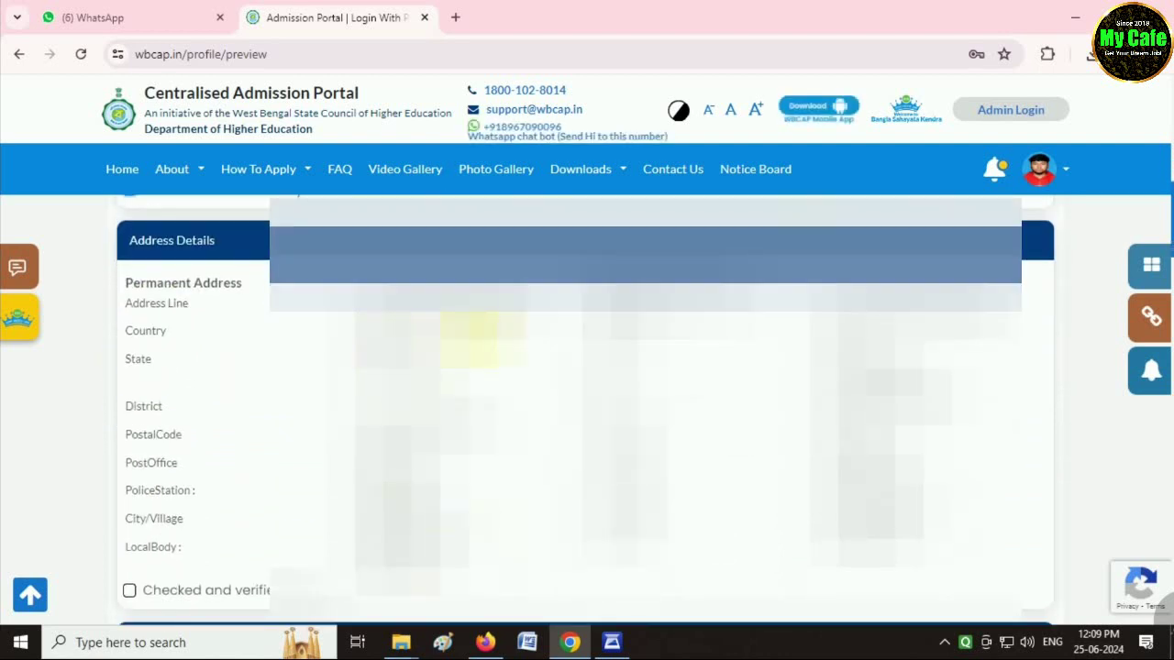
click(130, 590)
Mark the father's information as checked and verified, then review Academic Information.
scroll(129, 590, down, 4)
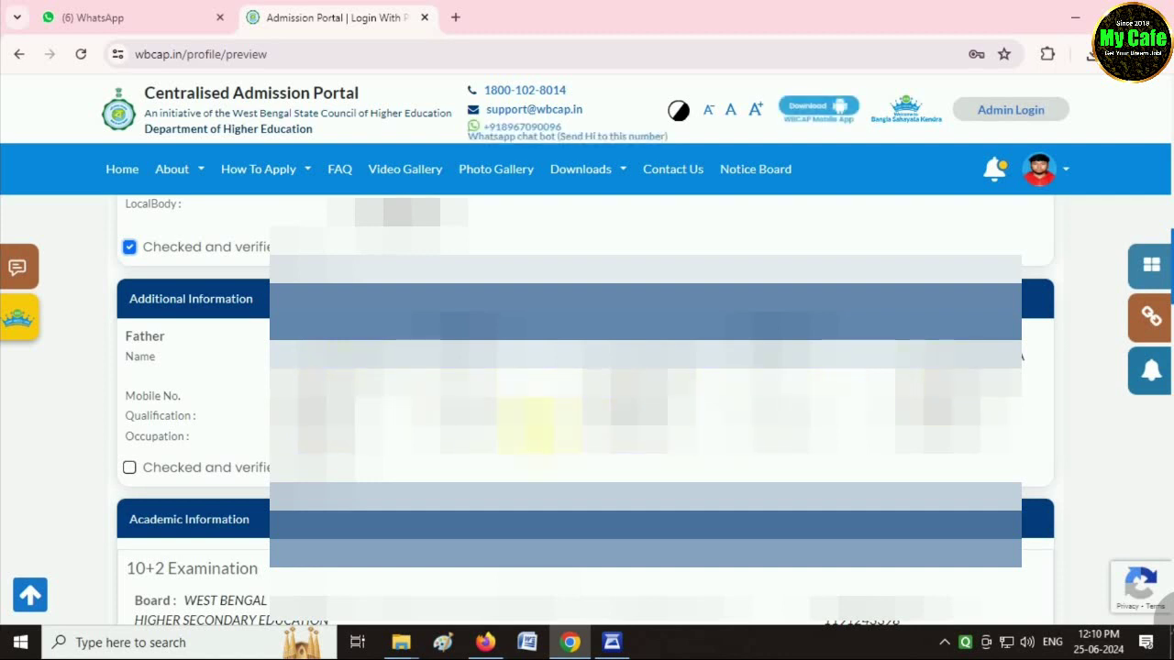
scroll(539, 423, down, 1)
click(130, 370)
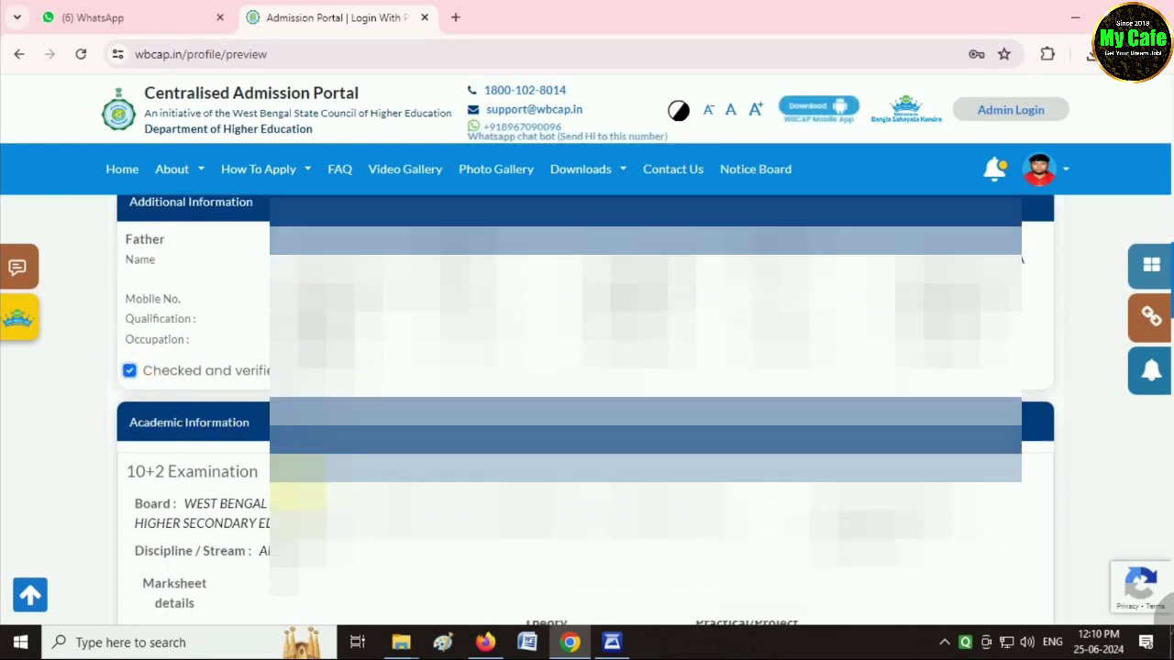
scroll(298, 495, down, 4)
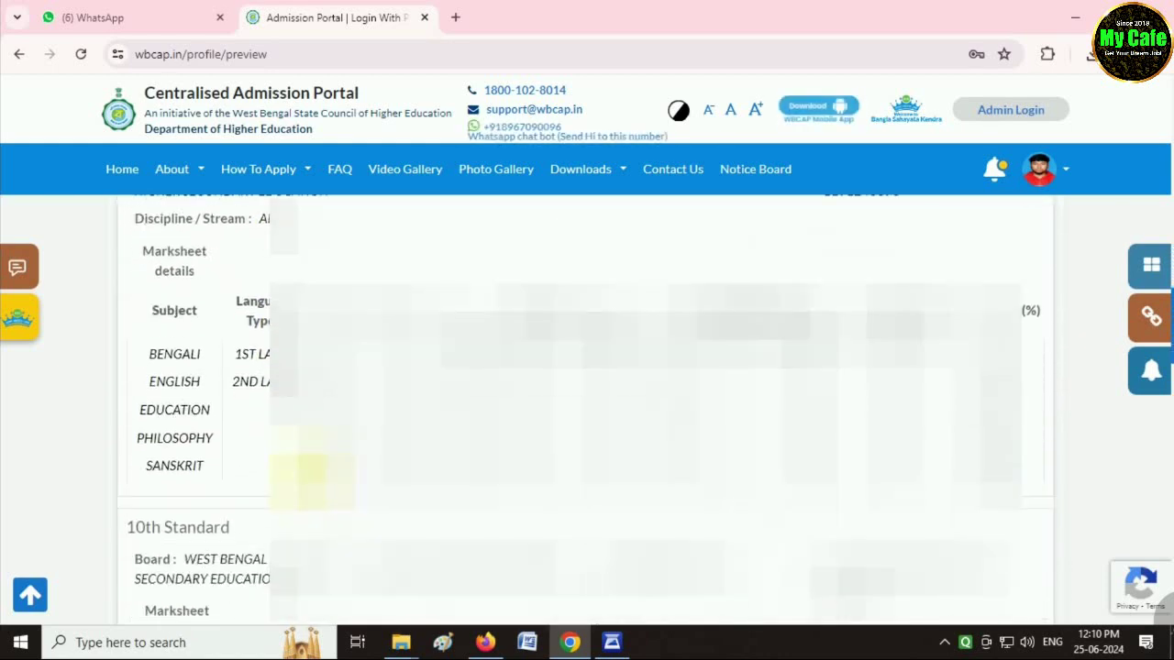
scroll(587, 403, up, 1)
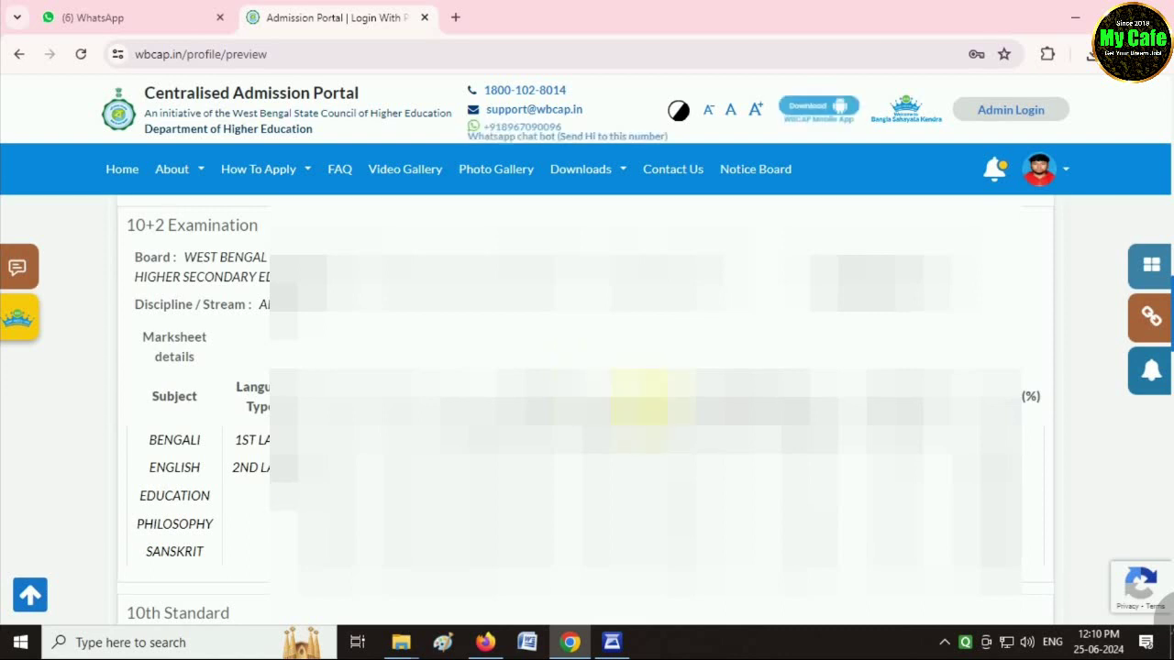
scroll(642, 404, down, 1)
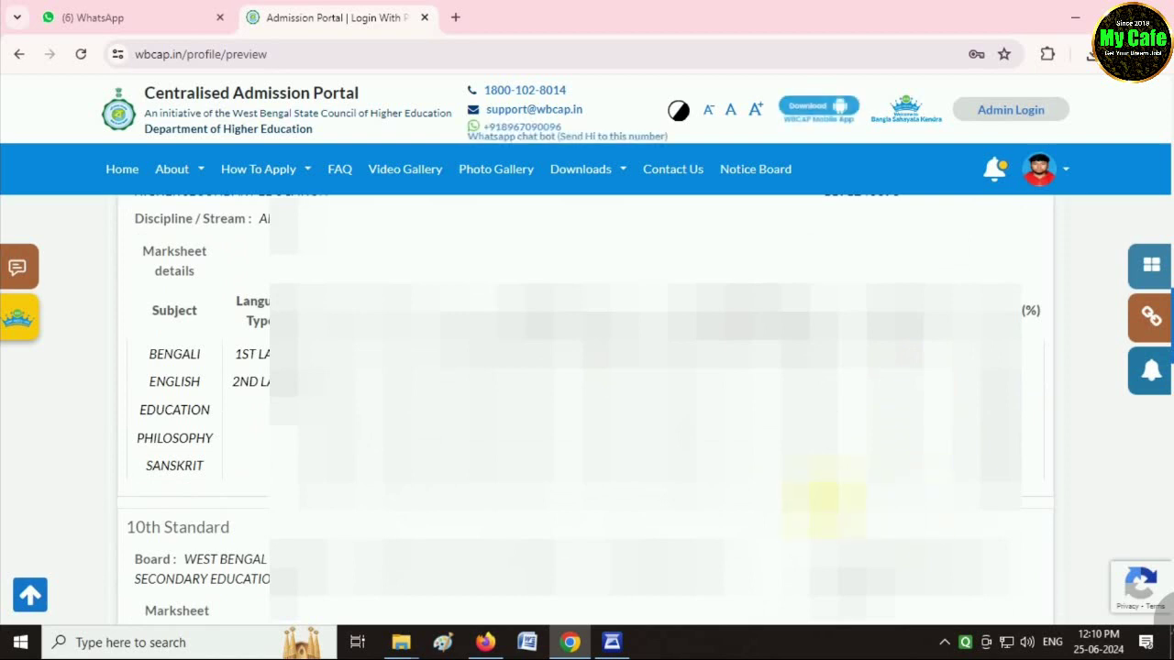
scroll(587, 408, down, 1)
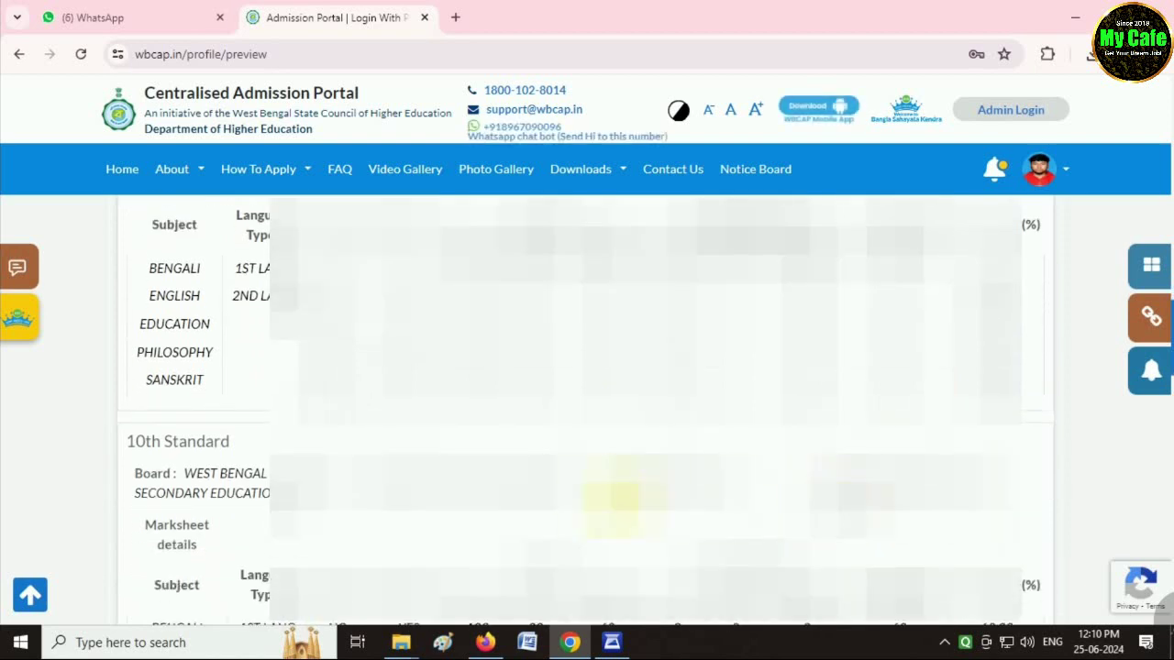
scroll(587, 408, down, 1)
Verify the documents, acknowledge the anti-ragging and consent declarations, and confirm the profile.
scroll(366, 513, down, 6)
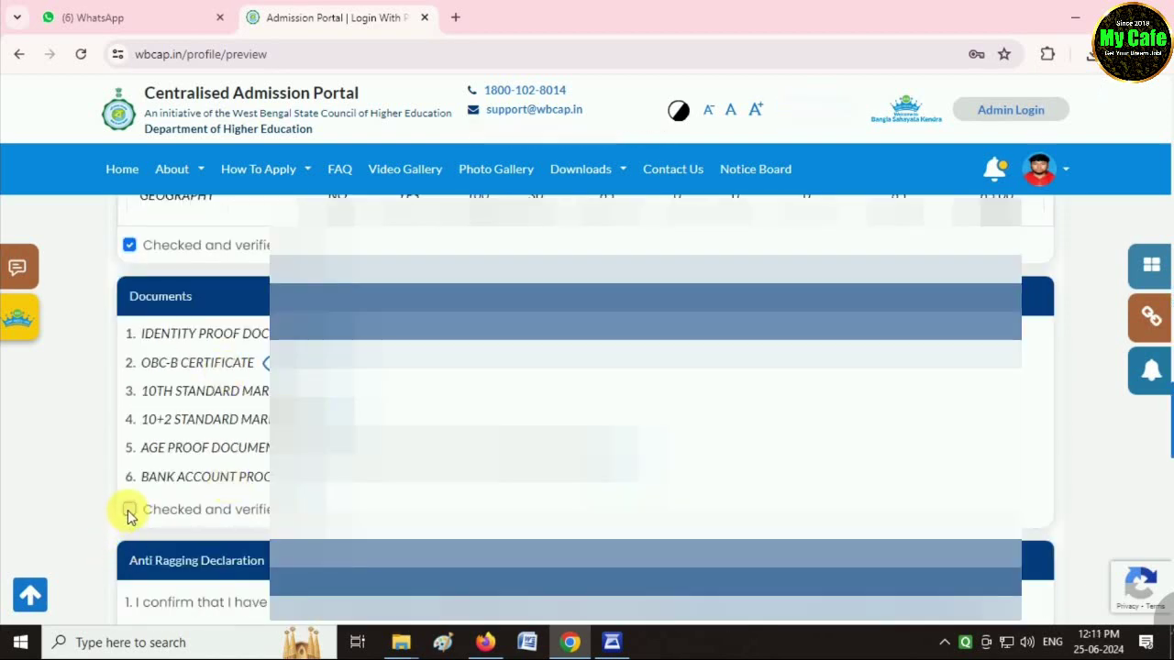
click(128, 506)
scroll(220, 498, down, 2)
scroll(266, 500, down, 1)
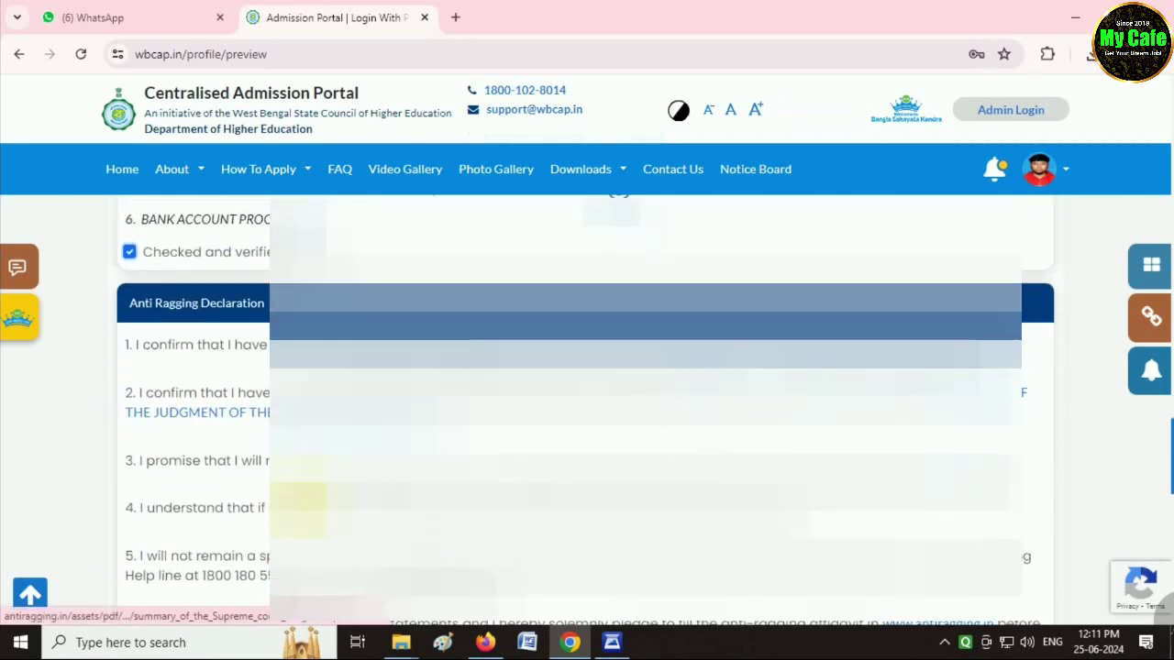
scroll(234, 495, down, 2)
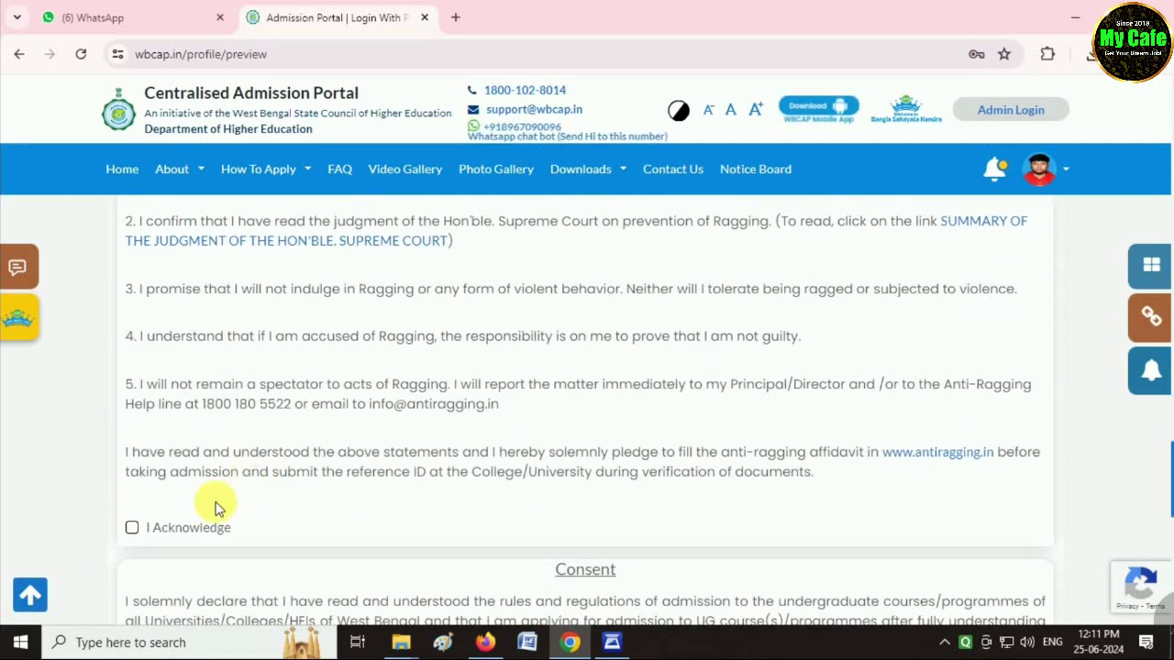
click(130, 526)
scroll(458, 502, down, 2)
scroll(578, 487, down, 2)
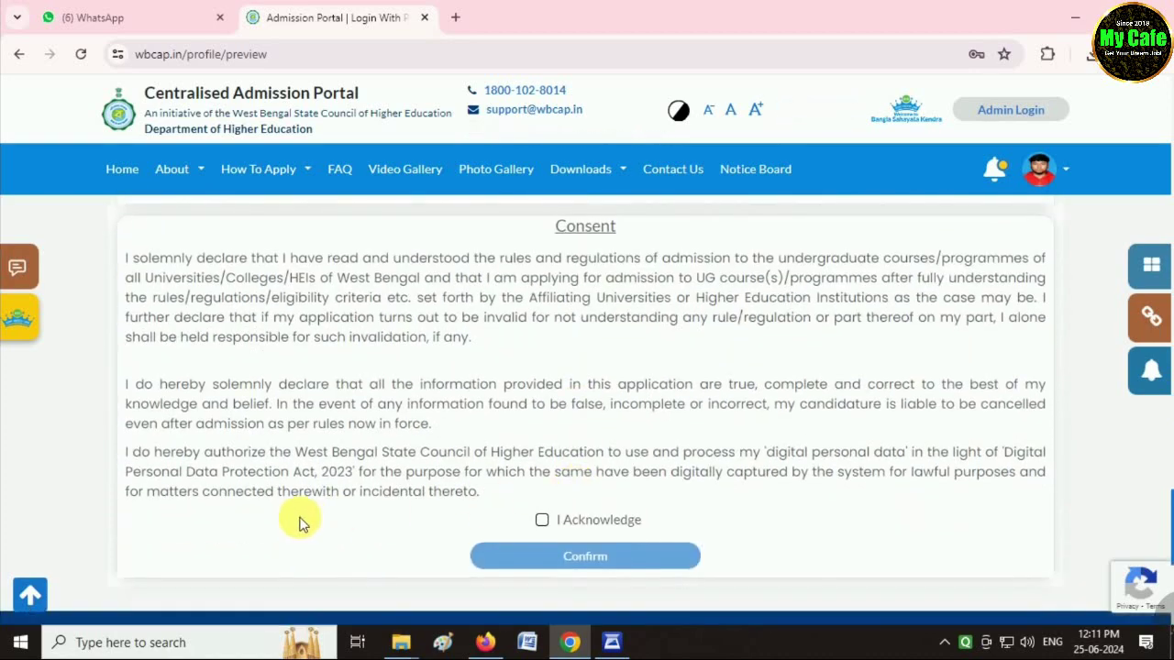
click(542, 523)
click(571, 557)
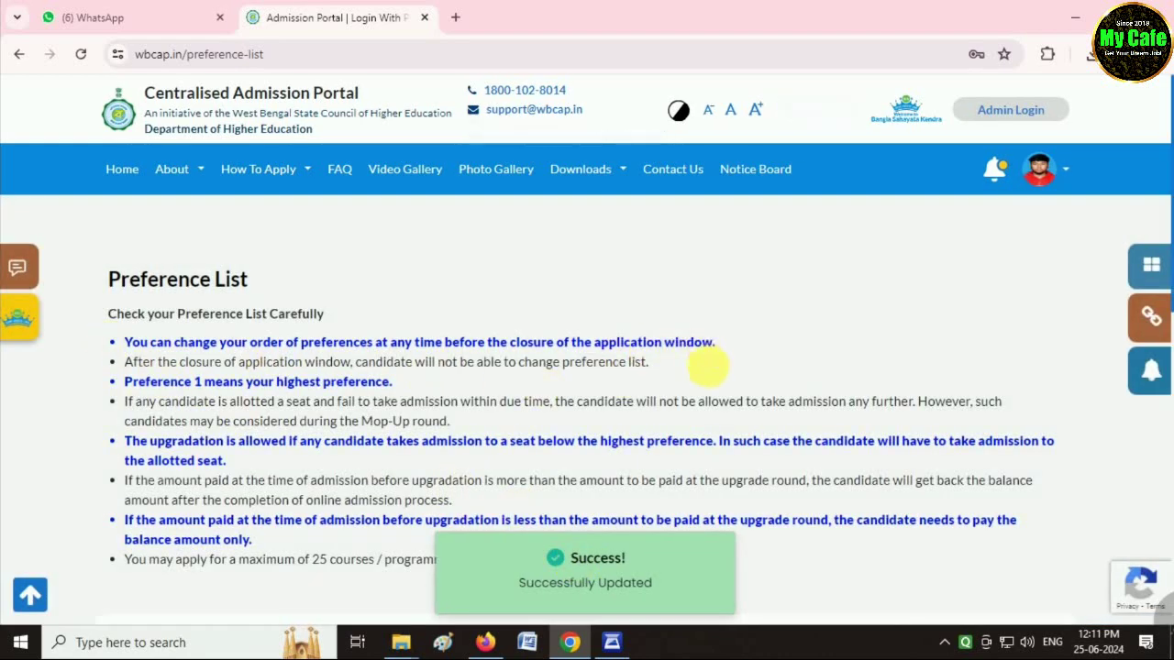
Open the college and course search from the empty My Preference List.
scroll(692, 394, down, 3)
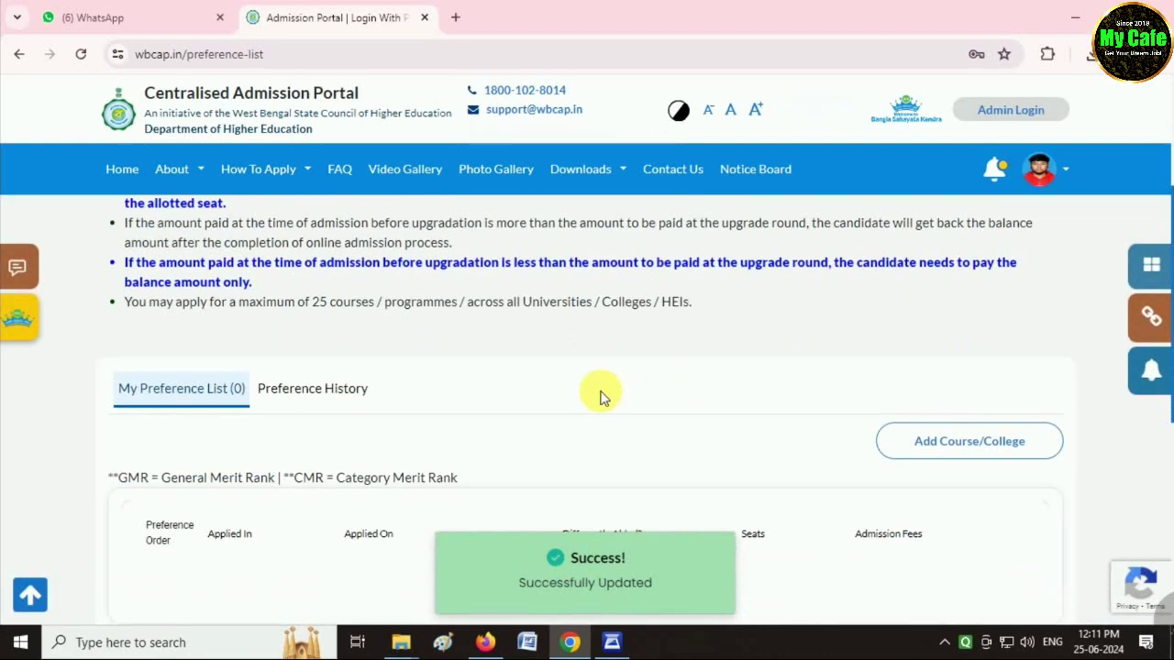
scroll(601, 396, down, 1)
scroll(642, 385, down, 1)
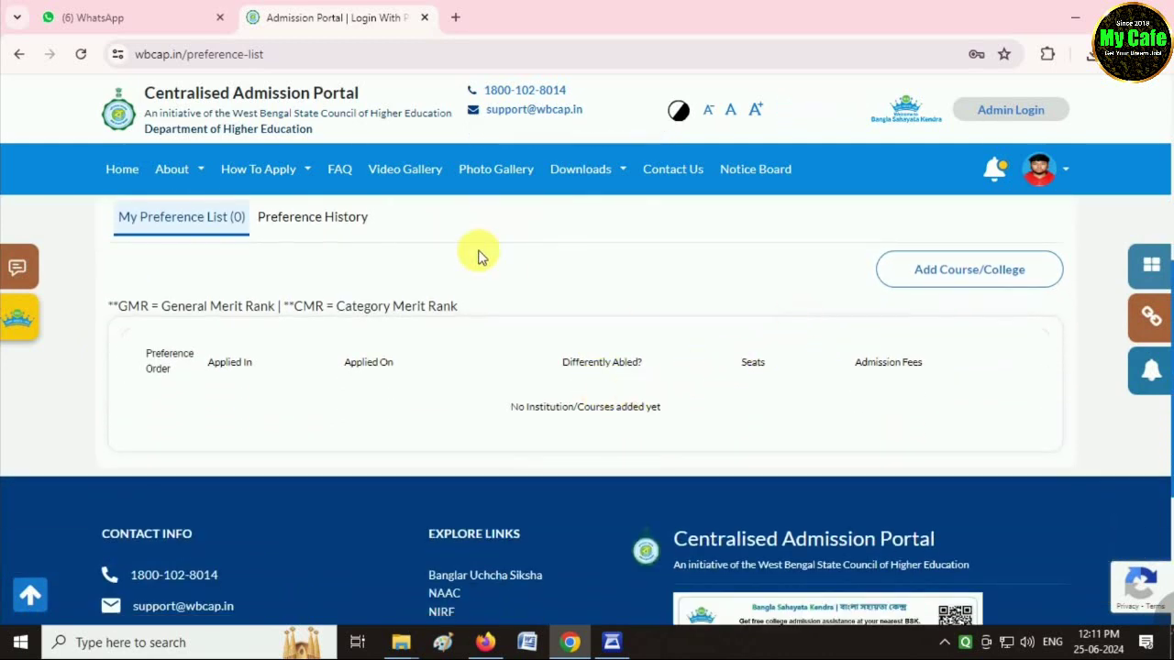
click(953, 278)
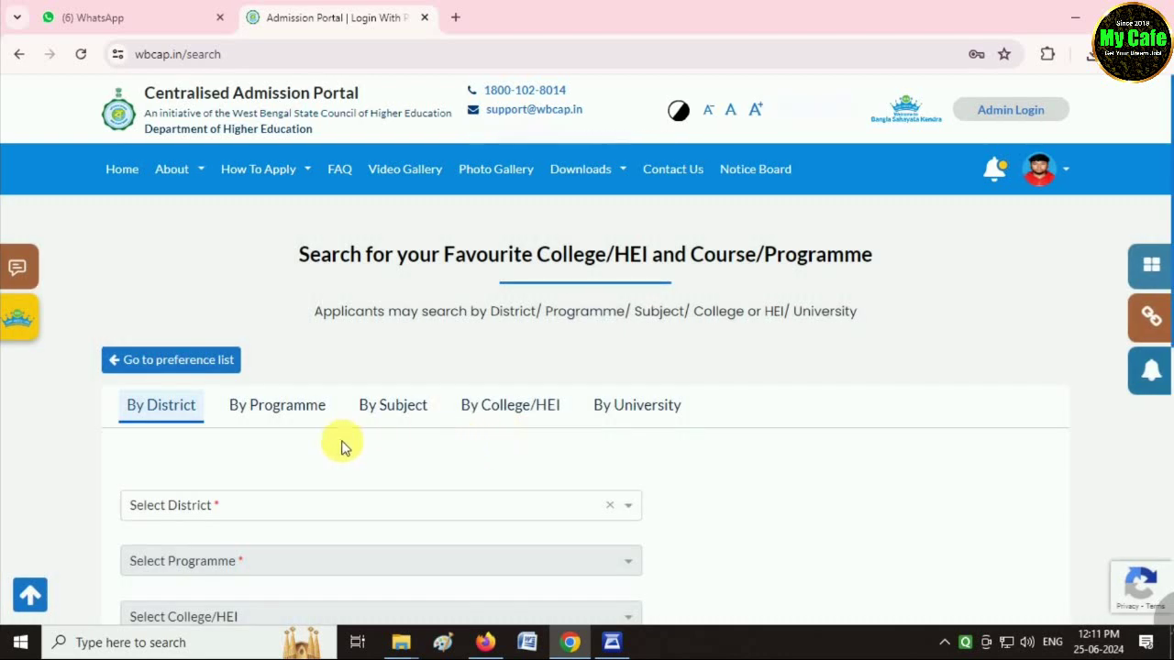
Search 4-Year B.A. courses at Balurghat College in Dakshin Dinajpur district.
scroll(238, 426, down, 2)
click(210, 419)
click(197, 384)
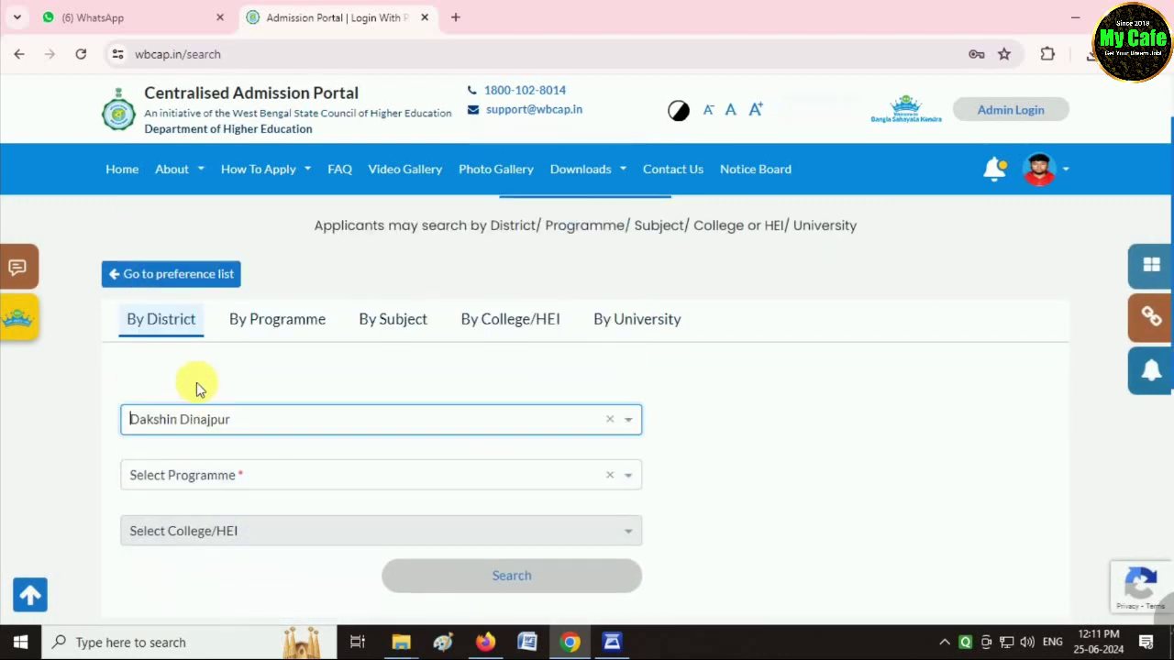
click(206, 477)
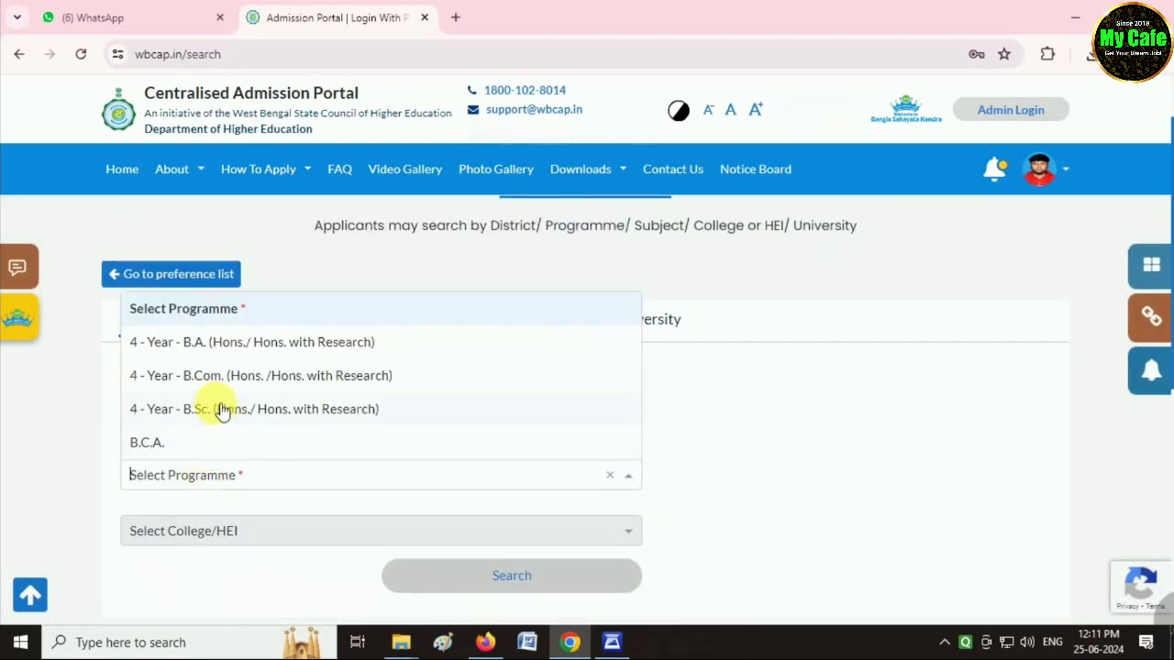
click(232, 343)
click(205, 532)
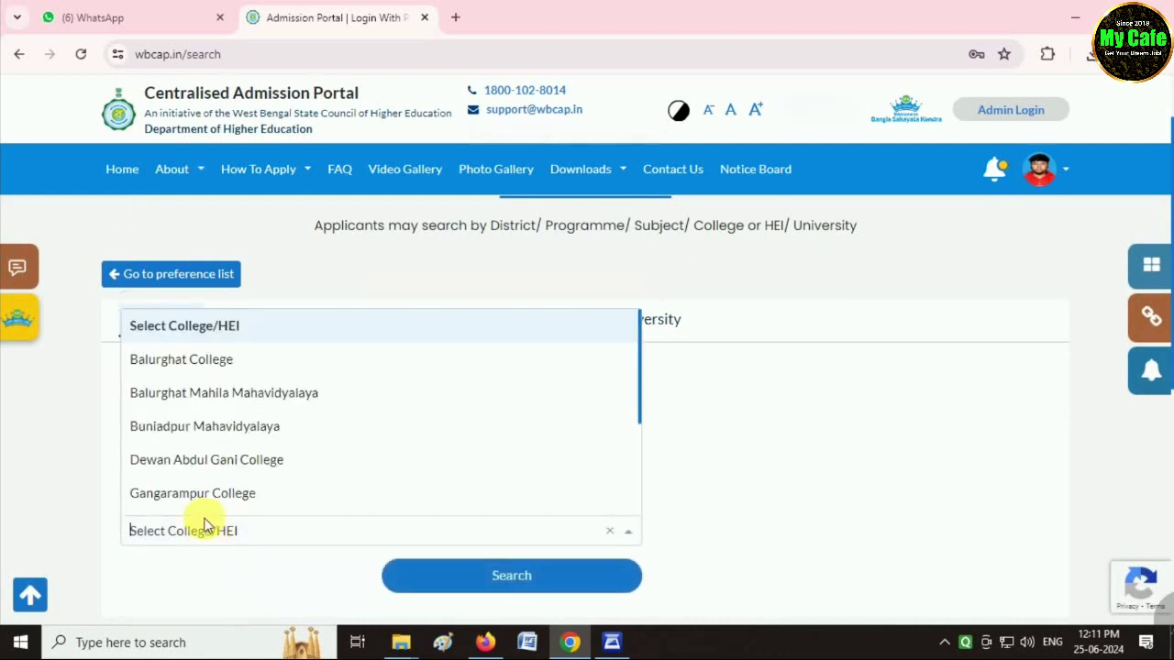
click(187, 369)
scroll(226, 566, down, 1)
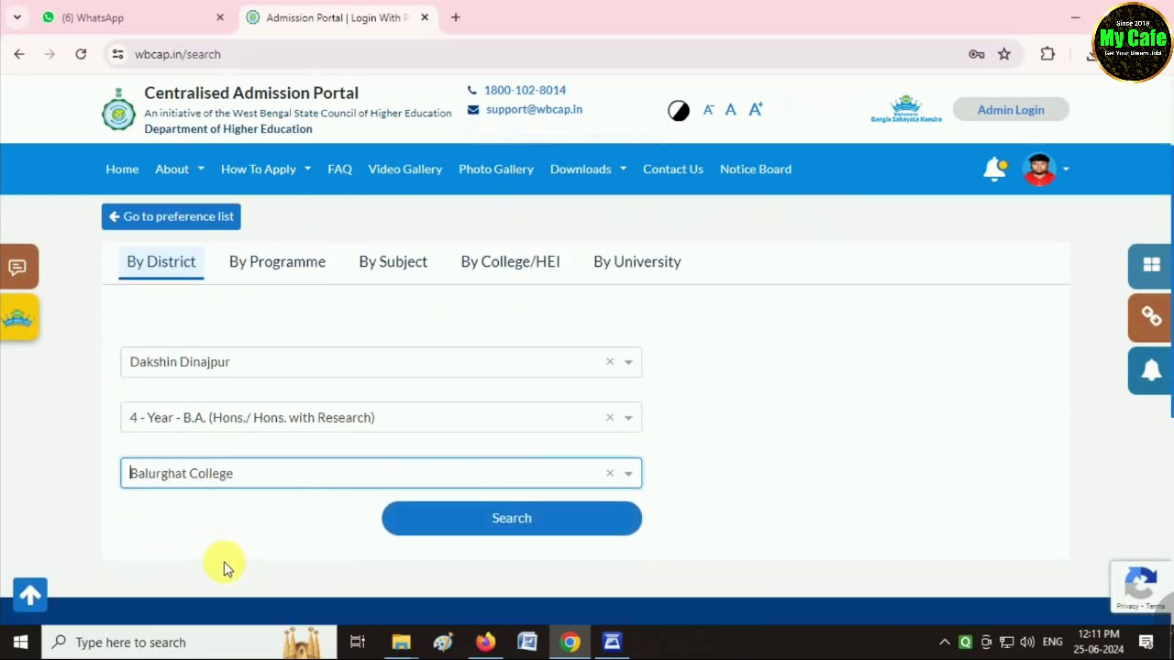
click(514, 502)
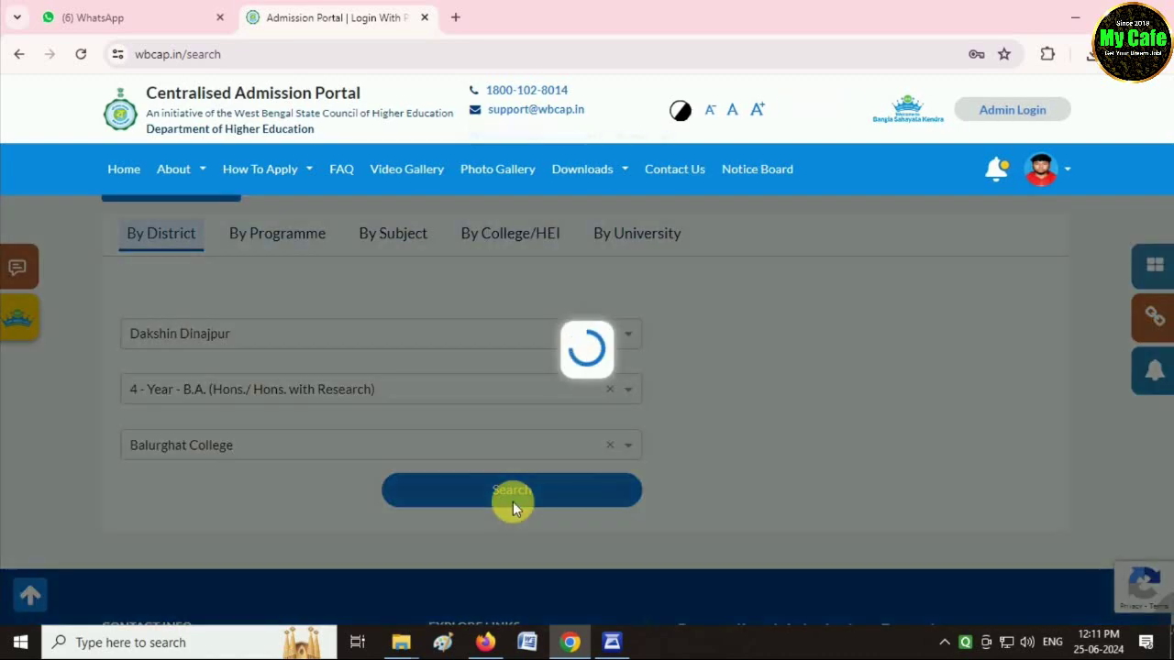
Check eligibility for the B.A. Education course, which shows not eligible.
scroll(617, 489, down, 1)
scroll(620, 488, down, 5)
scroll(623, 486, up, 2)
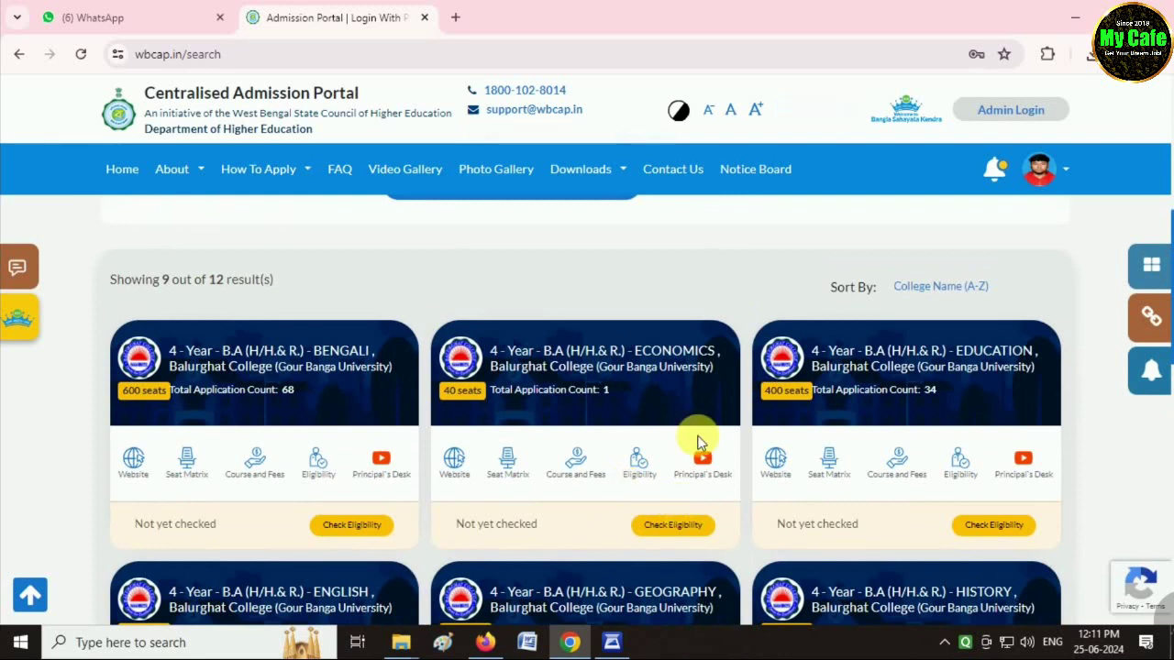
scroll(962, 467, down, 2)
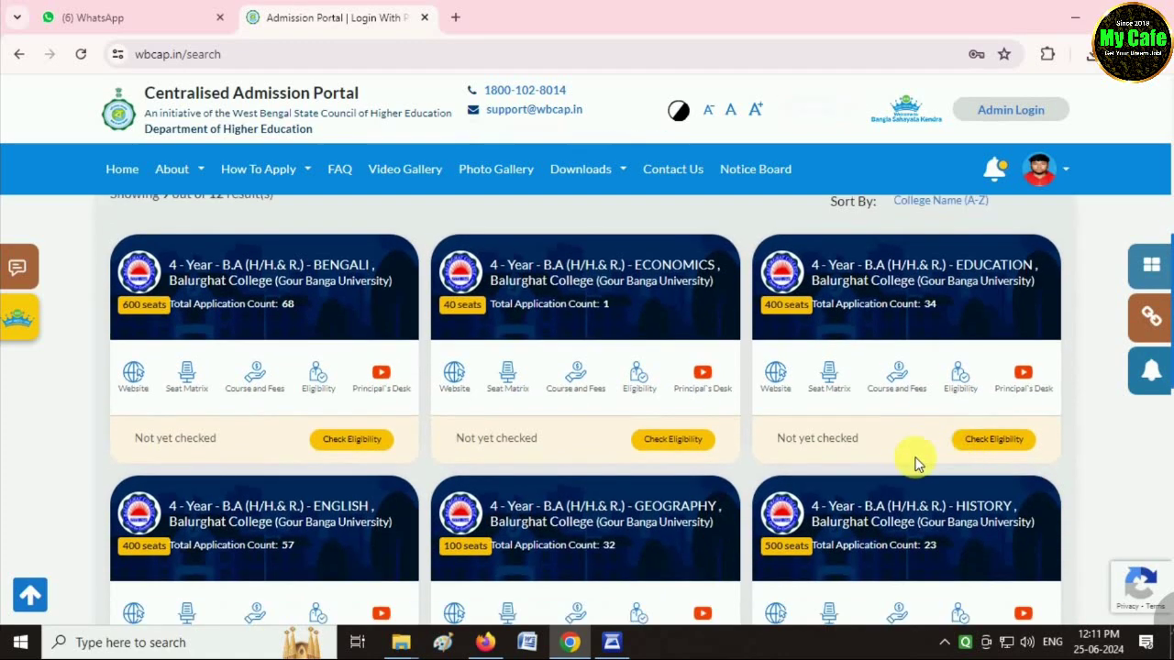
click(988, 442)
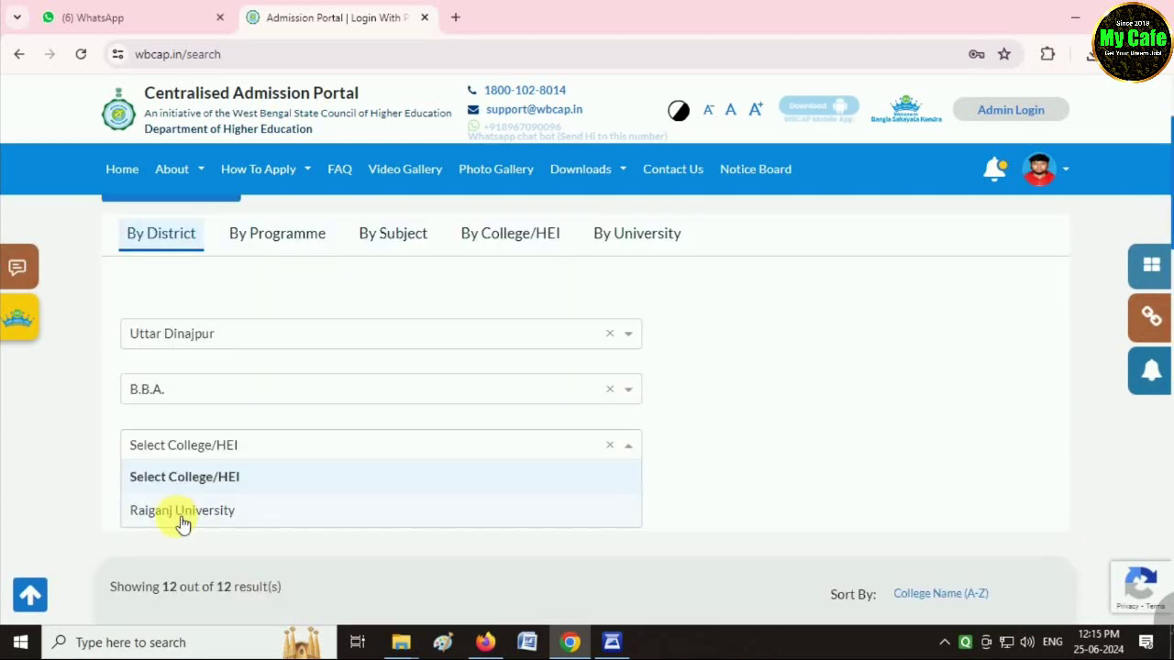
Search B.B.A. courses at Raiganj University in Uttar Dinajpur.
click(178, 516)
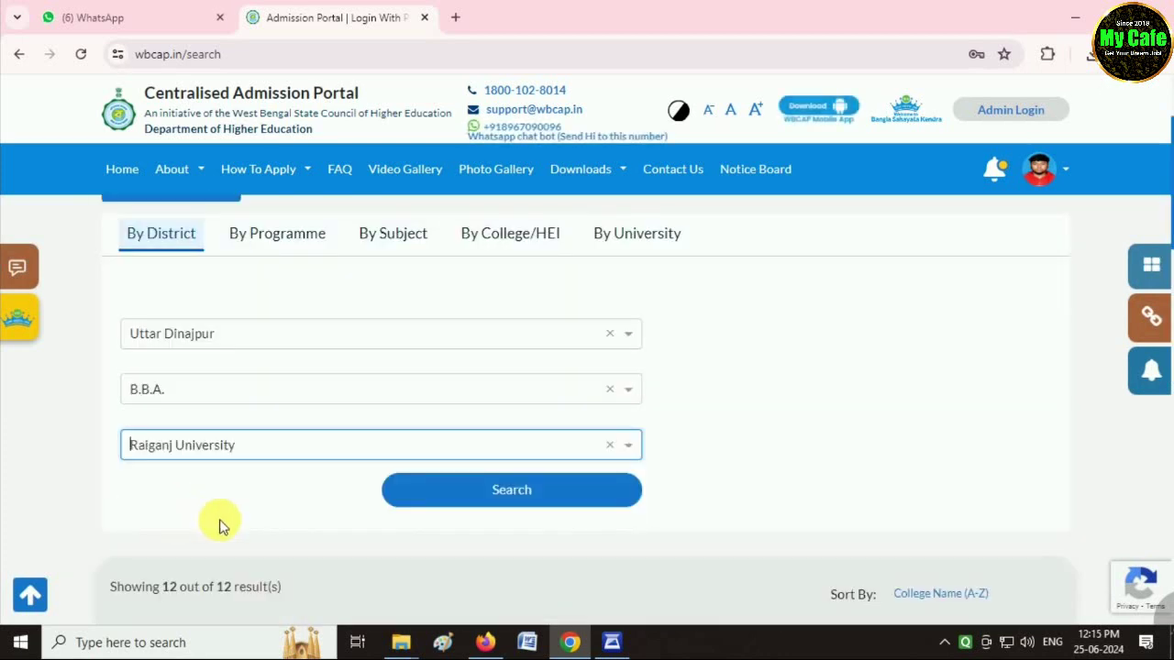
click(444, 499)
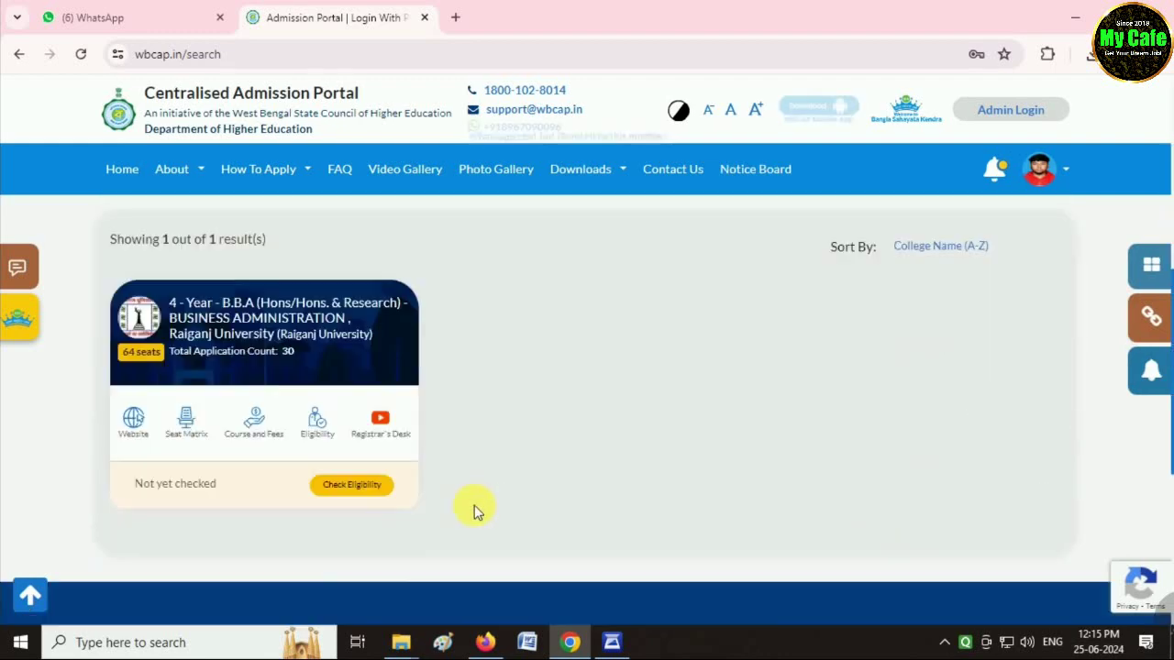
scroll(476, 511, down, 2)
scroll(362, 432, up, 3)
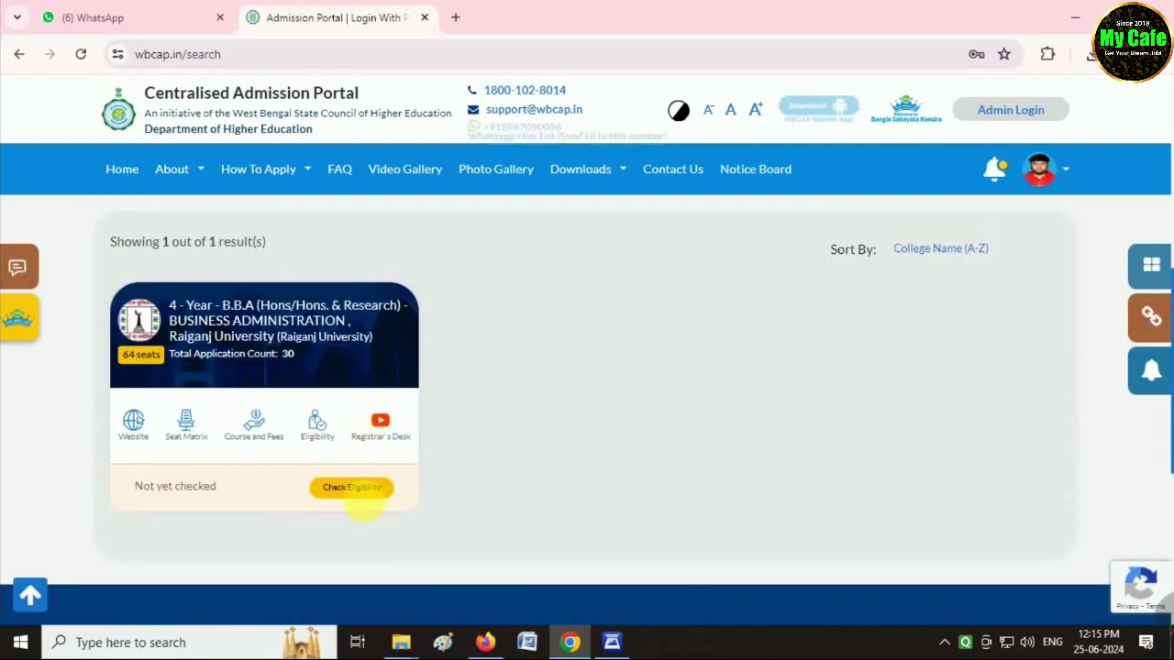
Confirm the B.B.A. course is eligible and add it to the preference list.
click(362, 500)
click(351, 495)
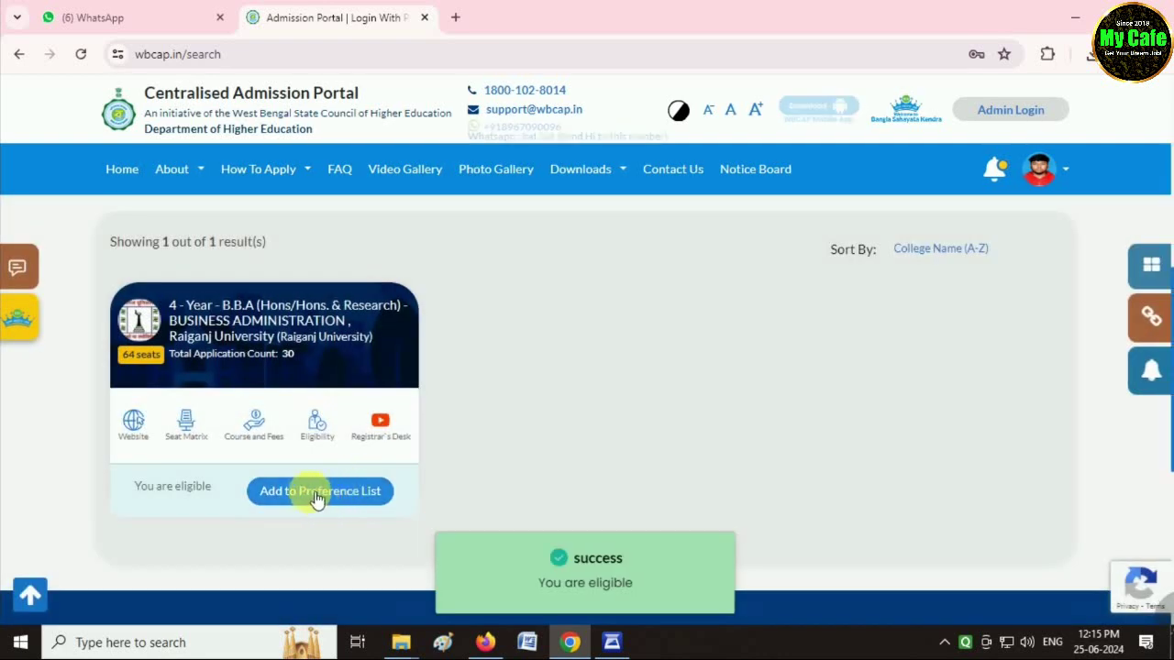
click(317, 494)
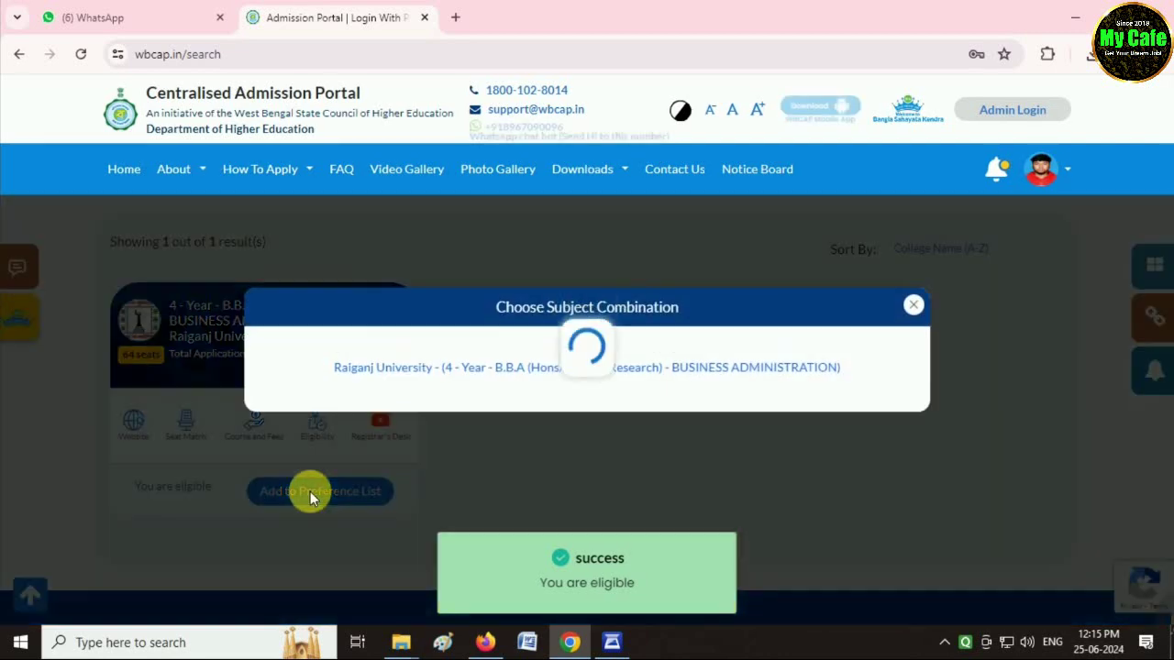